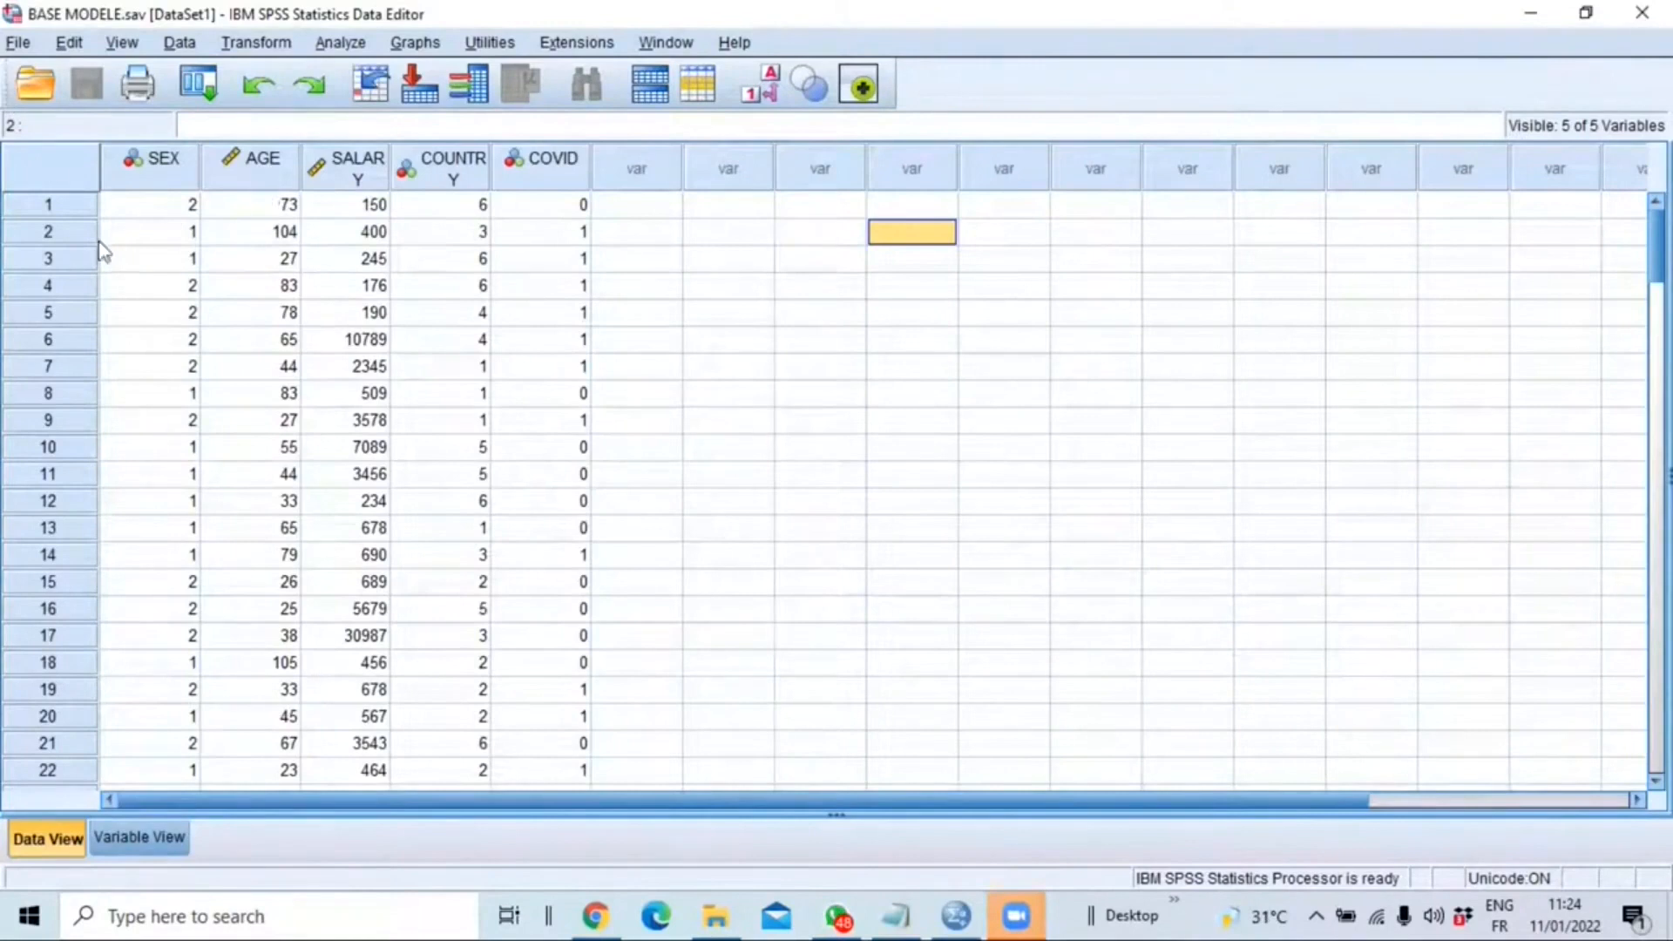
click(19, 44)
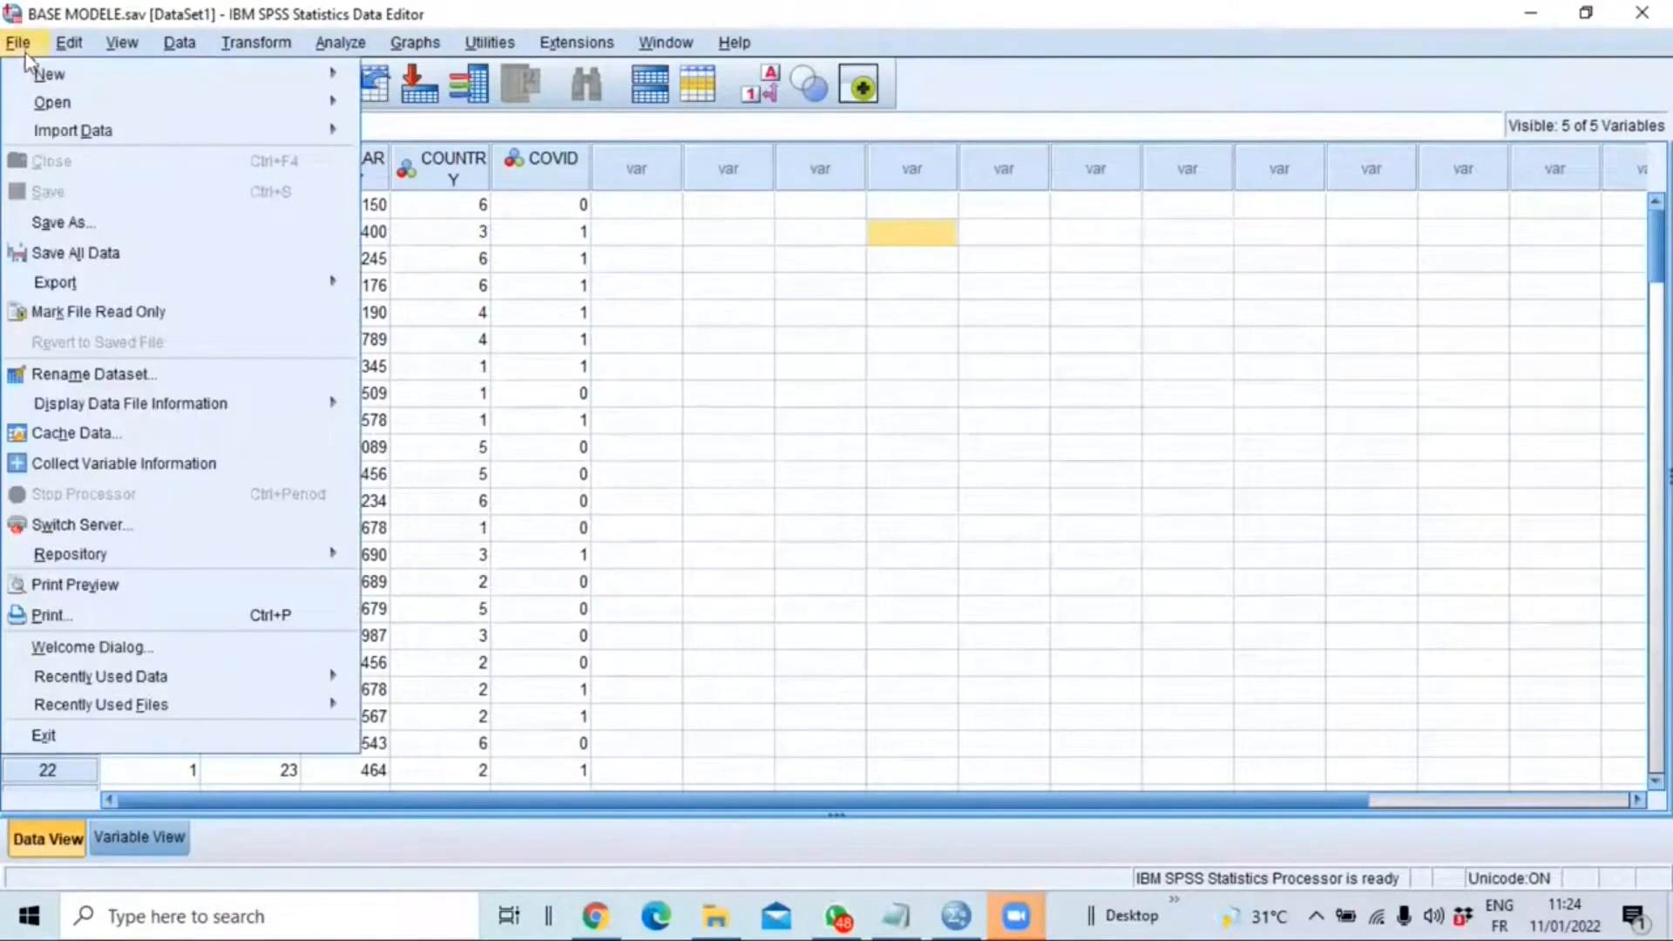
mouse_move(83, 137)
mouse_move(76, 104)
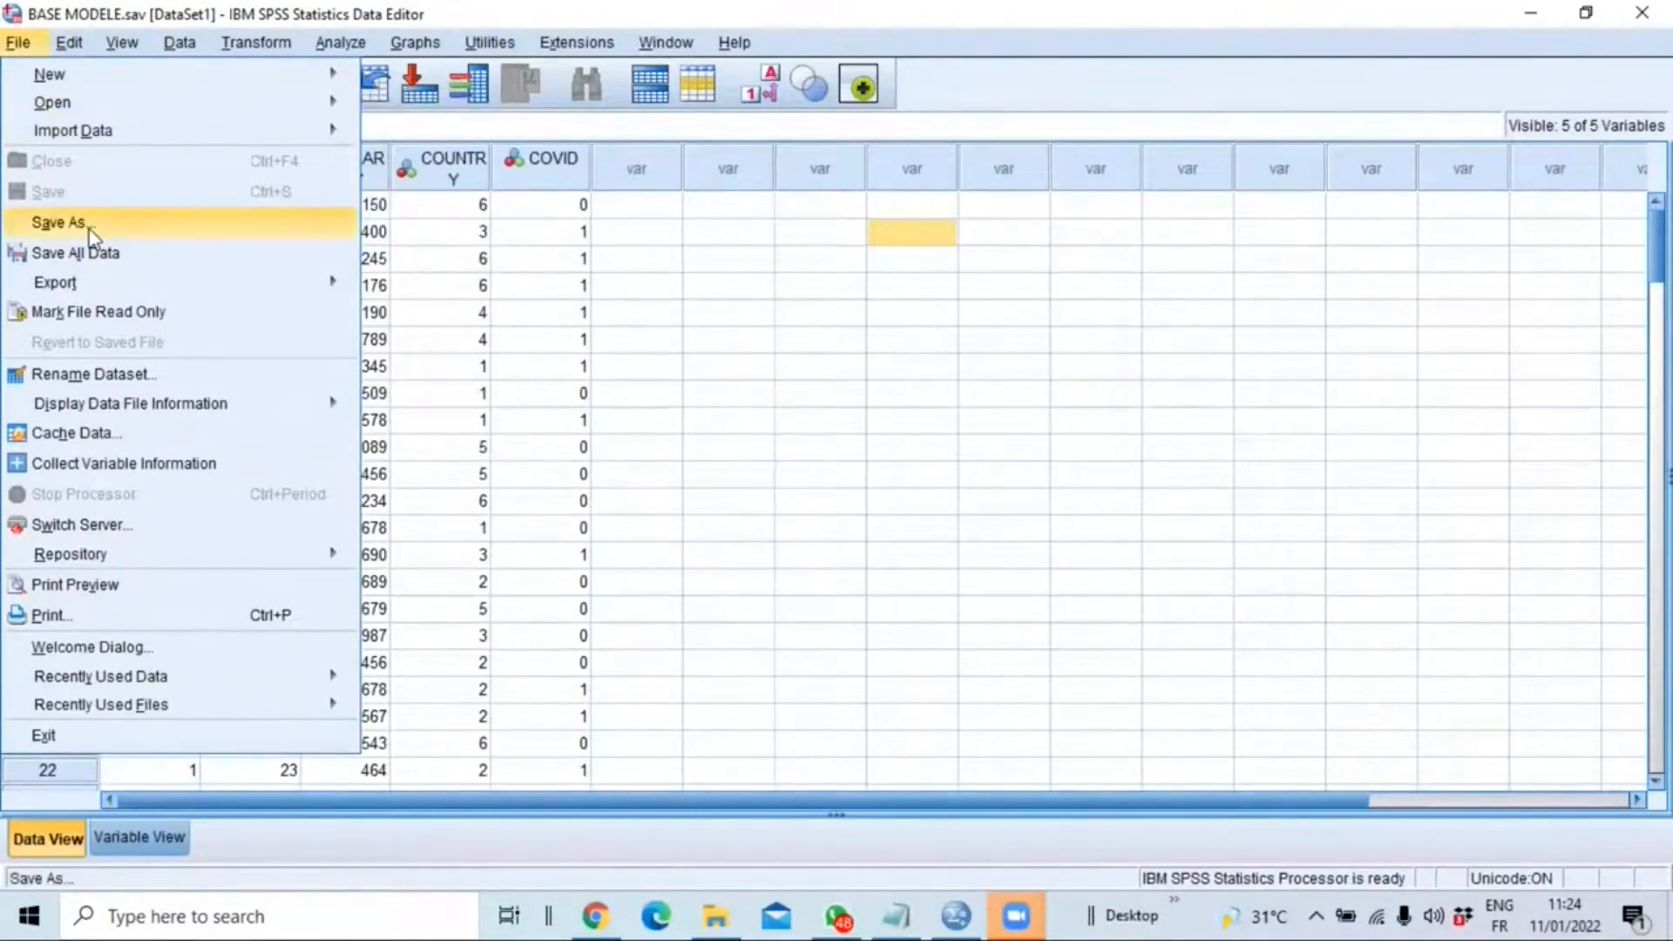
mouse_move(73, 50)
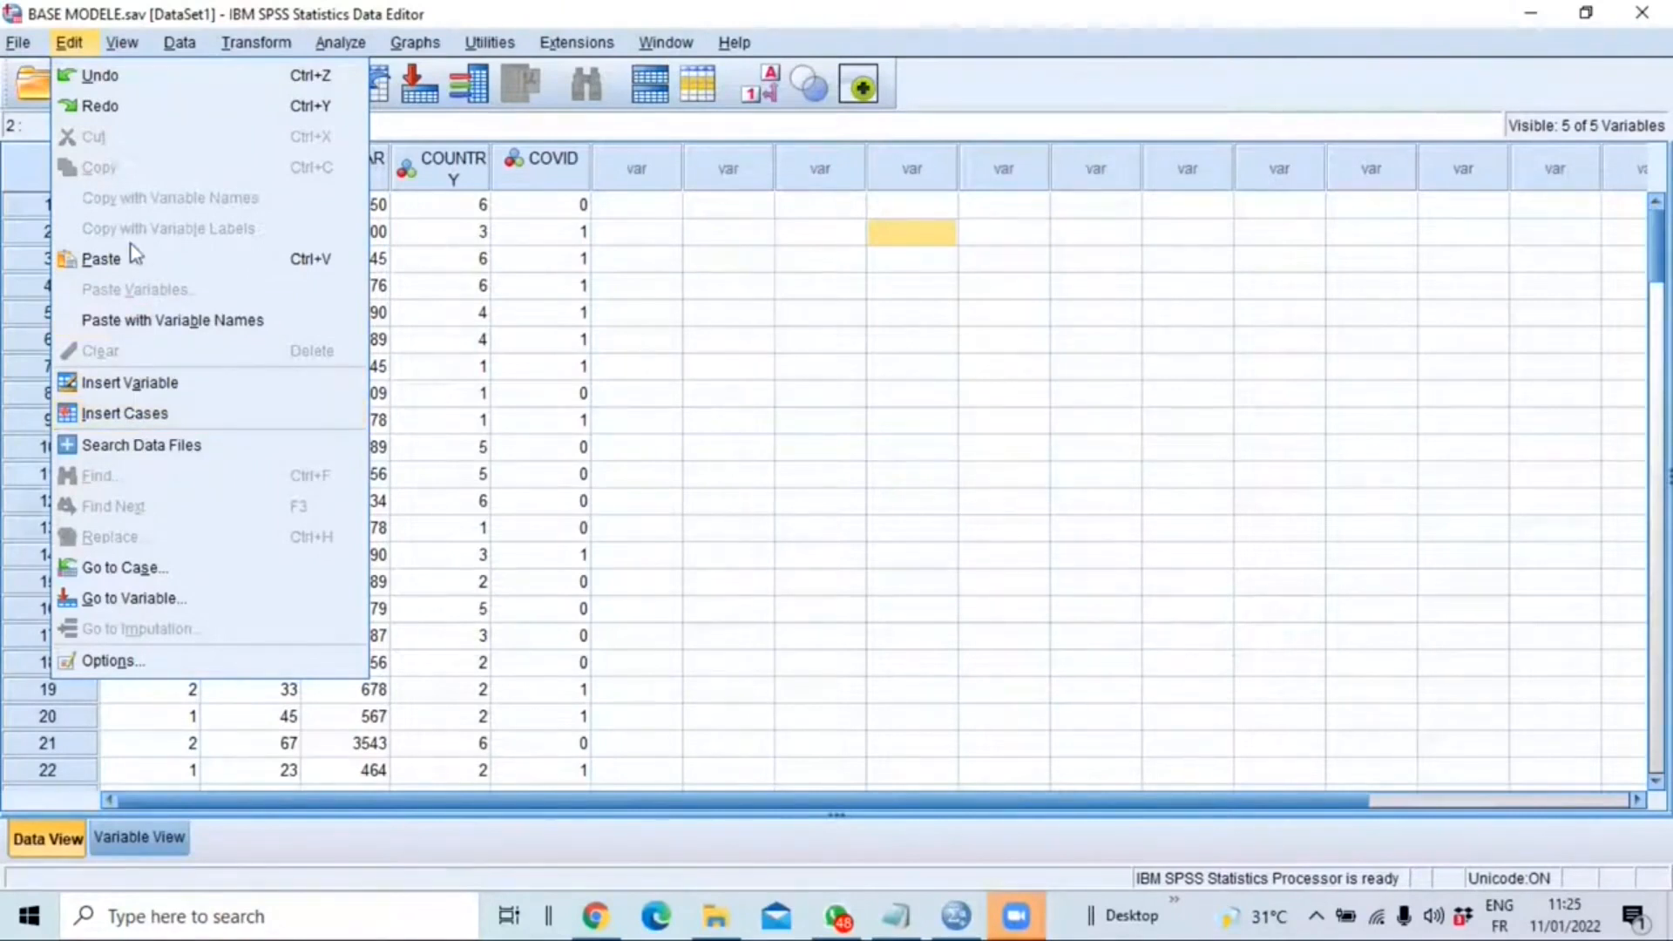
mouse_move(179, 48)
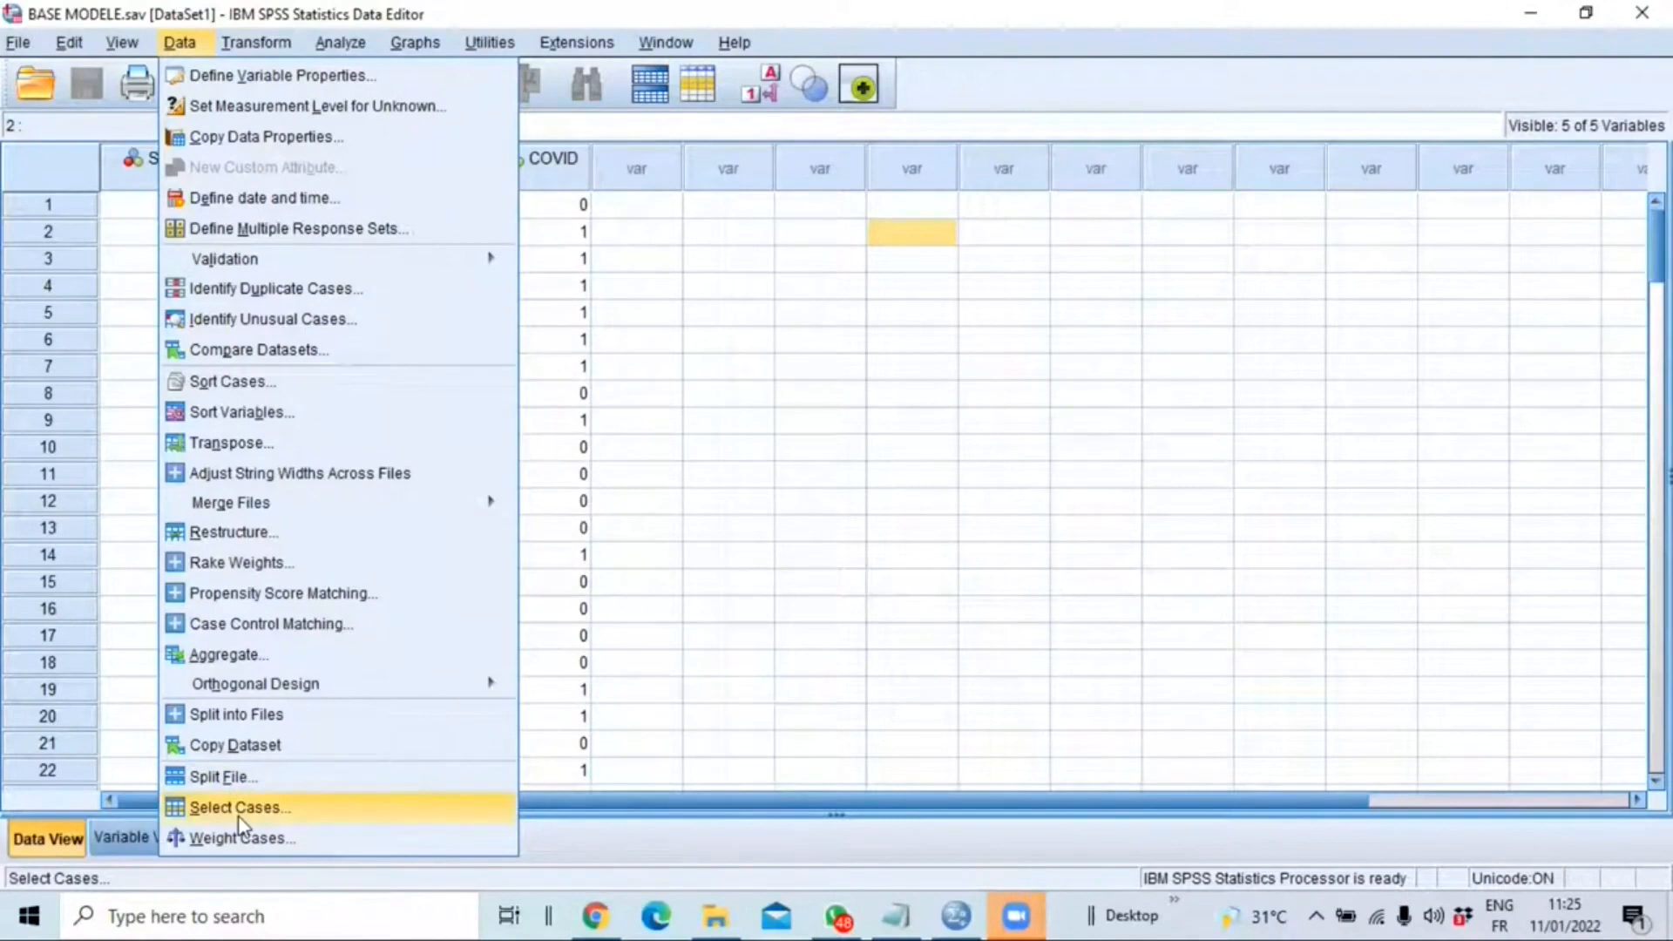
mouse_move(256, 44)
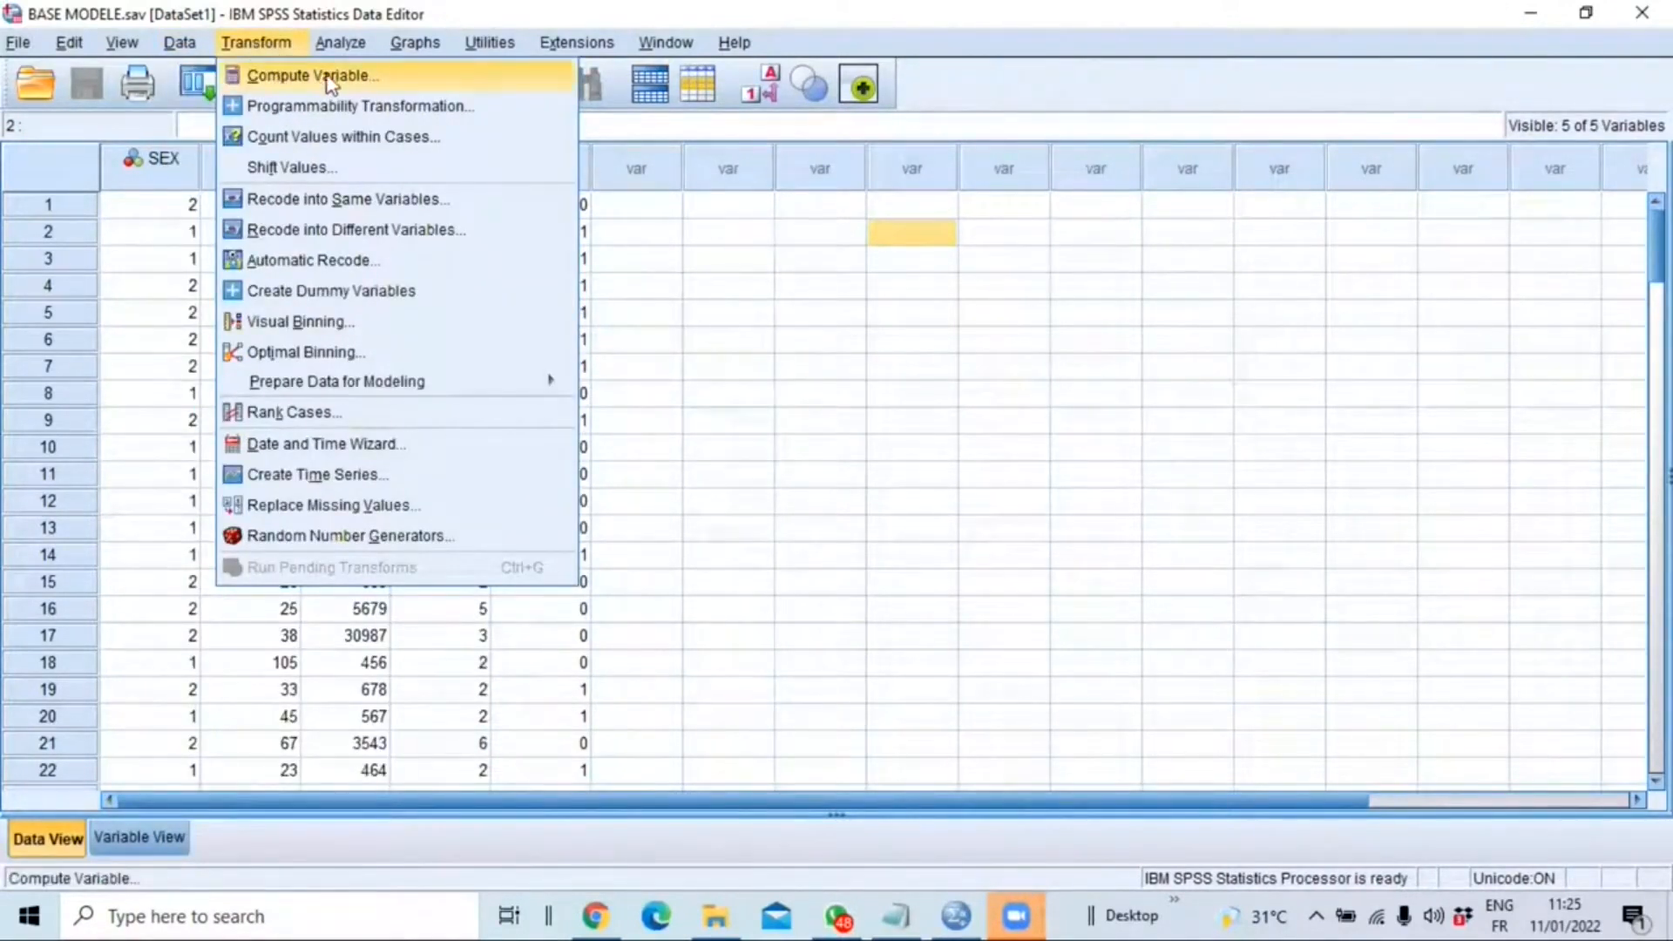
mouse_move(353, 51)
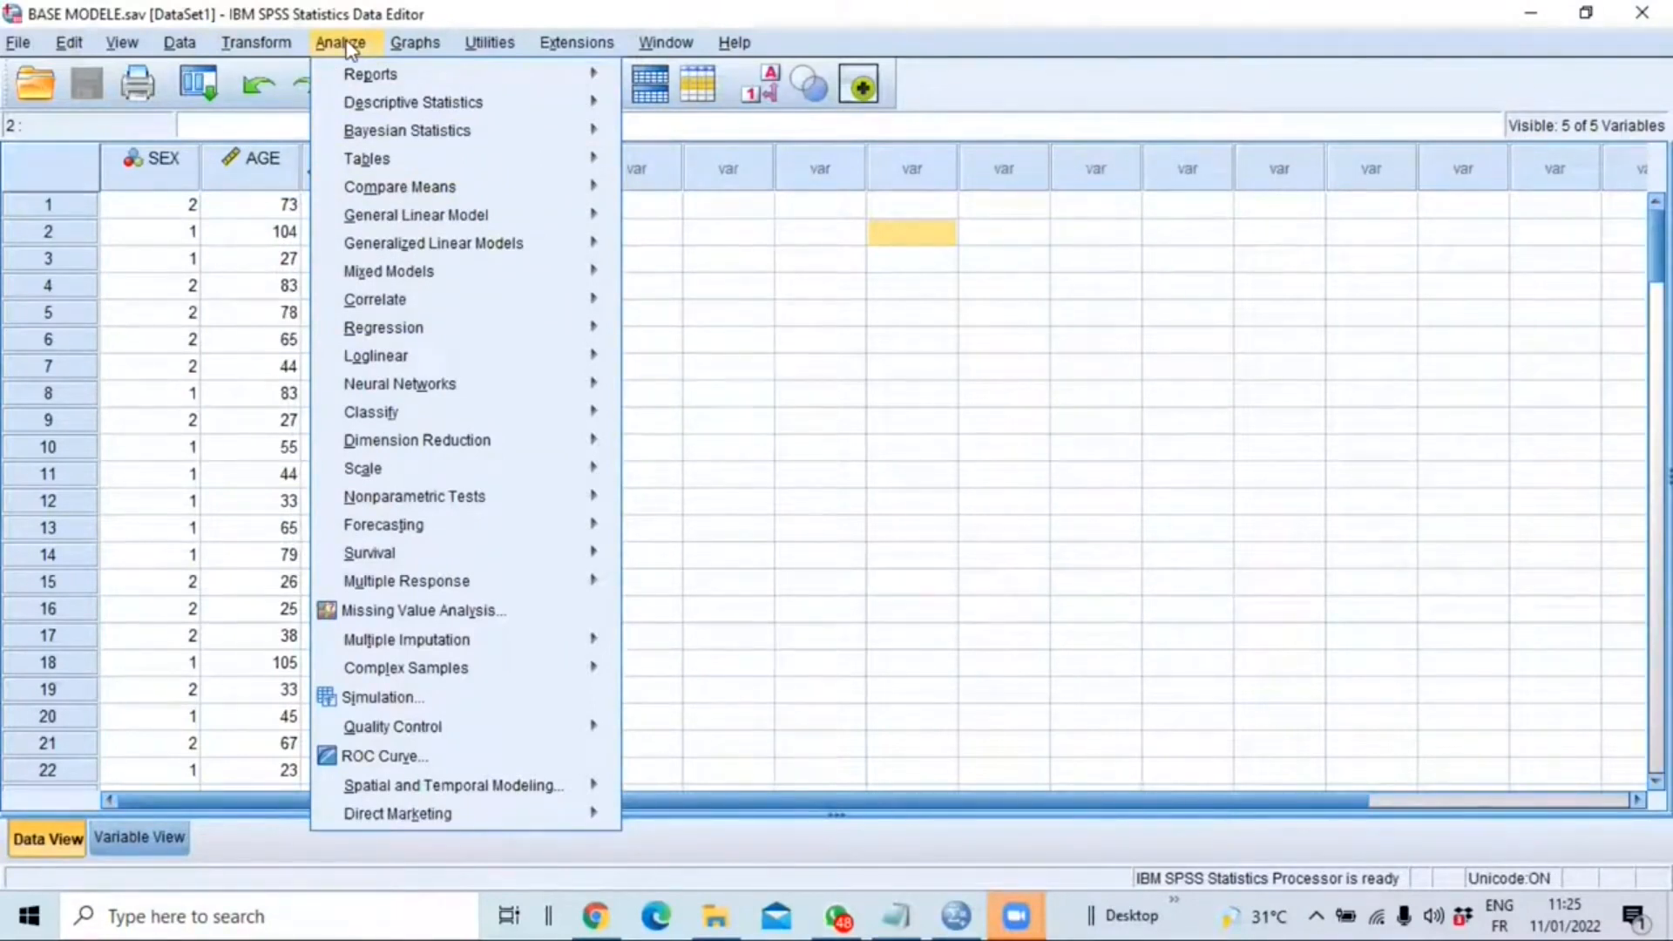
mouse_move(389, 108)
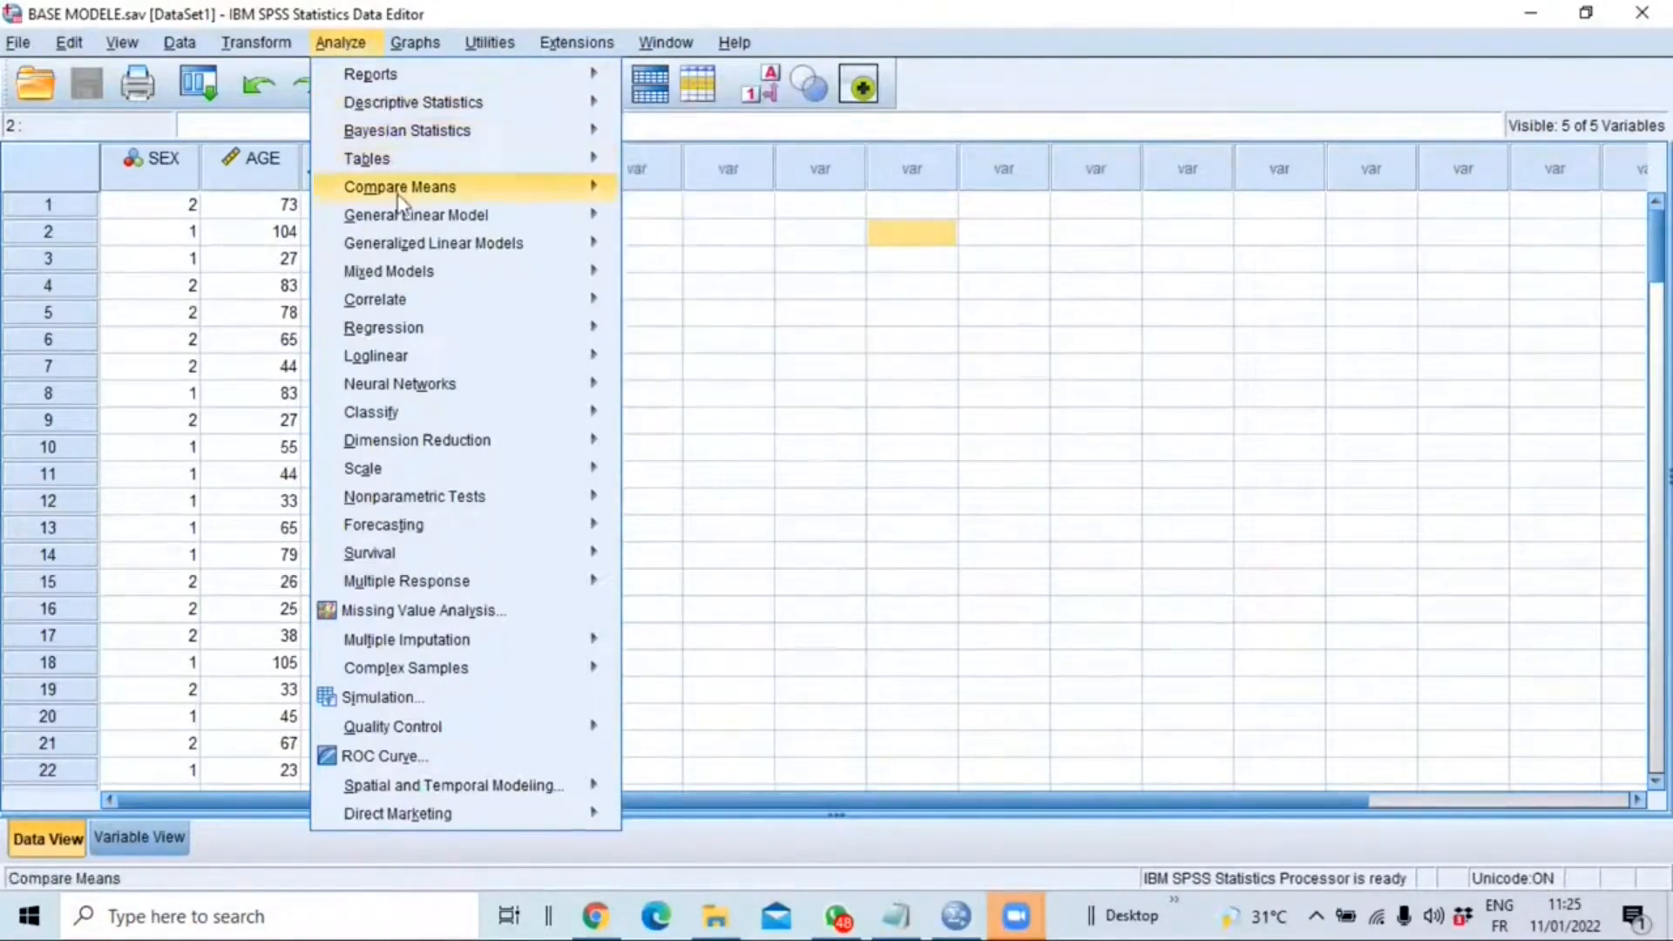
mouse_move(410, 222)
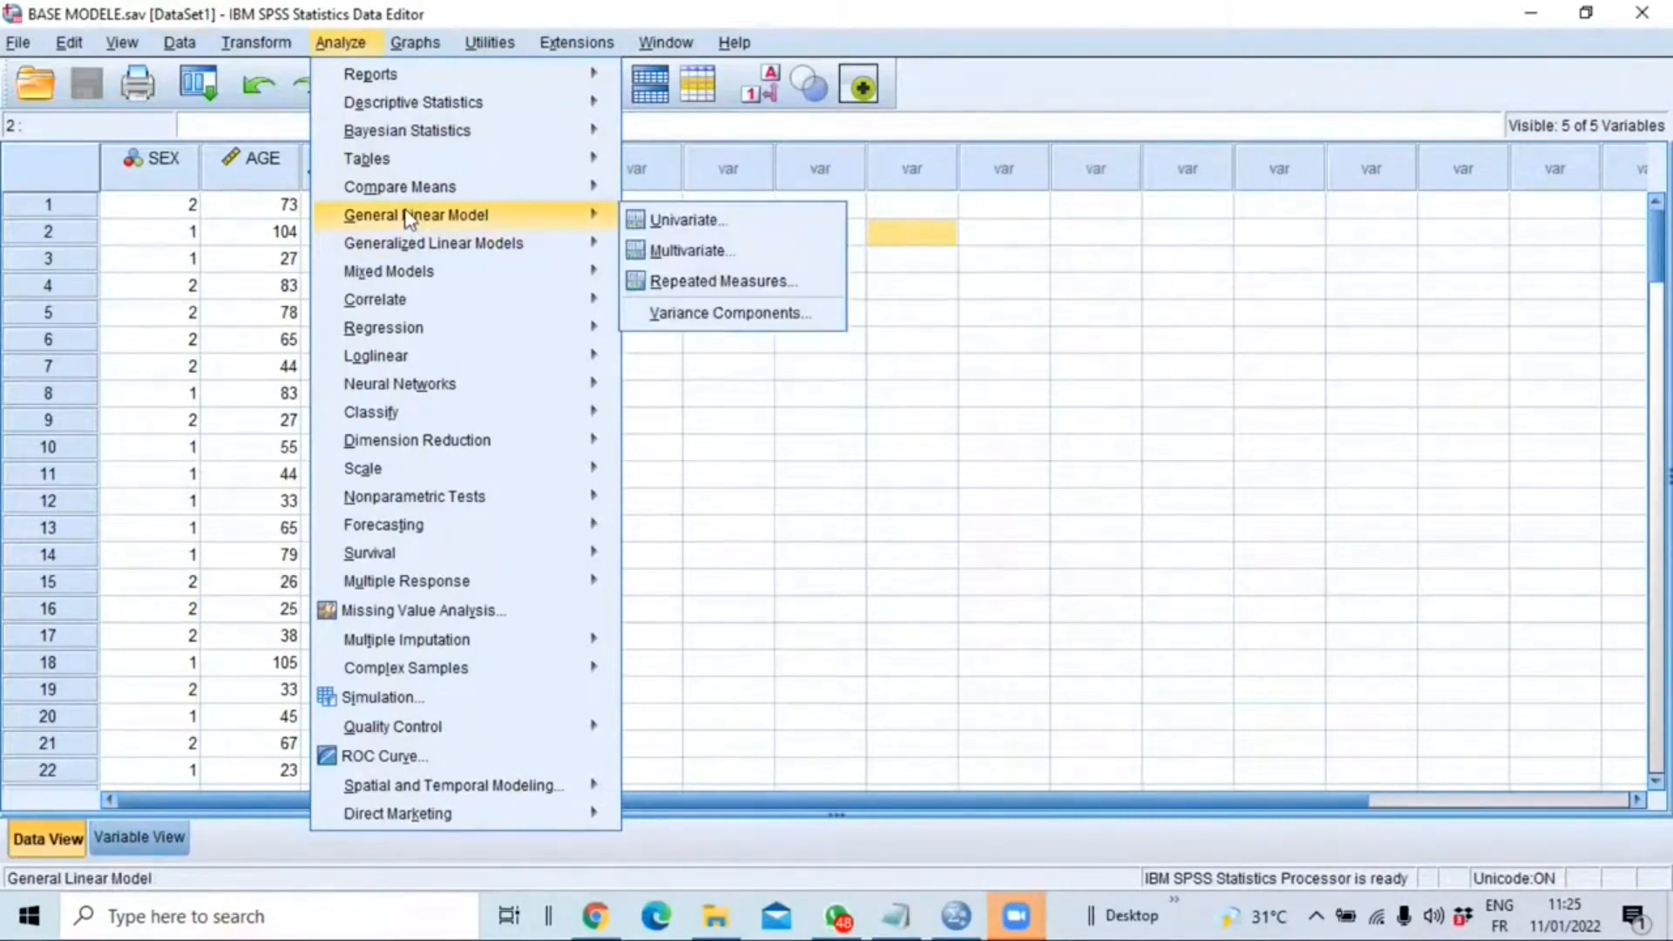
mouse_move(411, 335)
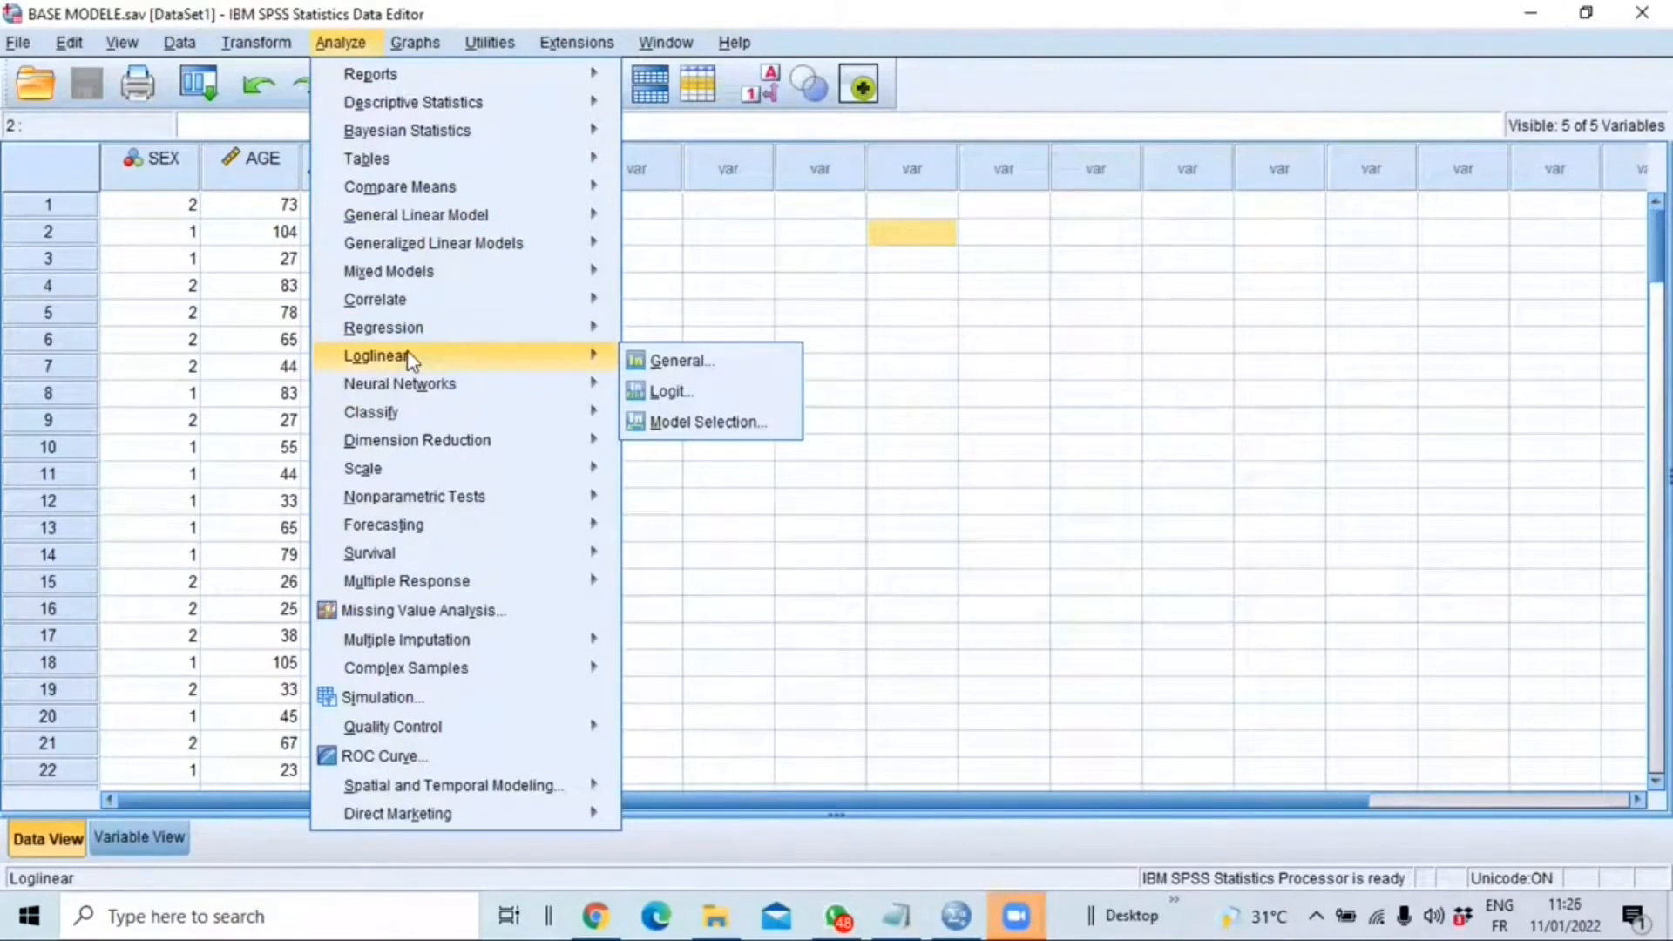
mouse_move(425, 52)
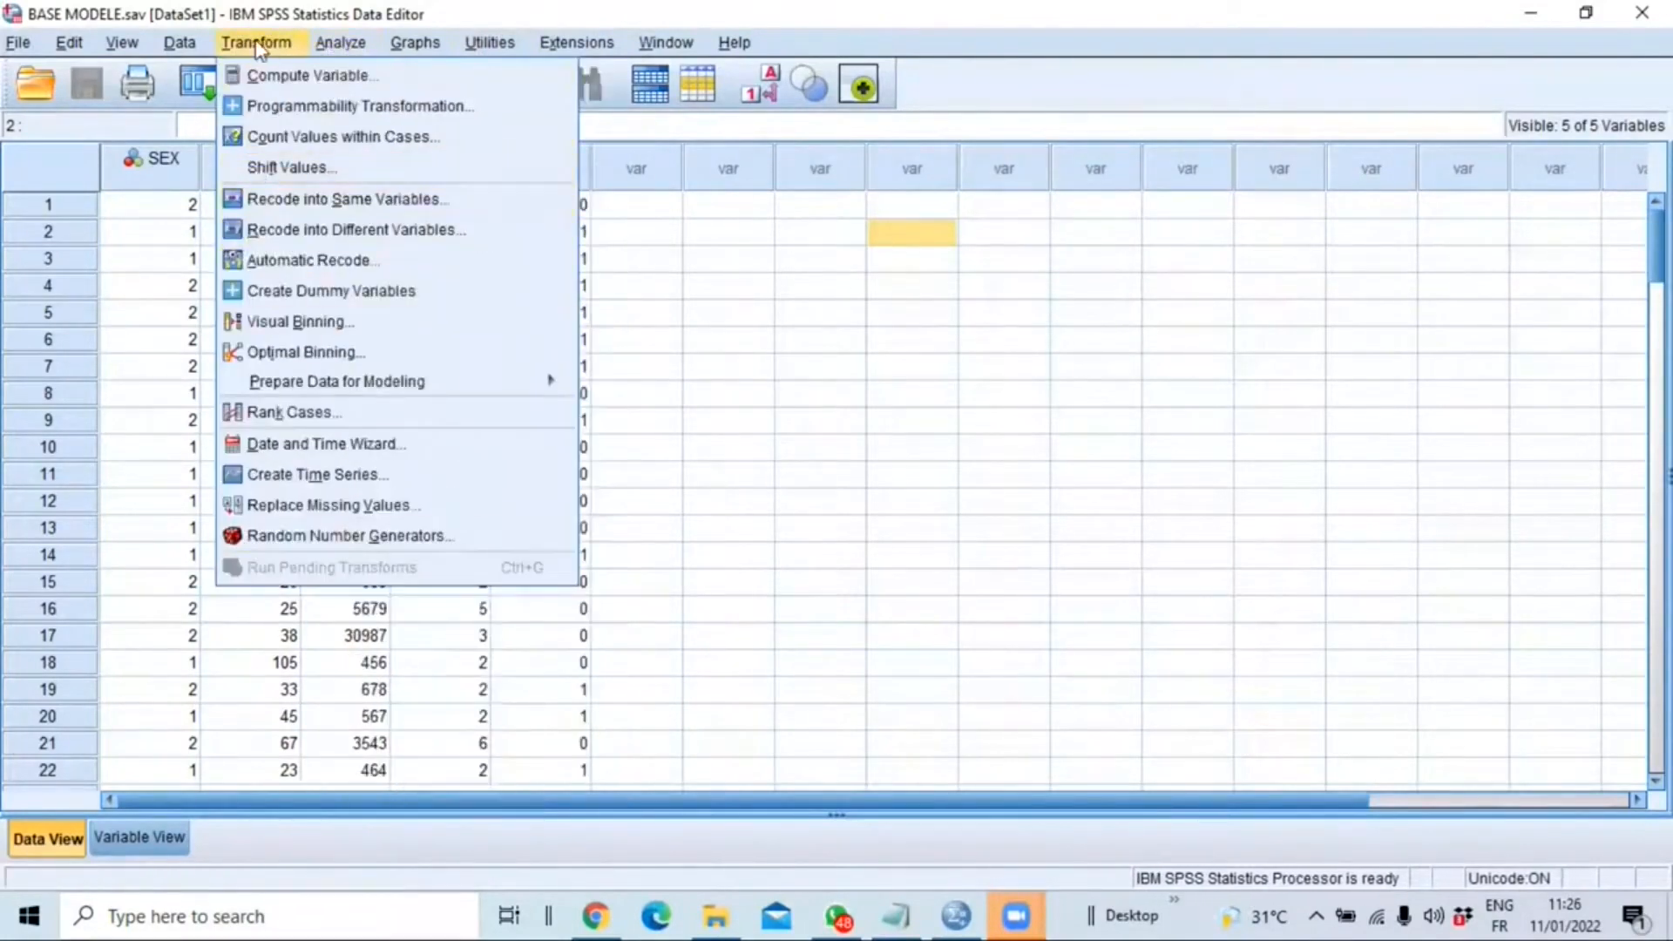
mouse_move(577, 42)
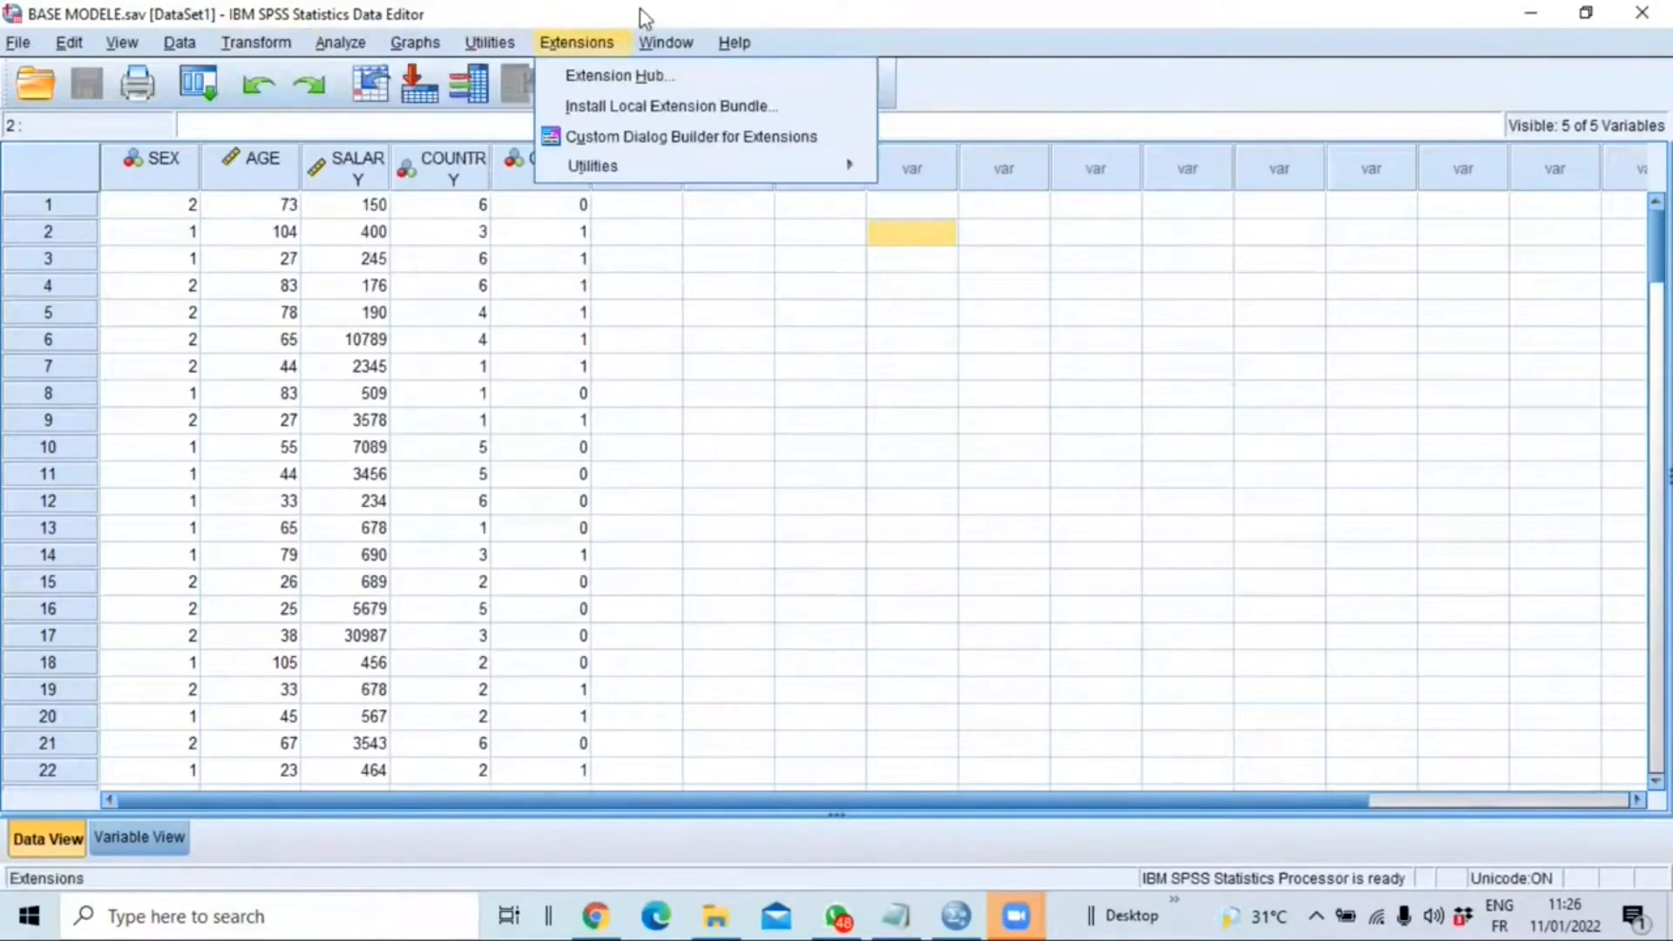
click(928, 4)
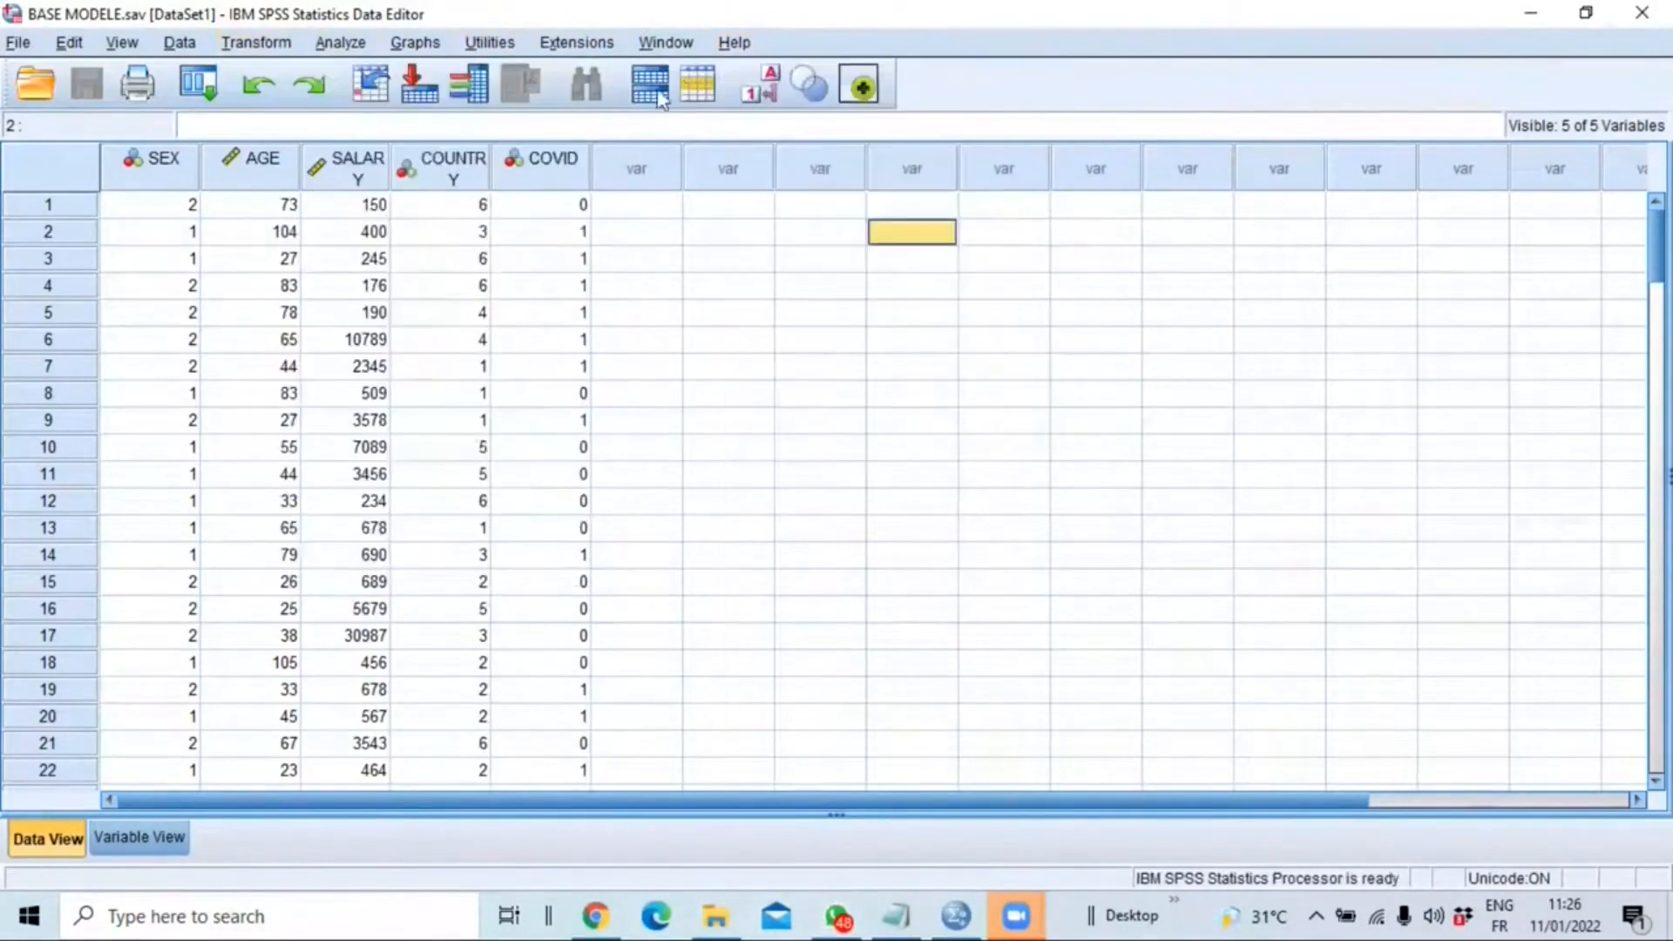
scroll(263, 234, down, 5)
scroll(264, 235, up, 5)
Set up a Compute Variable transformation with target variable AGE_classes and numeric expression 1.
click(262, 48)
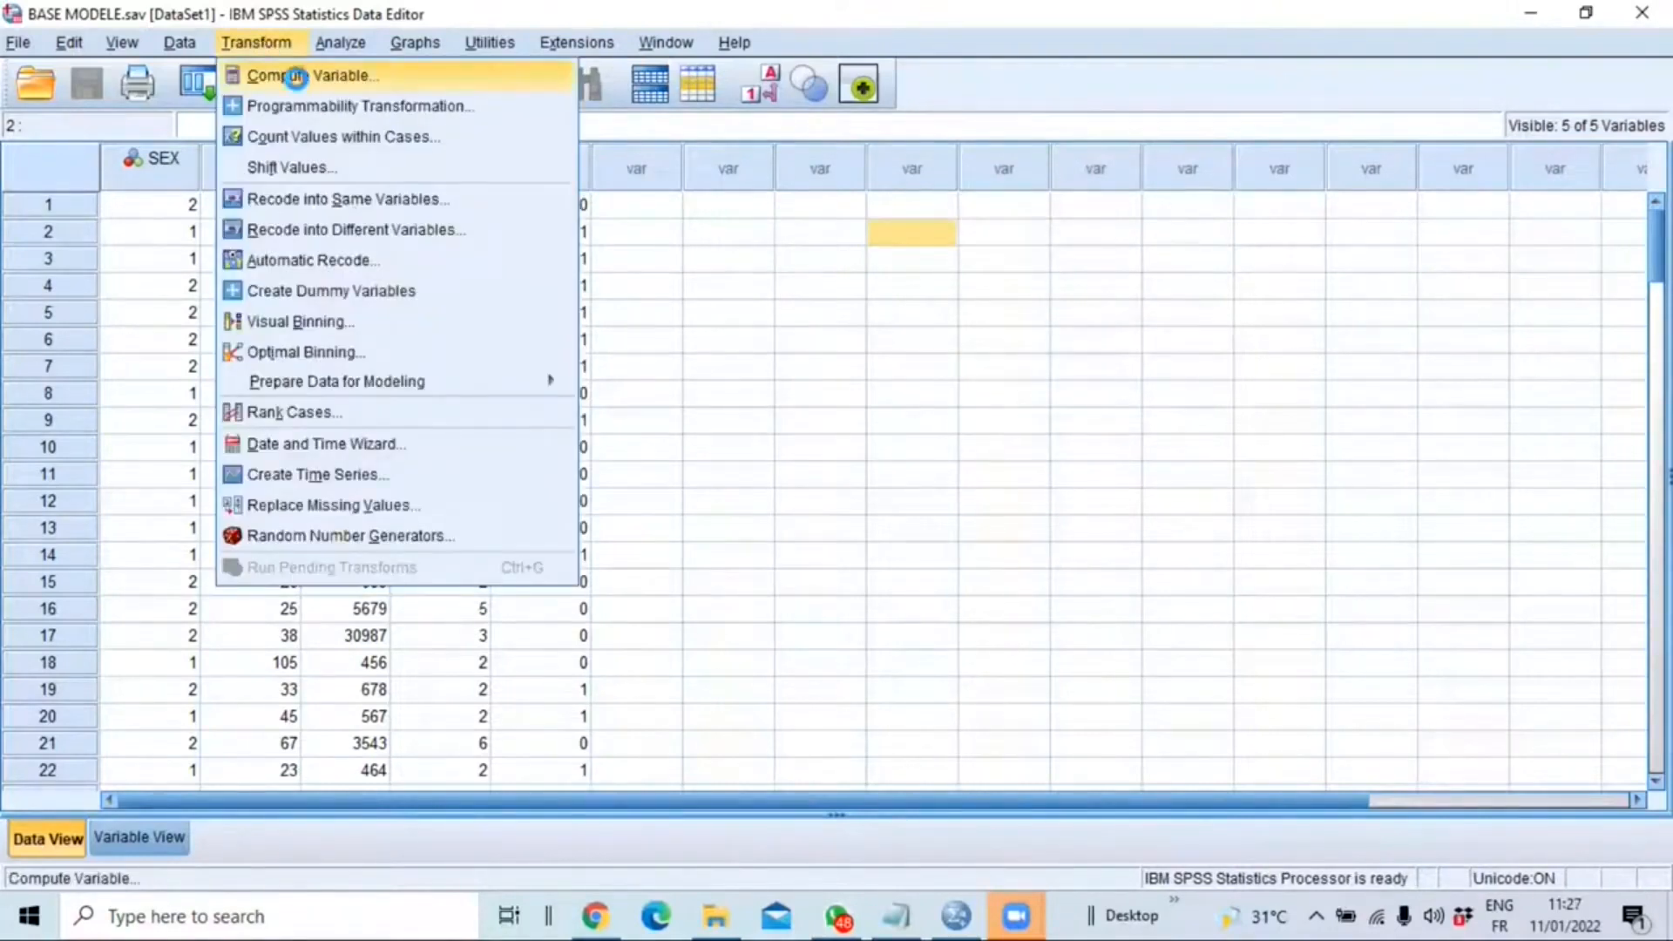
click(296, 78)
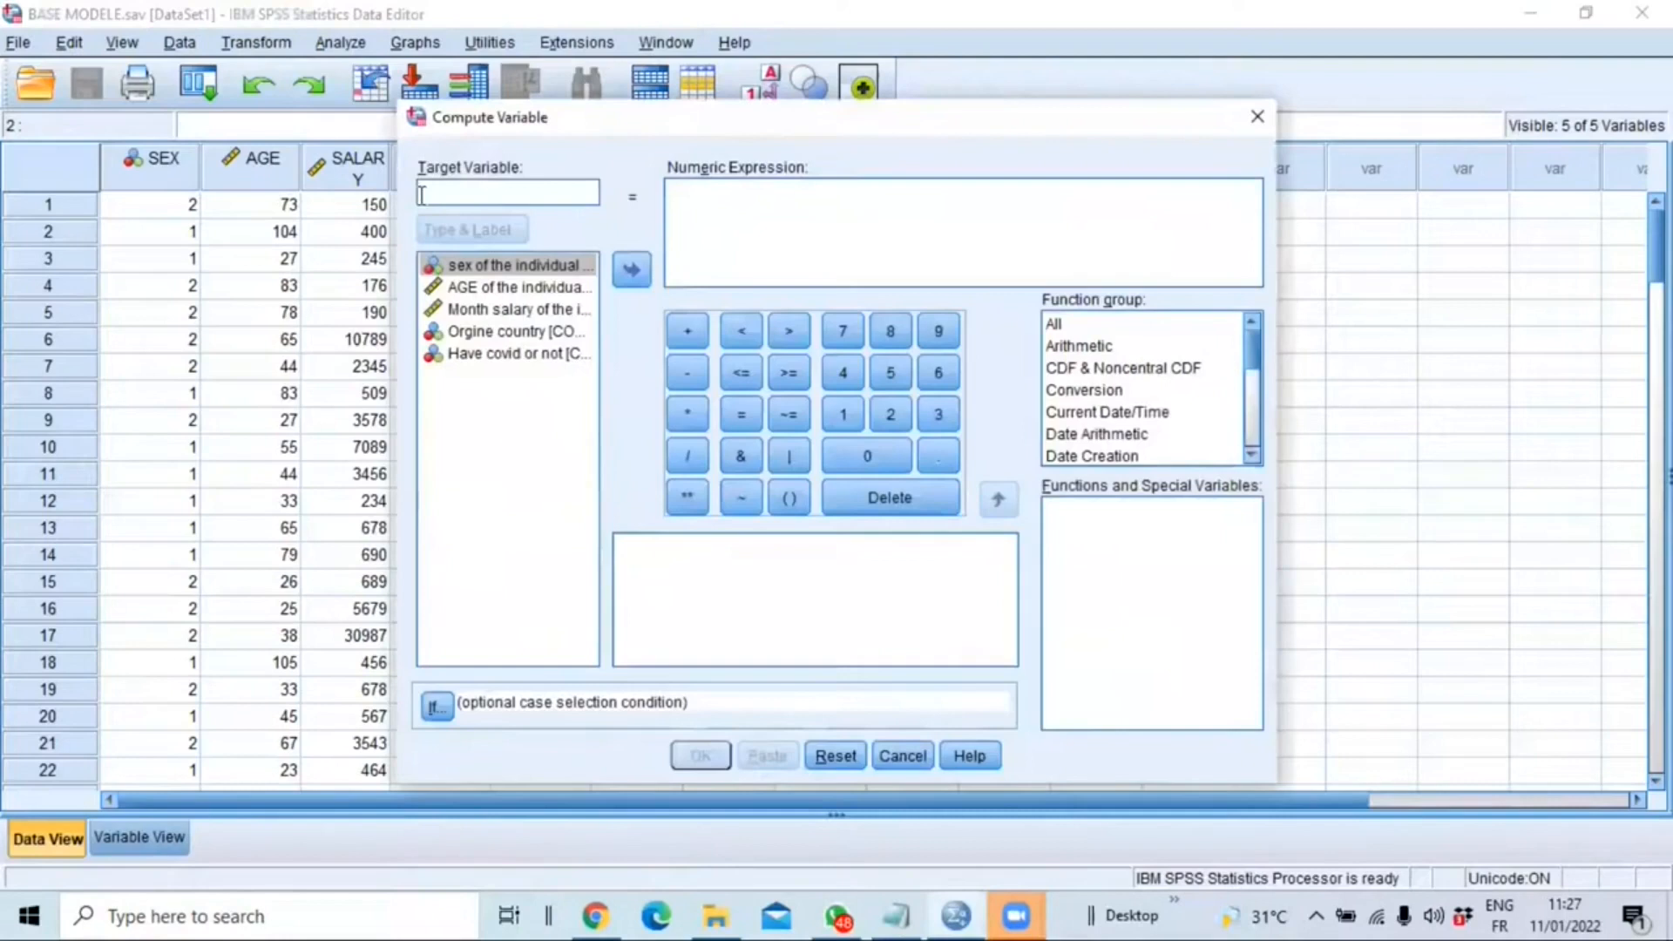
text(AGE)
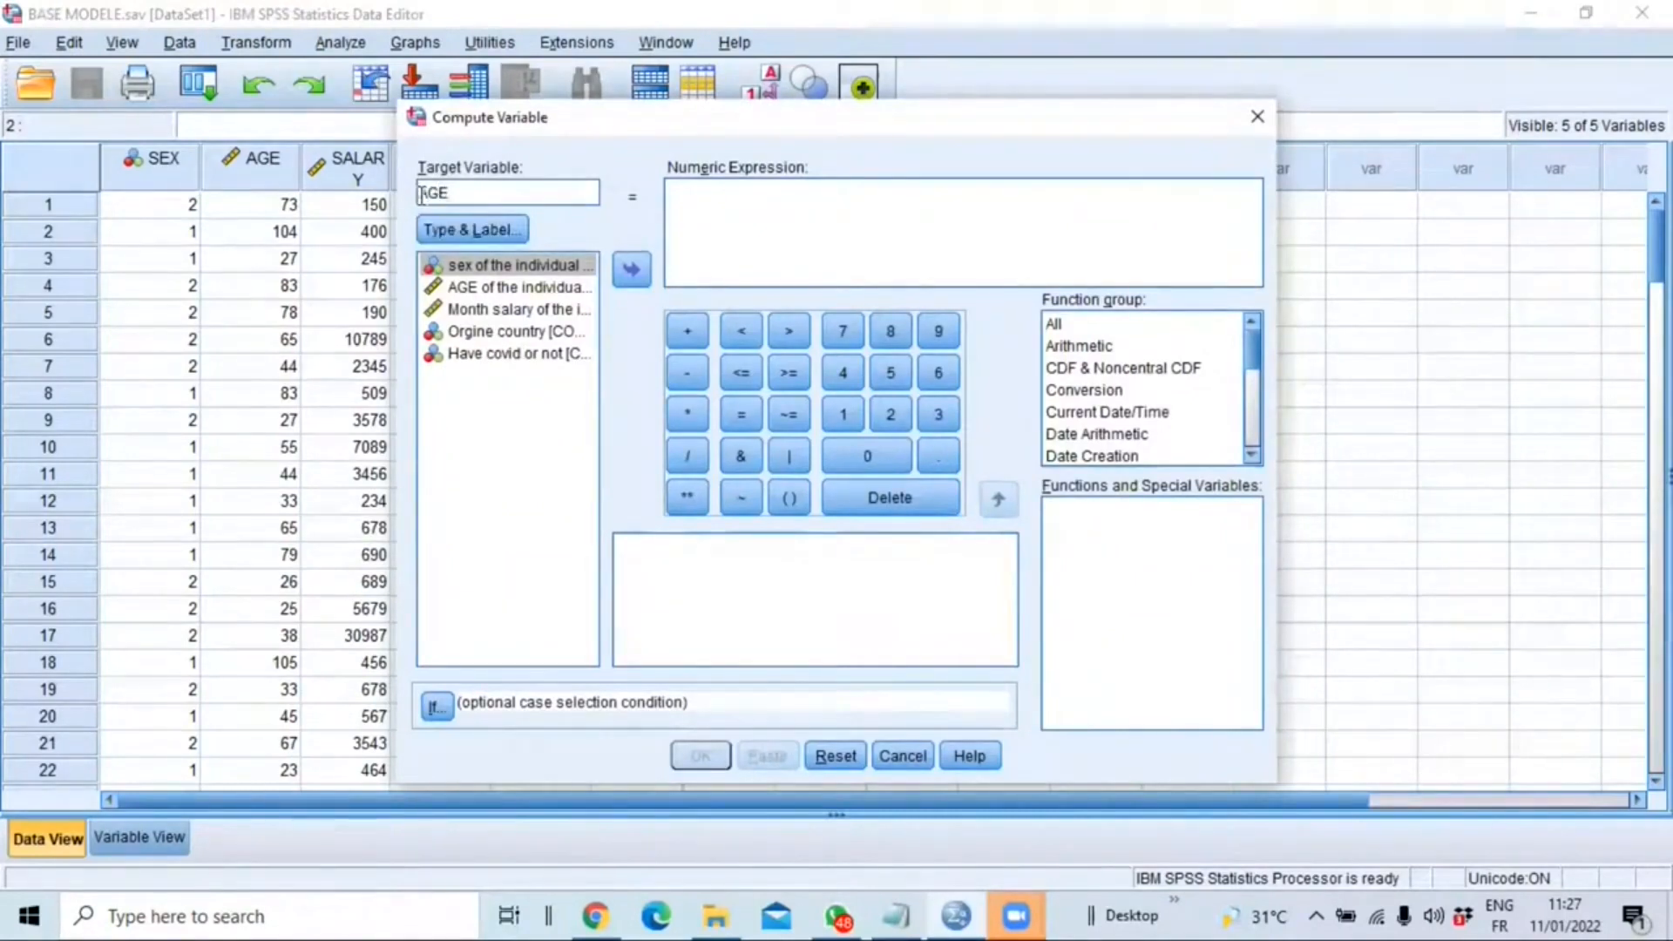
text(_classes)
click(688, 192)
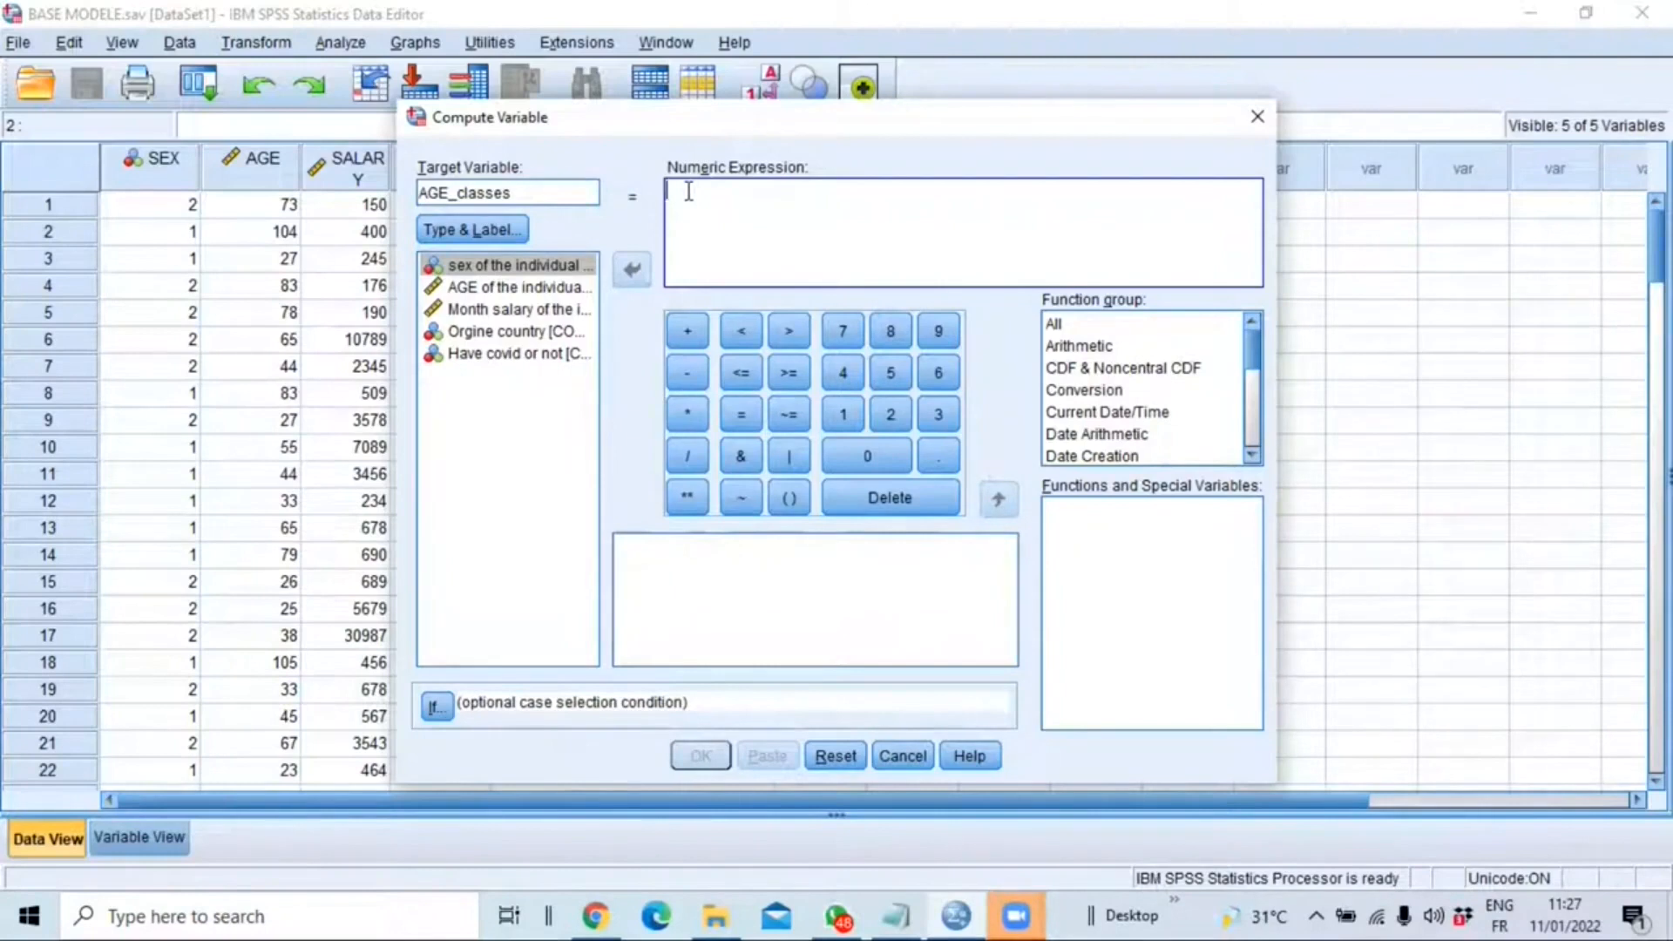
text(1)
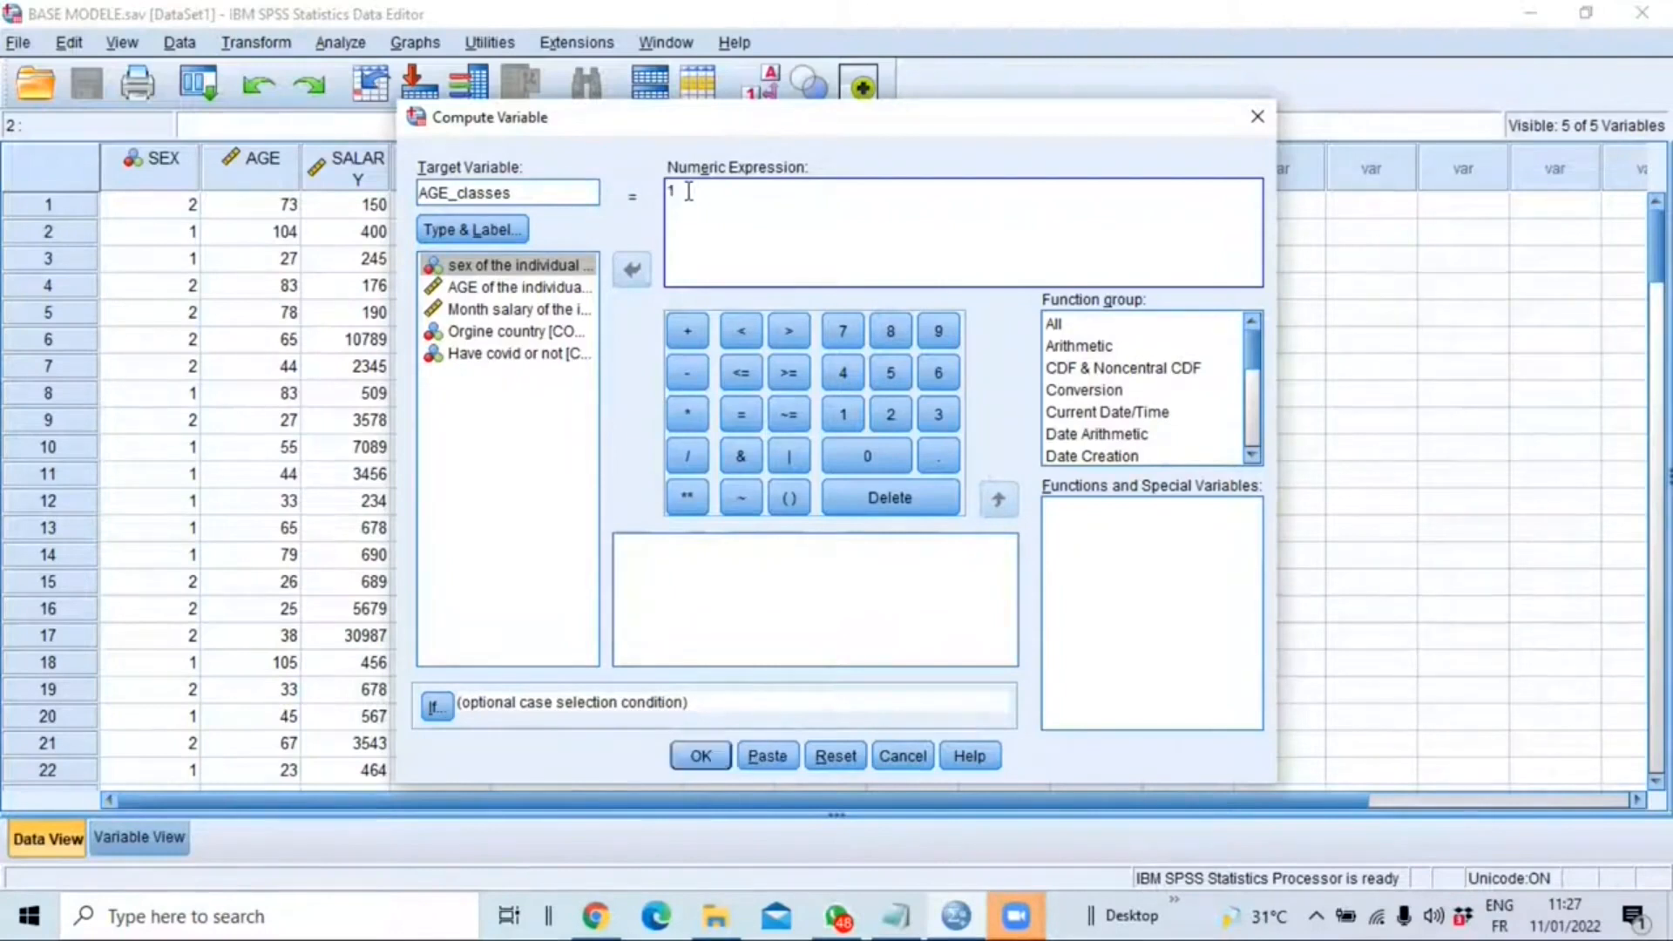
Restrict the computation to cases satisfying AGE < 40 and run it.
click(435, 708)
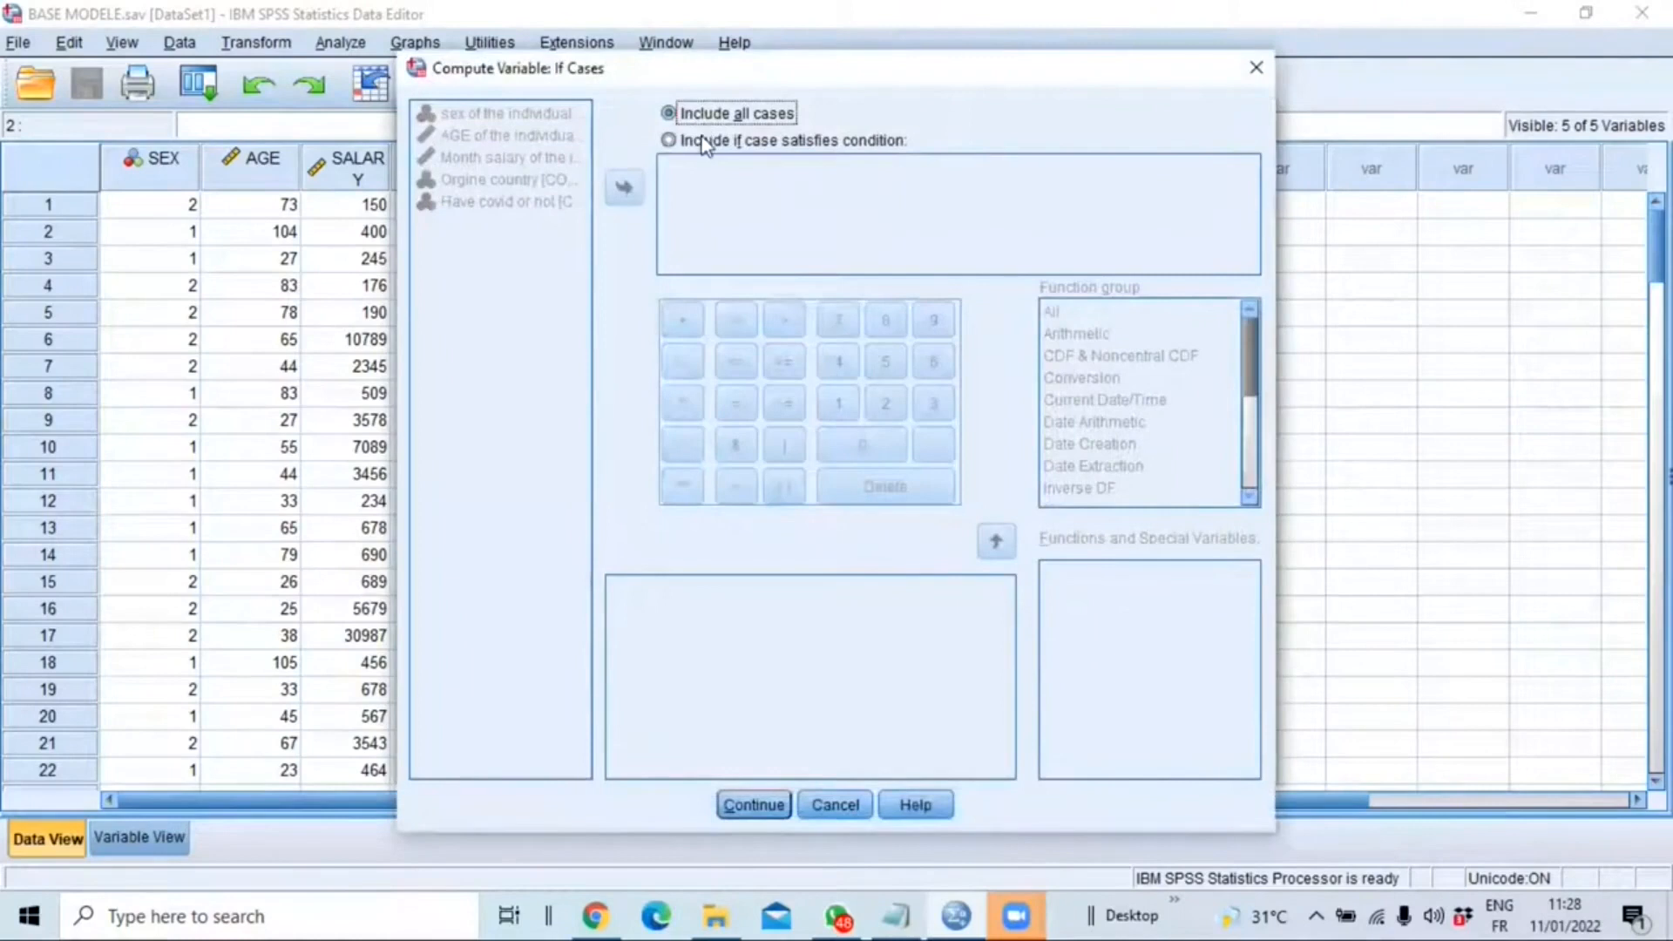
click(706, 146)
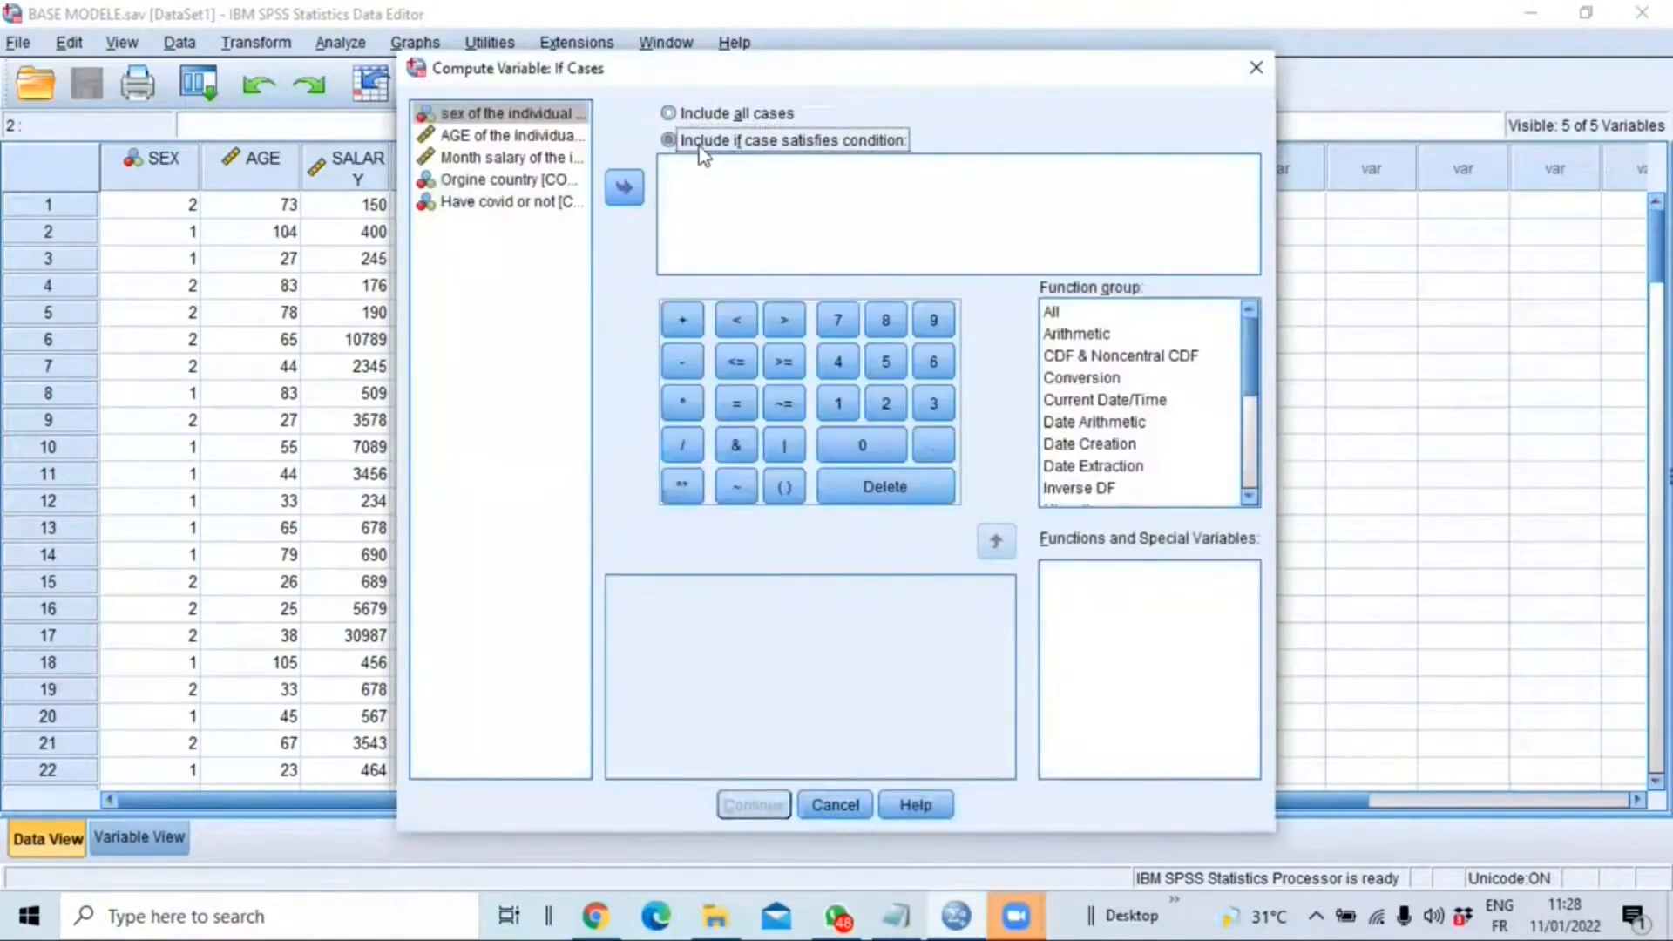
click(502, 138)
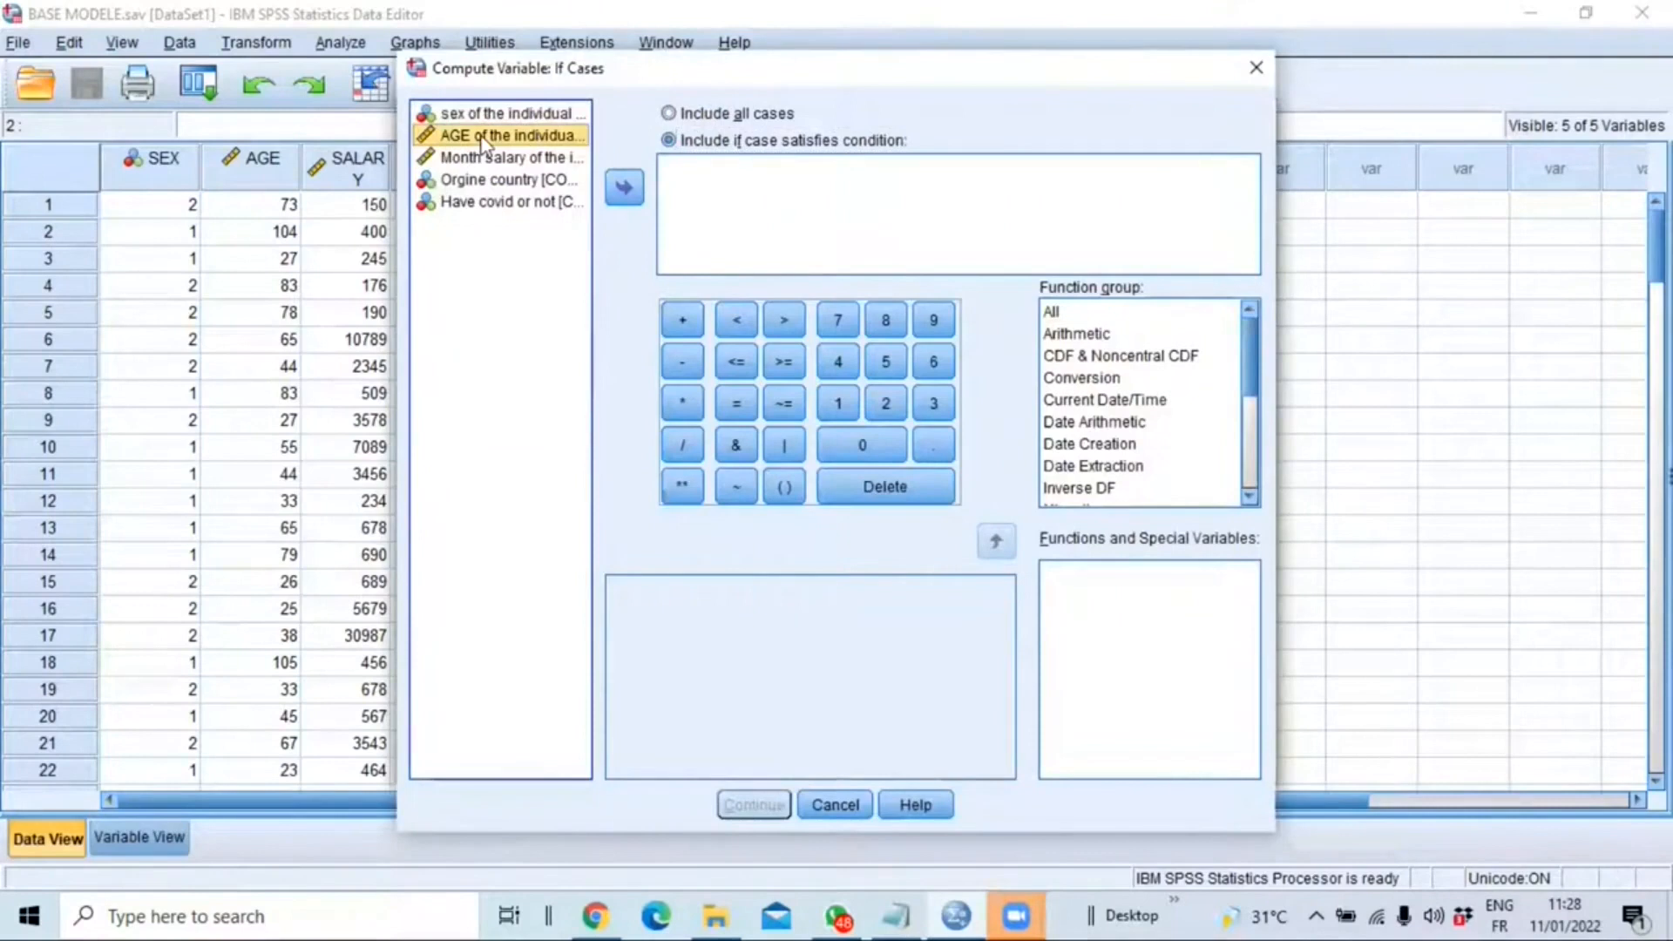
click(624, 190)
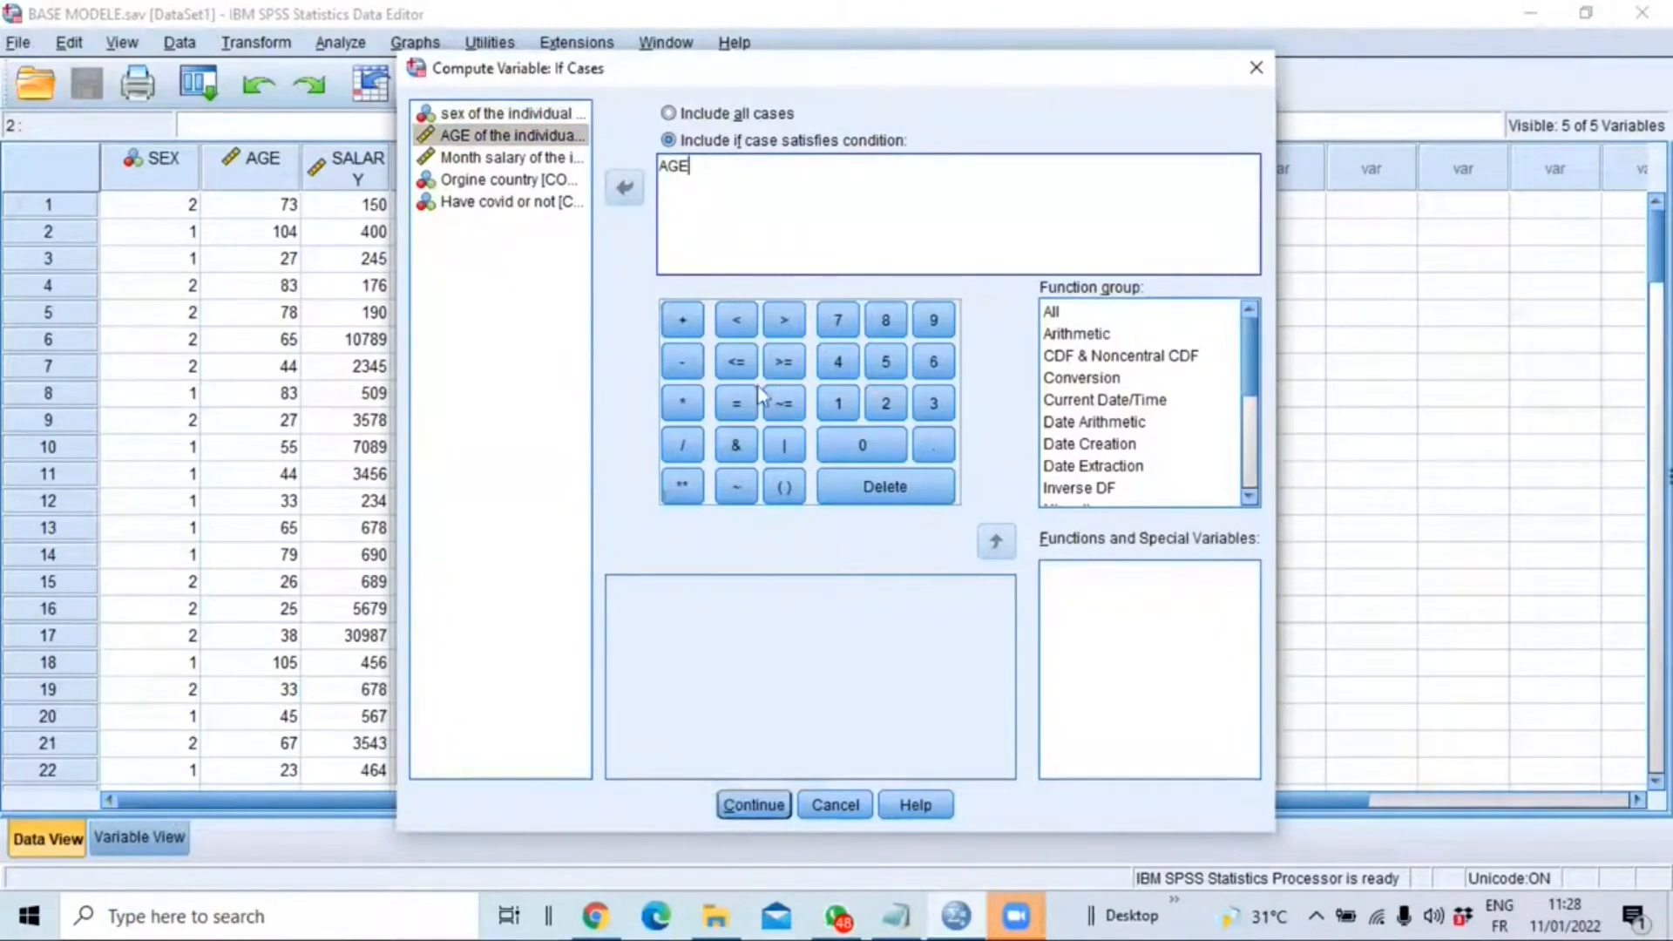
click(742, 323)
click(835, 359)
click(871, 447)
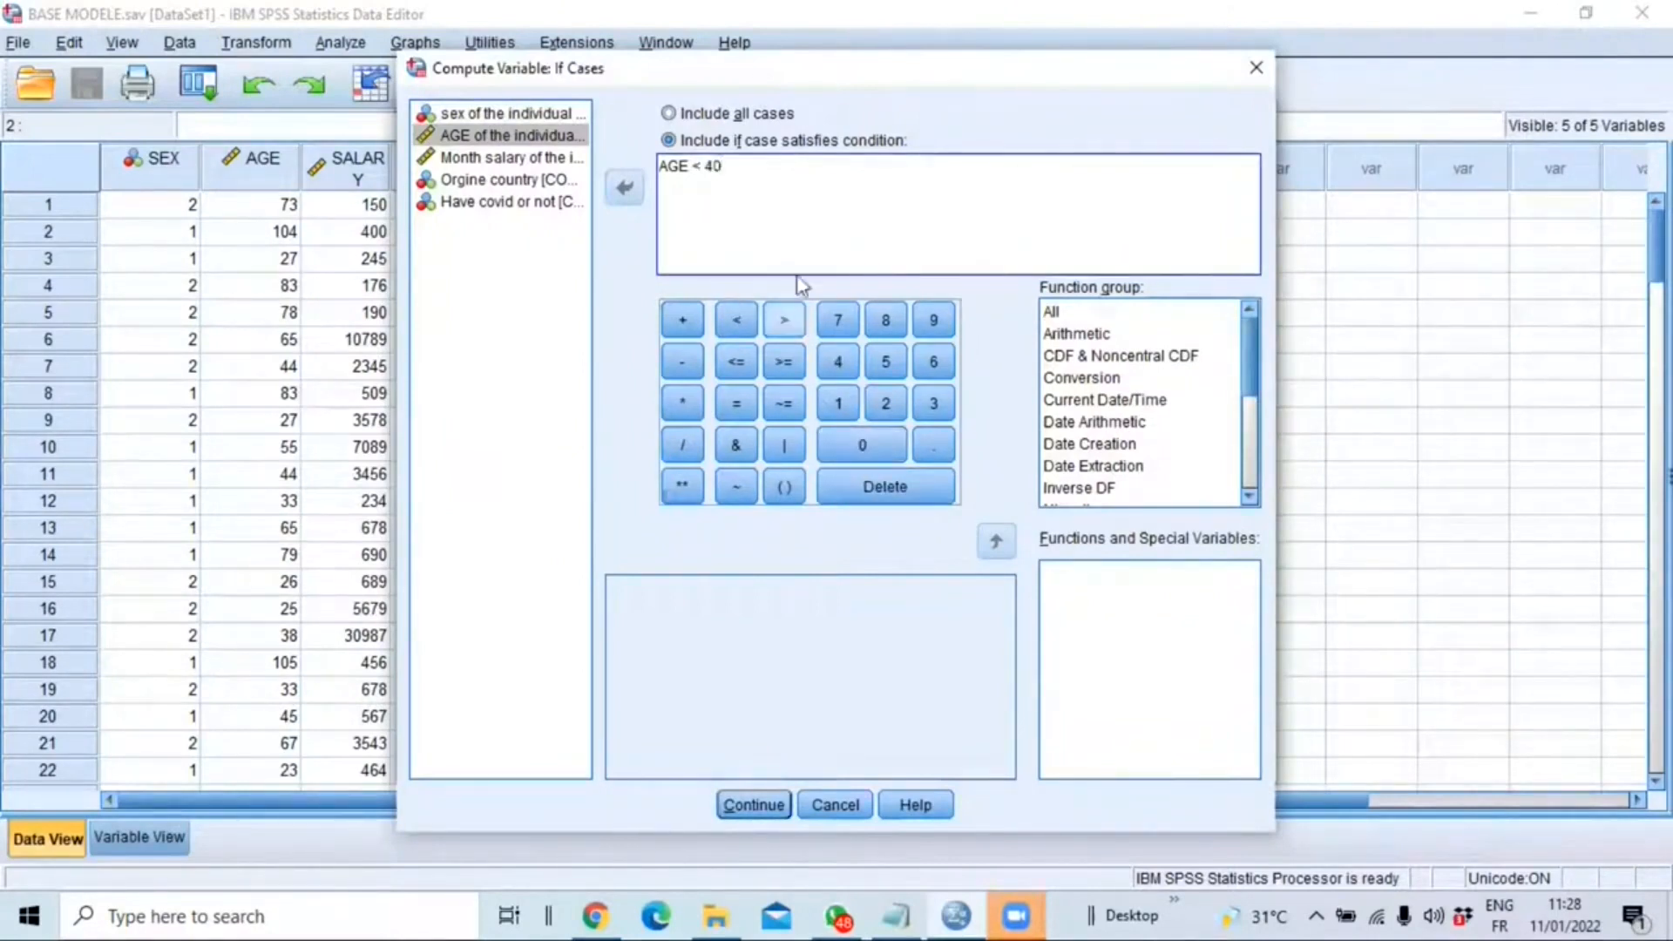
click(755, 804)
click(700, 758)
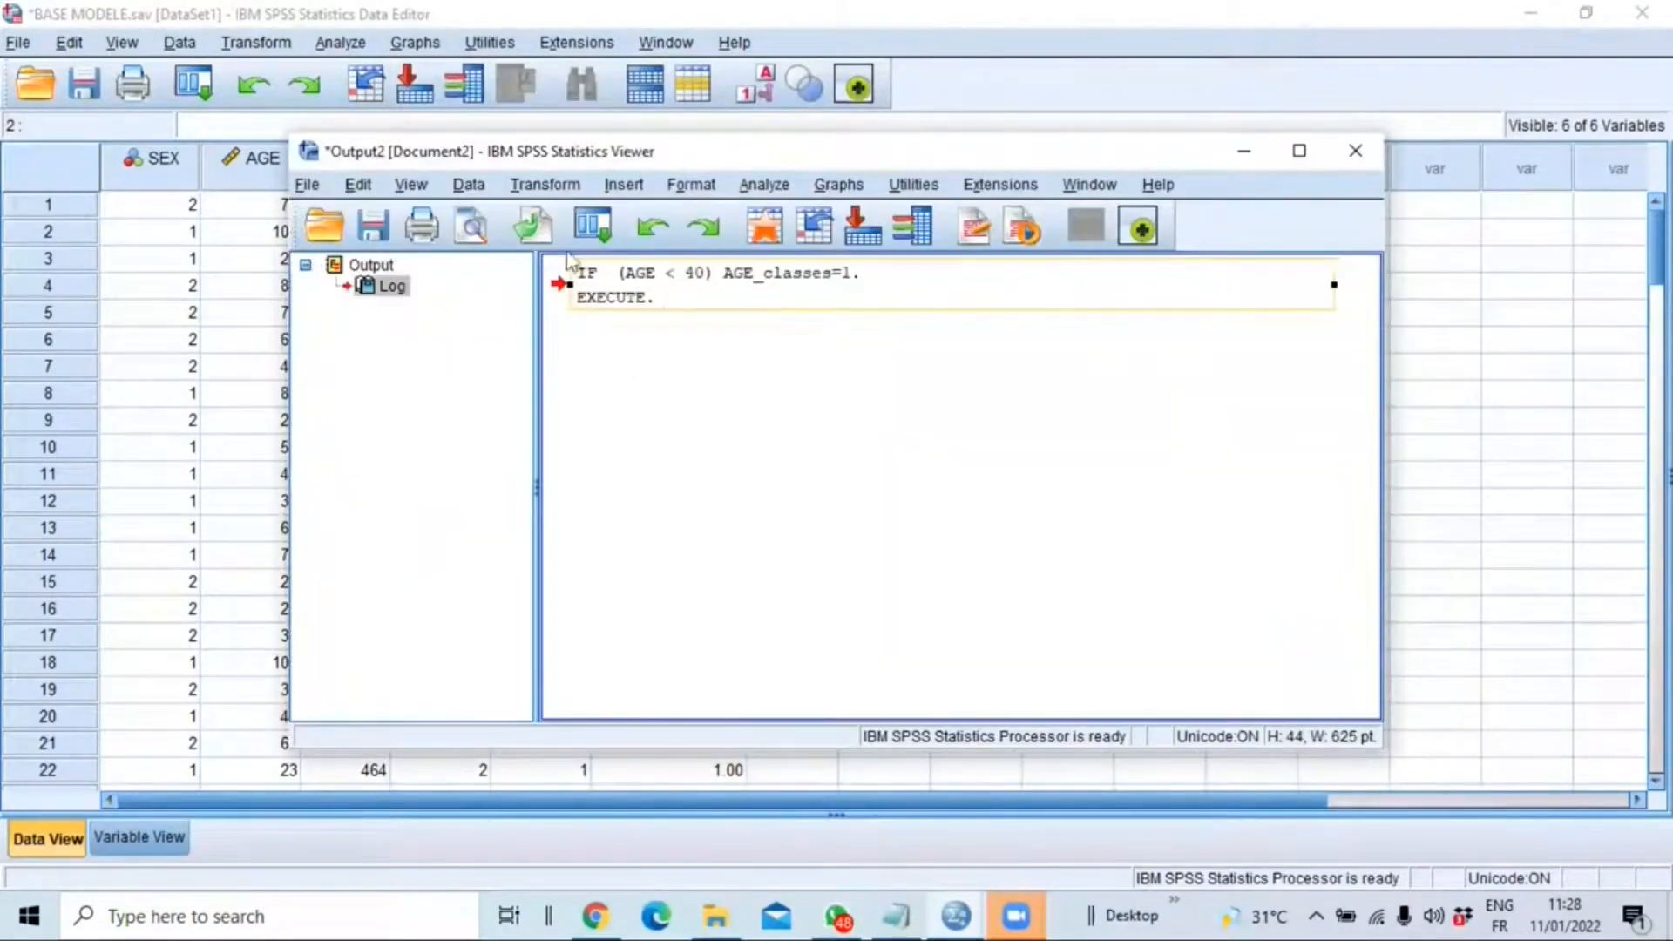
Reopen Compute Variable for AGE_classes and change its numeric expression to 2.
click(353, 44)
mouse_move(256, 42)
click(290, 77)
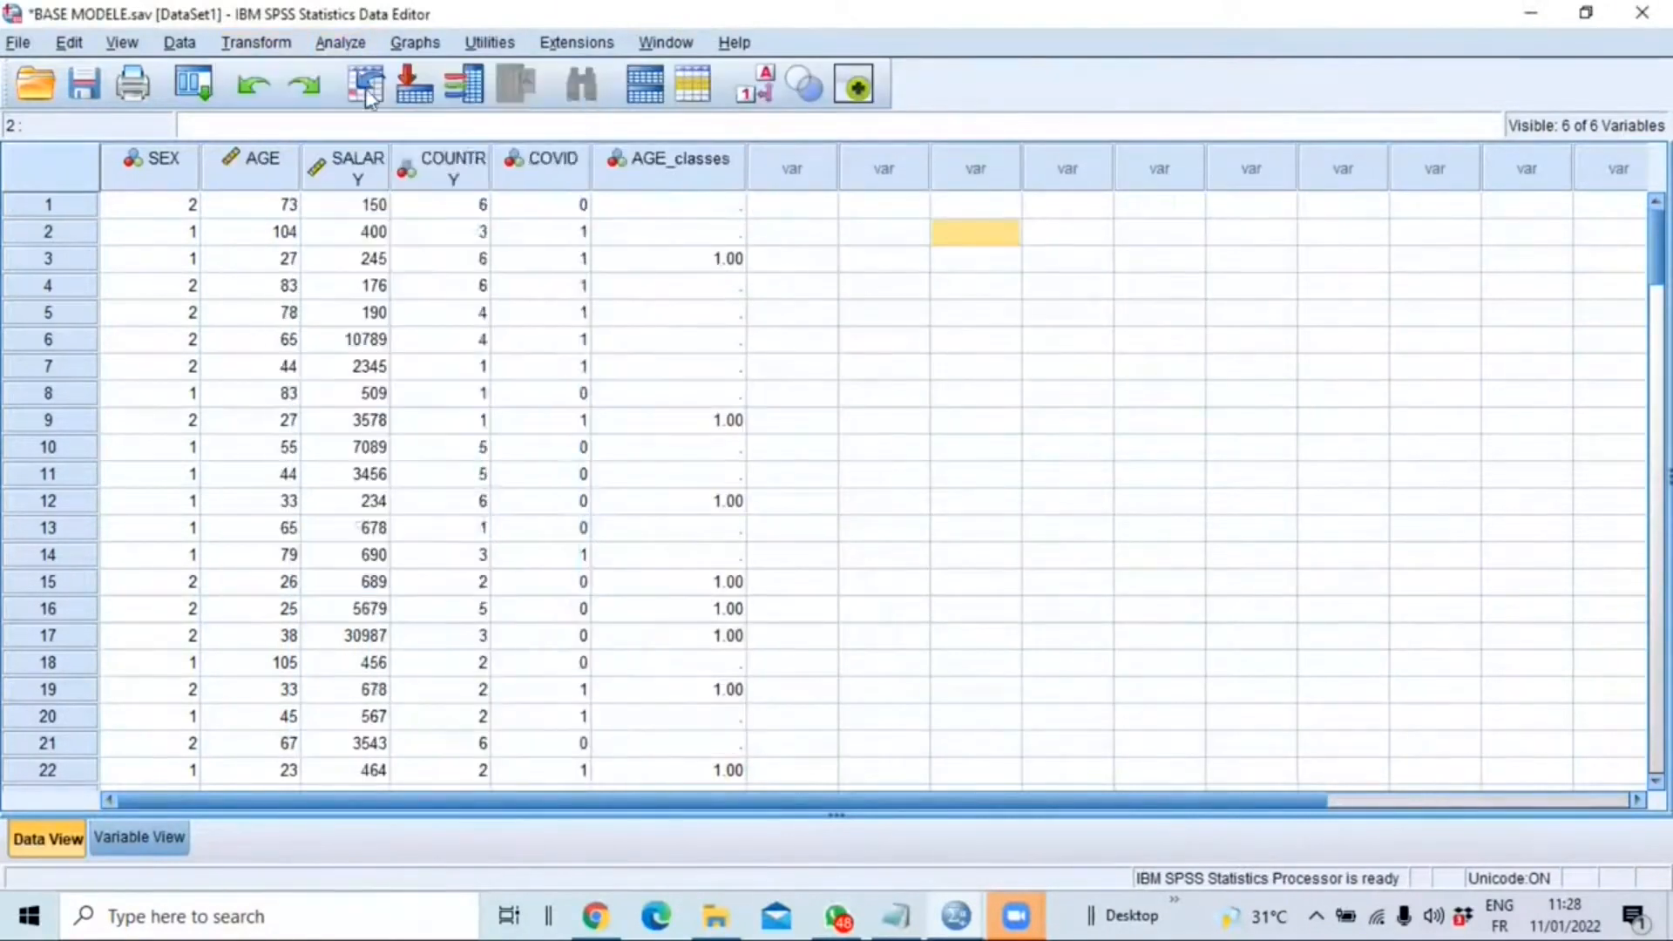
click(570, 194)
click(693, 185)
key(BackSpace)
text(2)
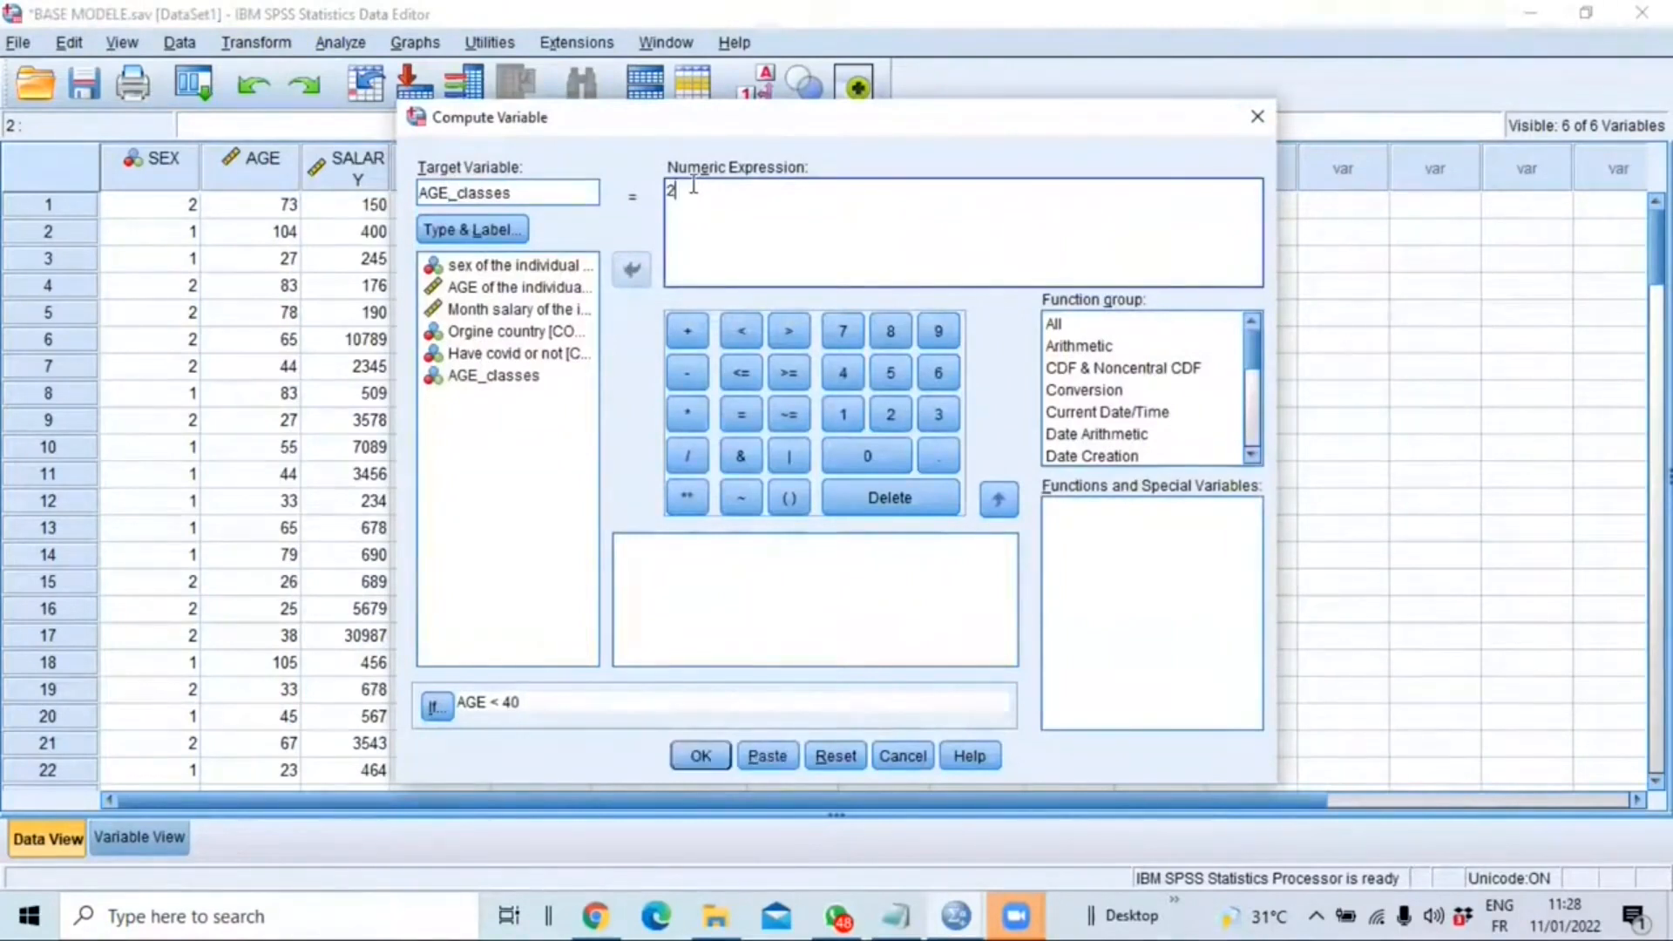
Change the comparison in the case selection condition so that it reads AGE >= 40.
click(448, 716)
click(703, 169)
key(BackSpace)
text(>=)
Extend the case condition with "and AGE < 60" and run the computation for the second age class.
click(748, 163)
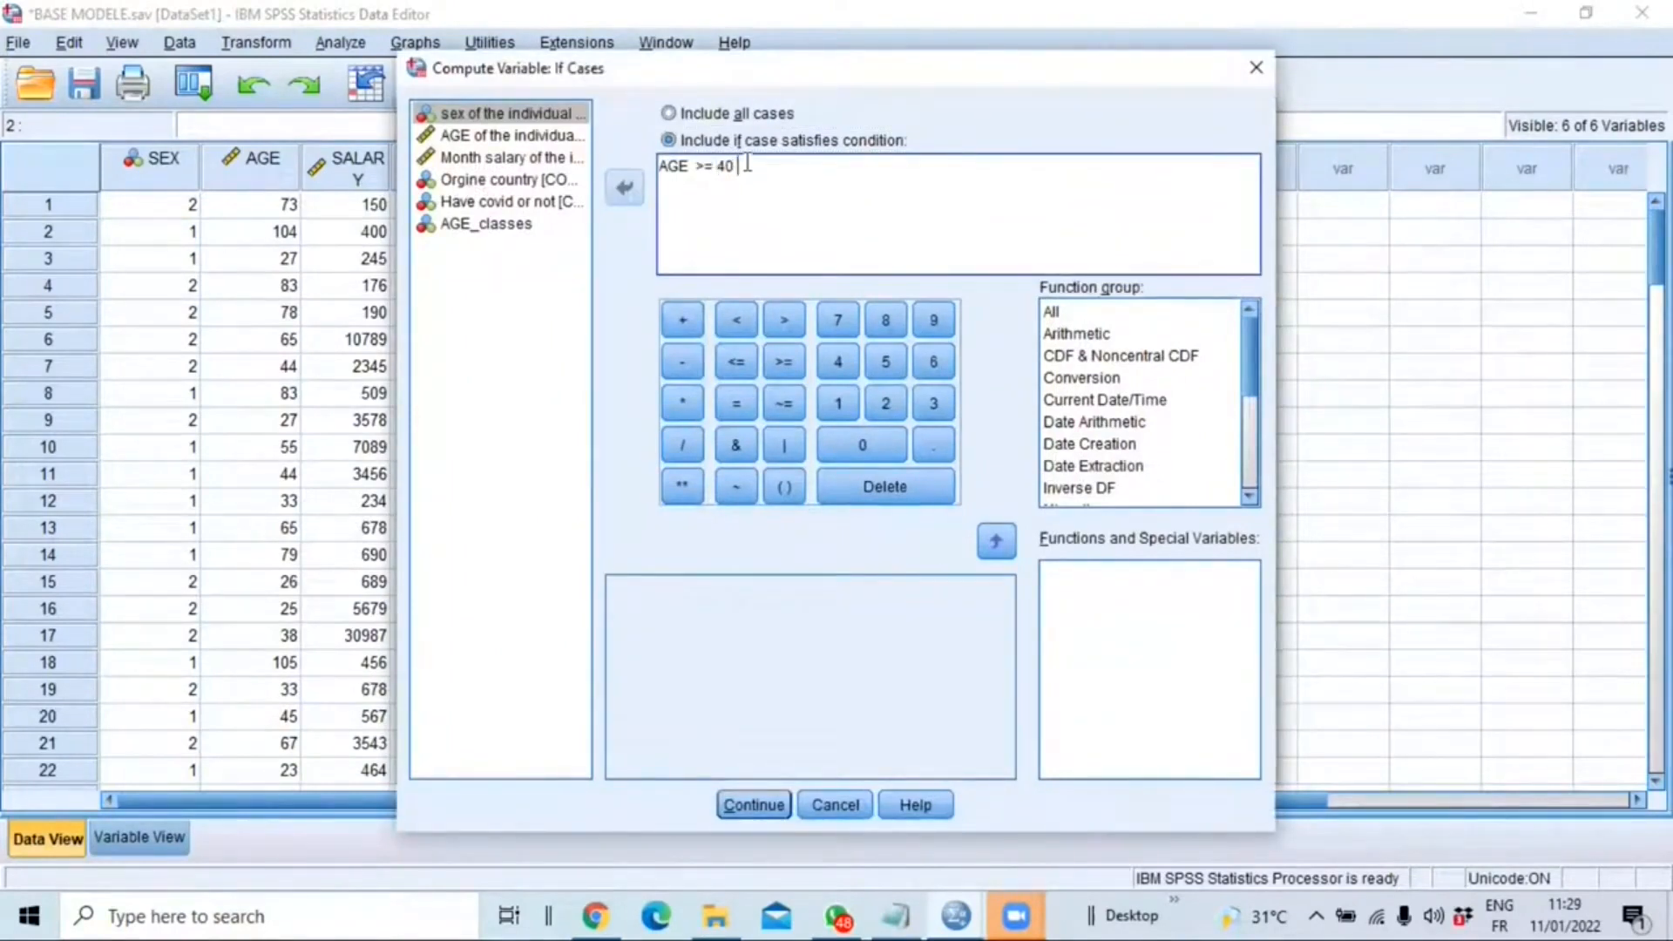
text(and)
click(459, 139)
click(625, 187)
click(737, 322)
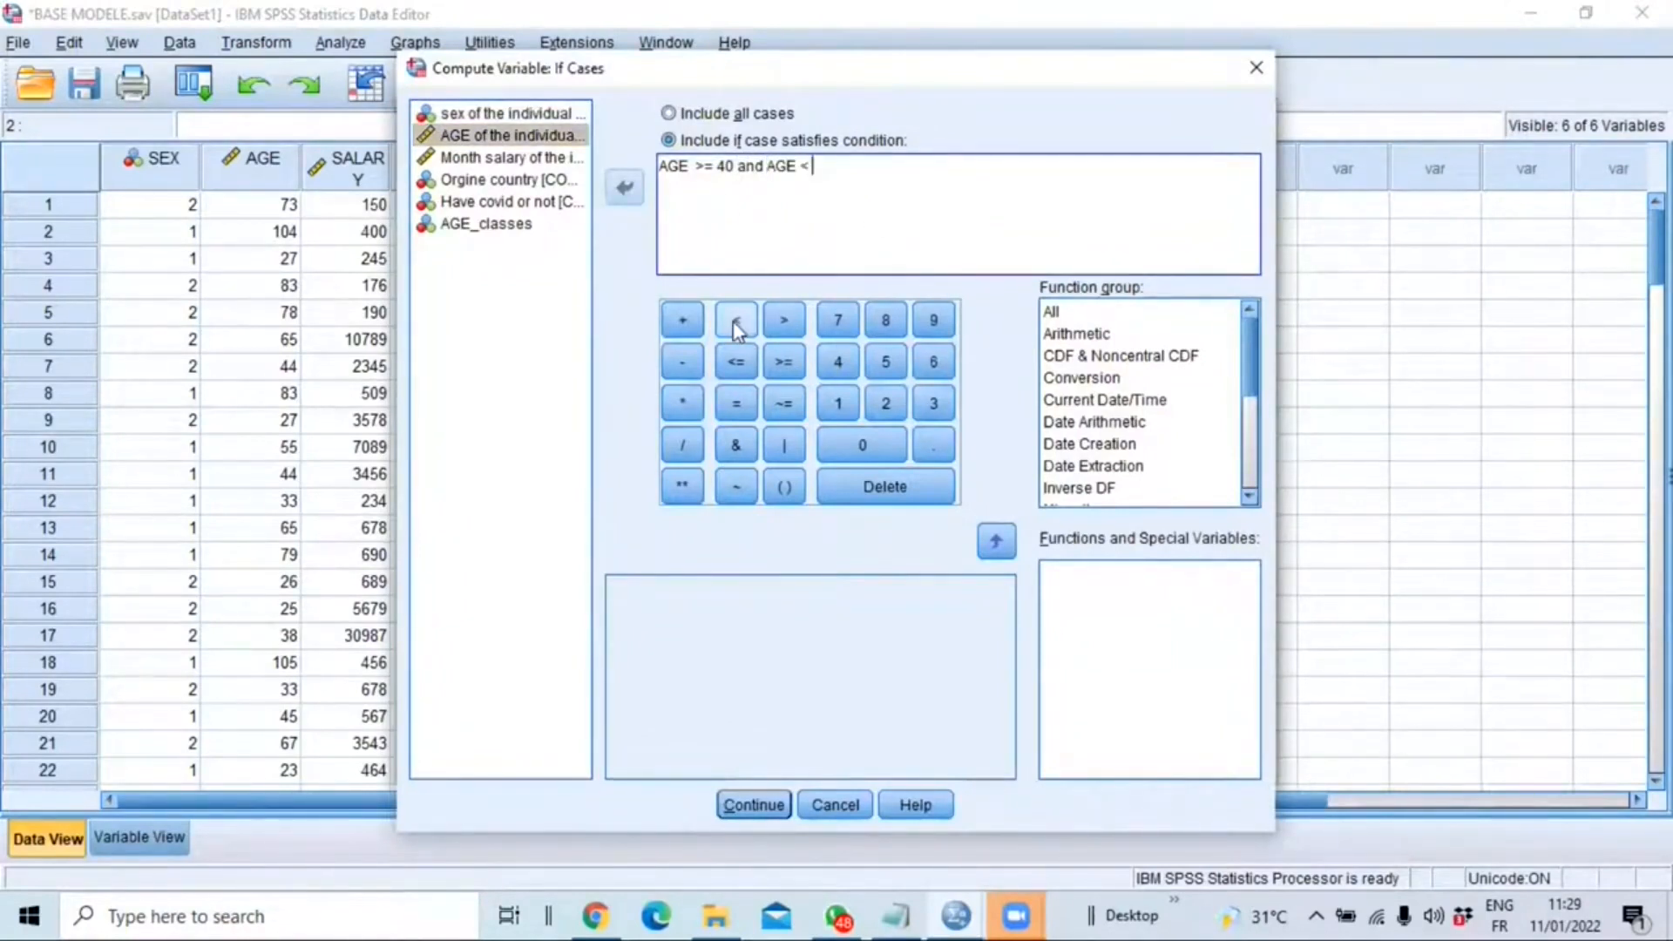
text(60)
click(753, 805)
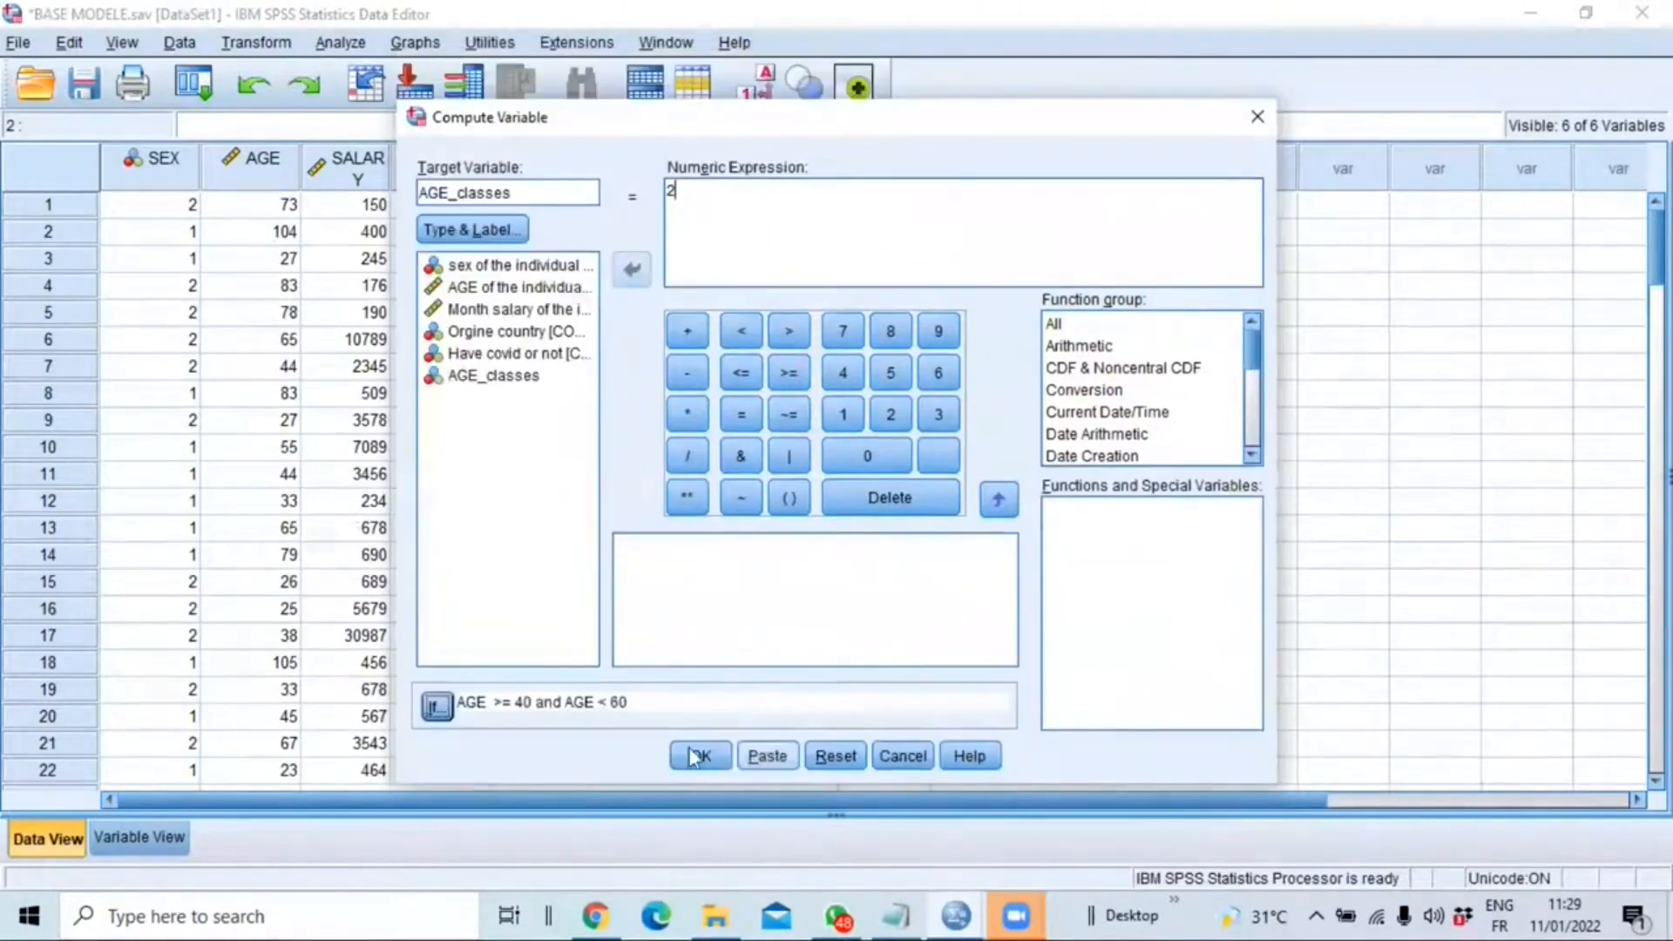
click(697, 757)
click(795, 481)
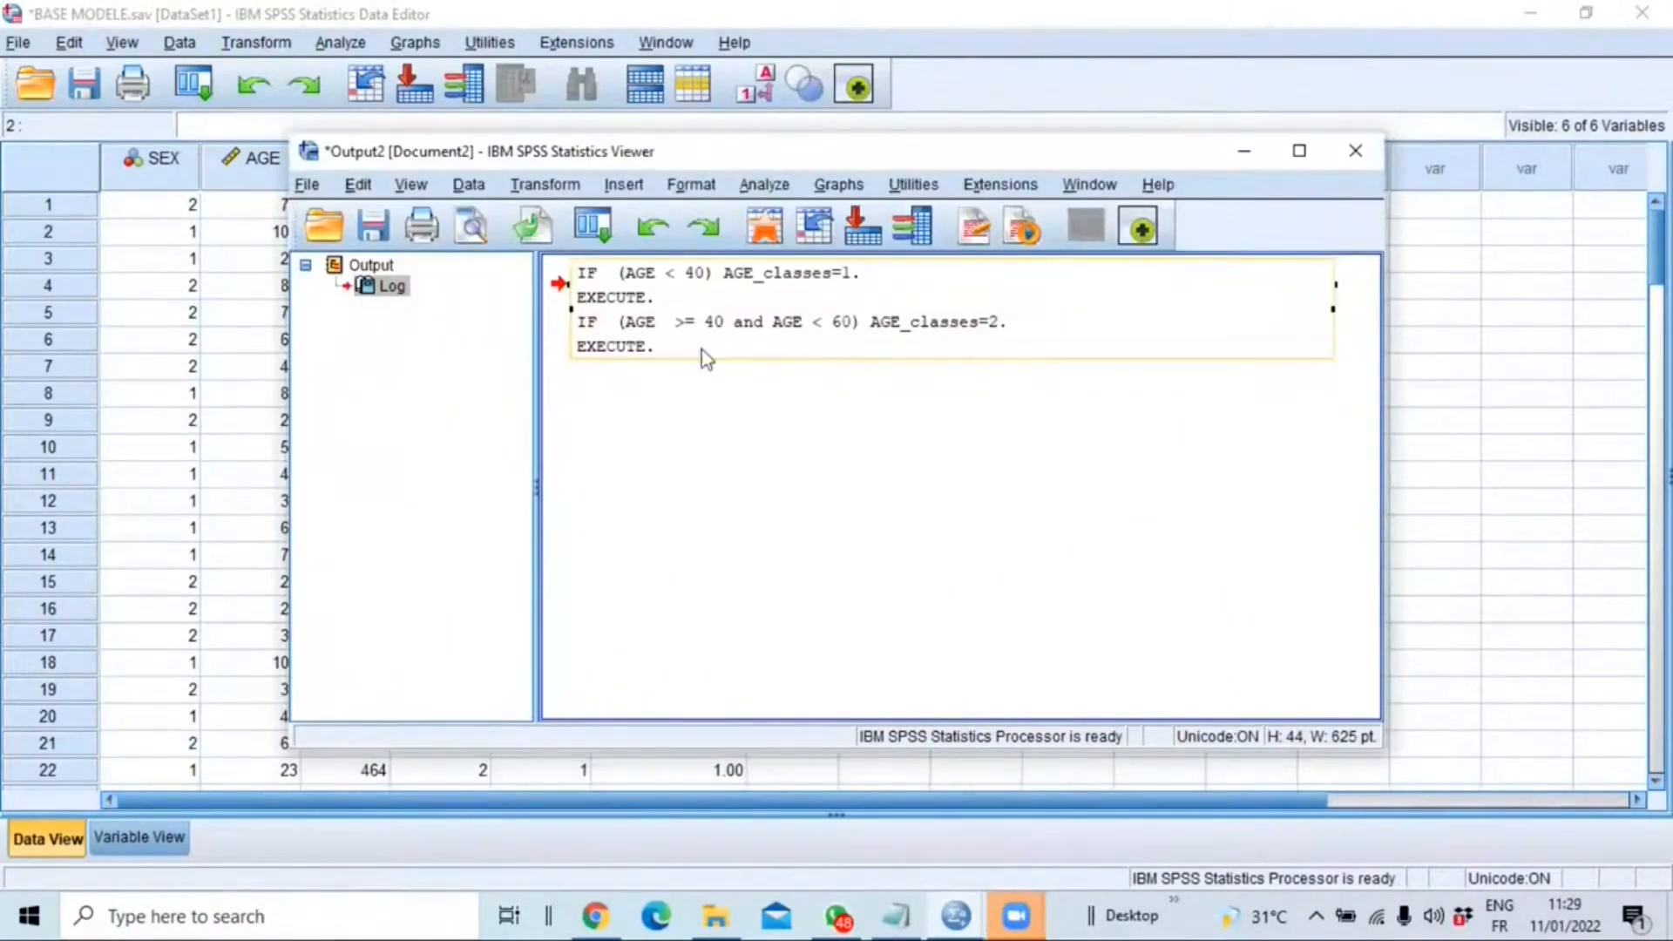
Start another Compute Variable for AGE_classes with the numeric expression set to 3.
click(268, 43)
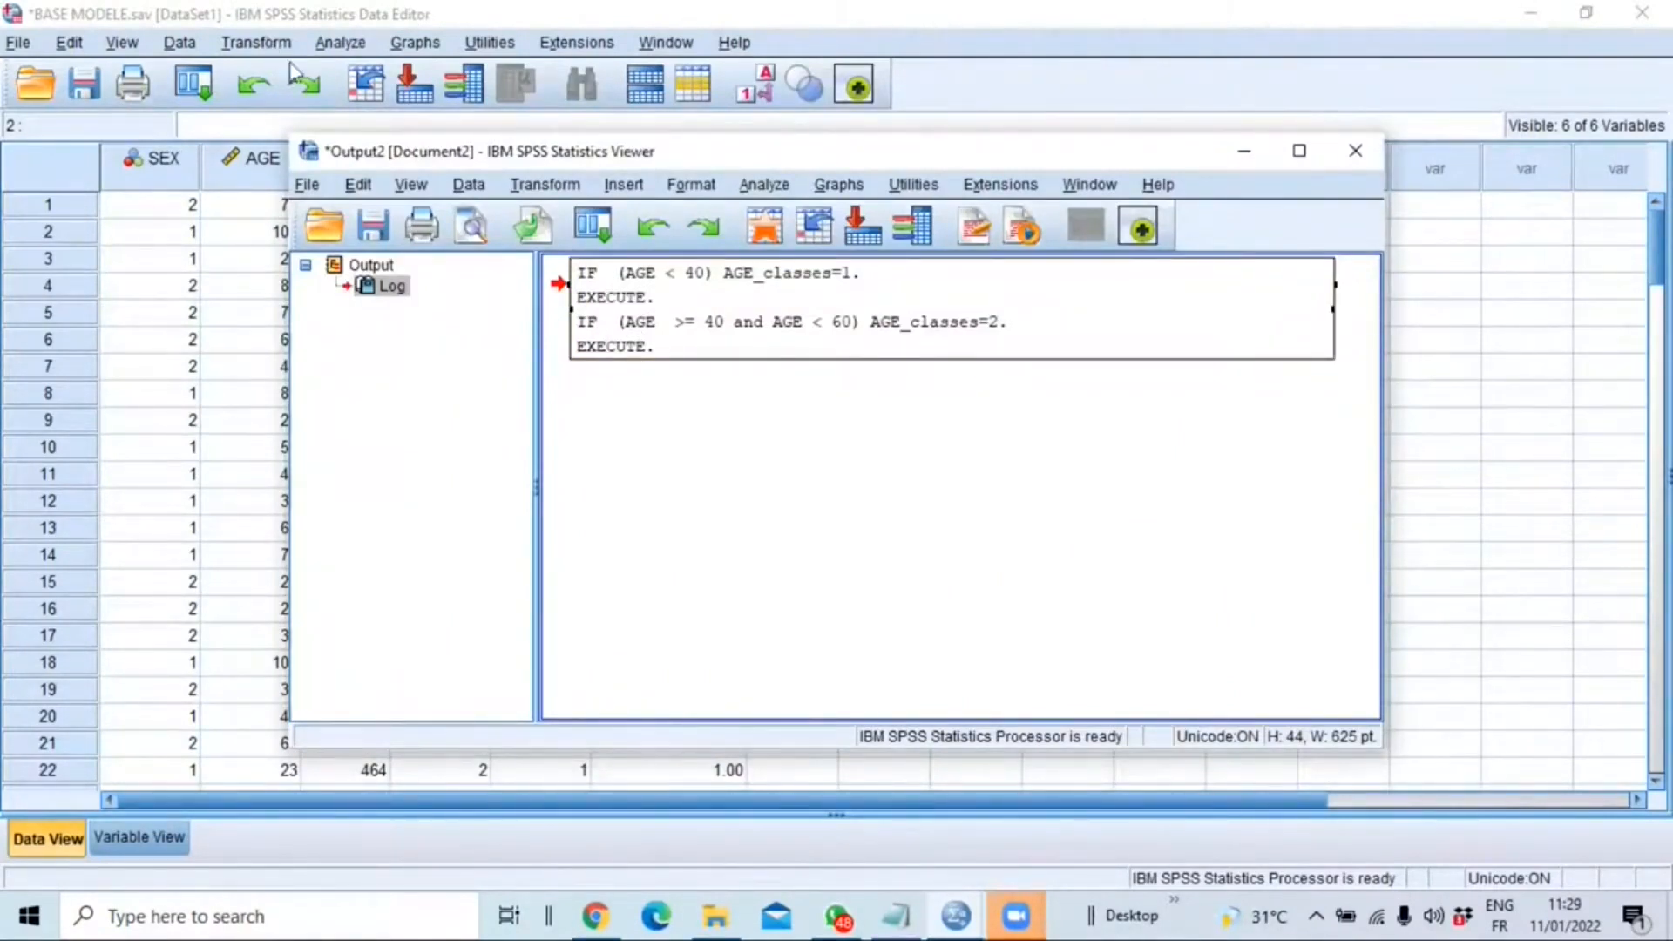
click(335, 81)
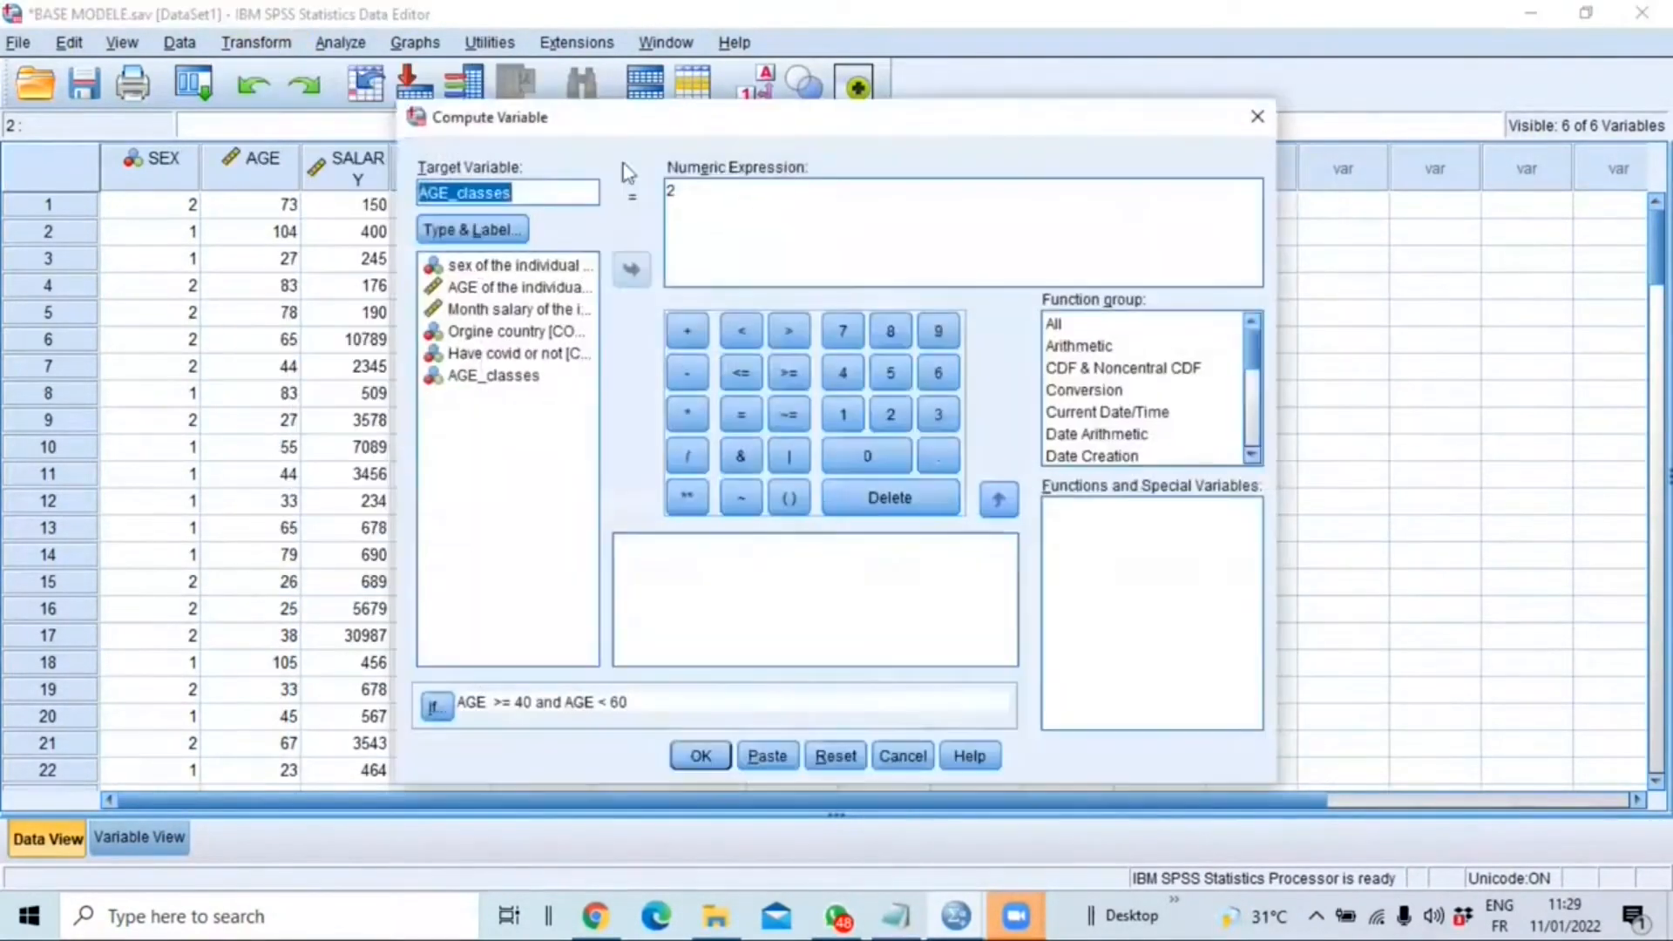
click(677, 198)
key(BackSpace)
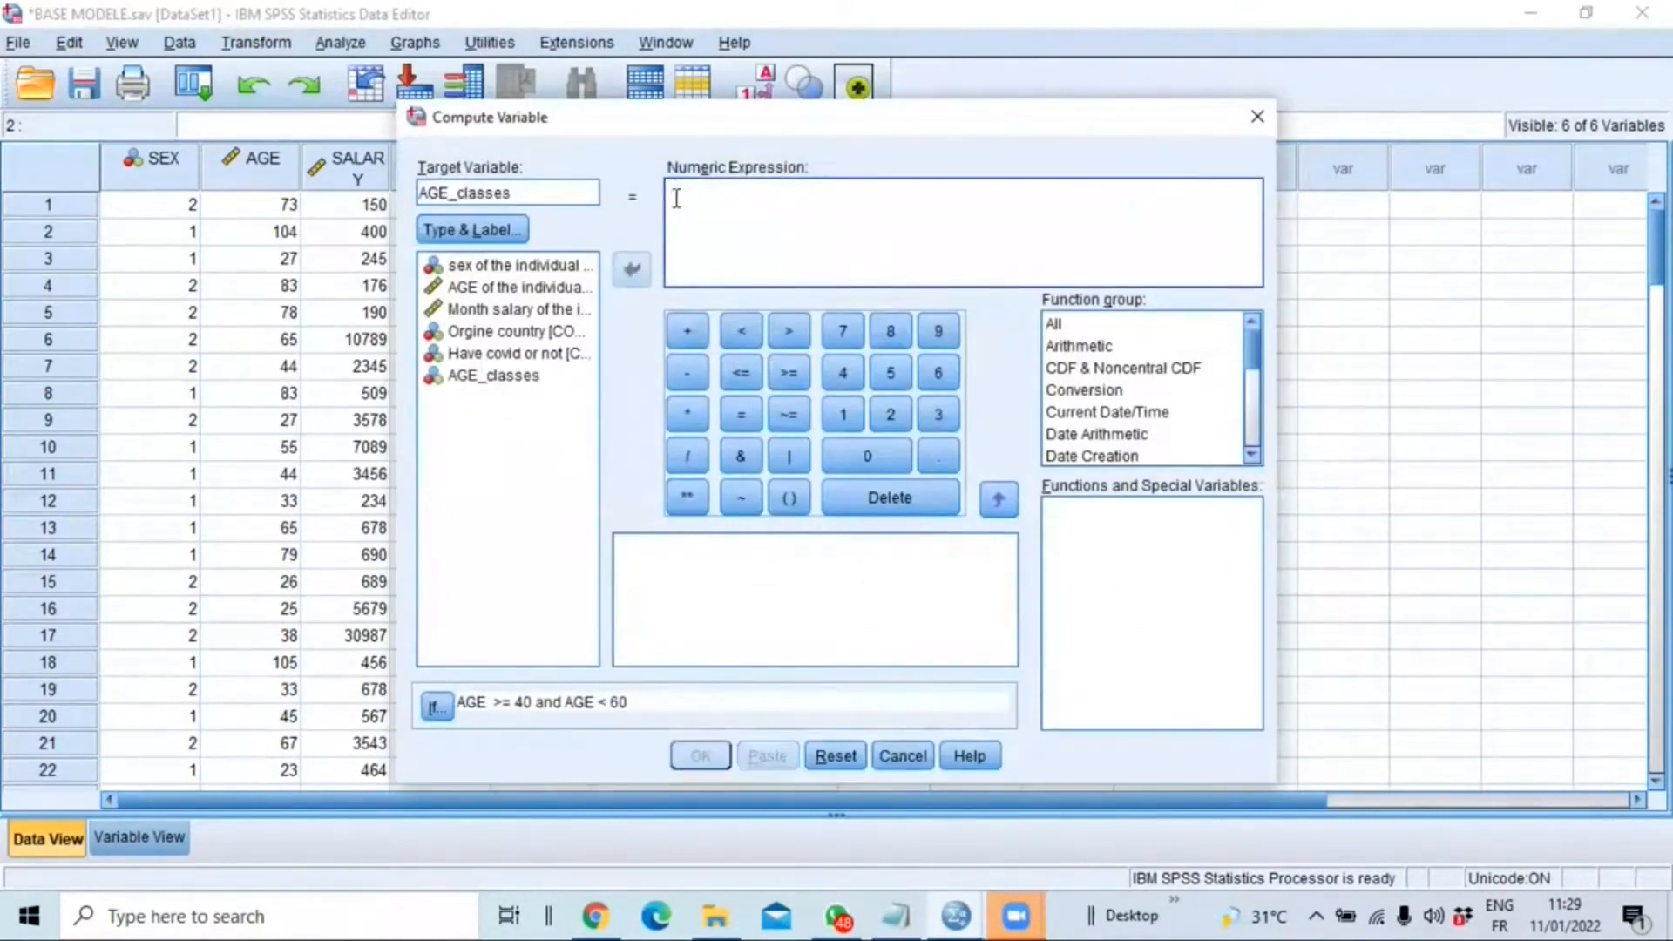
text(3)
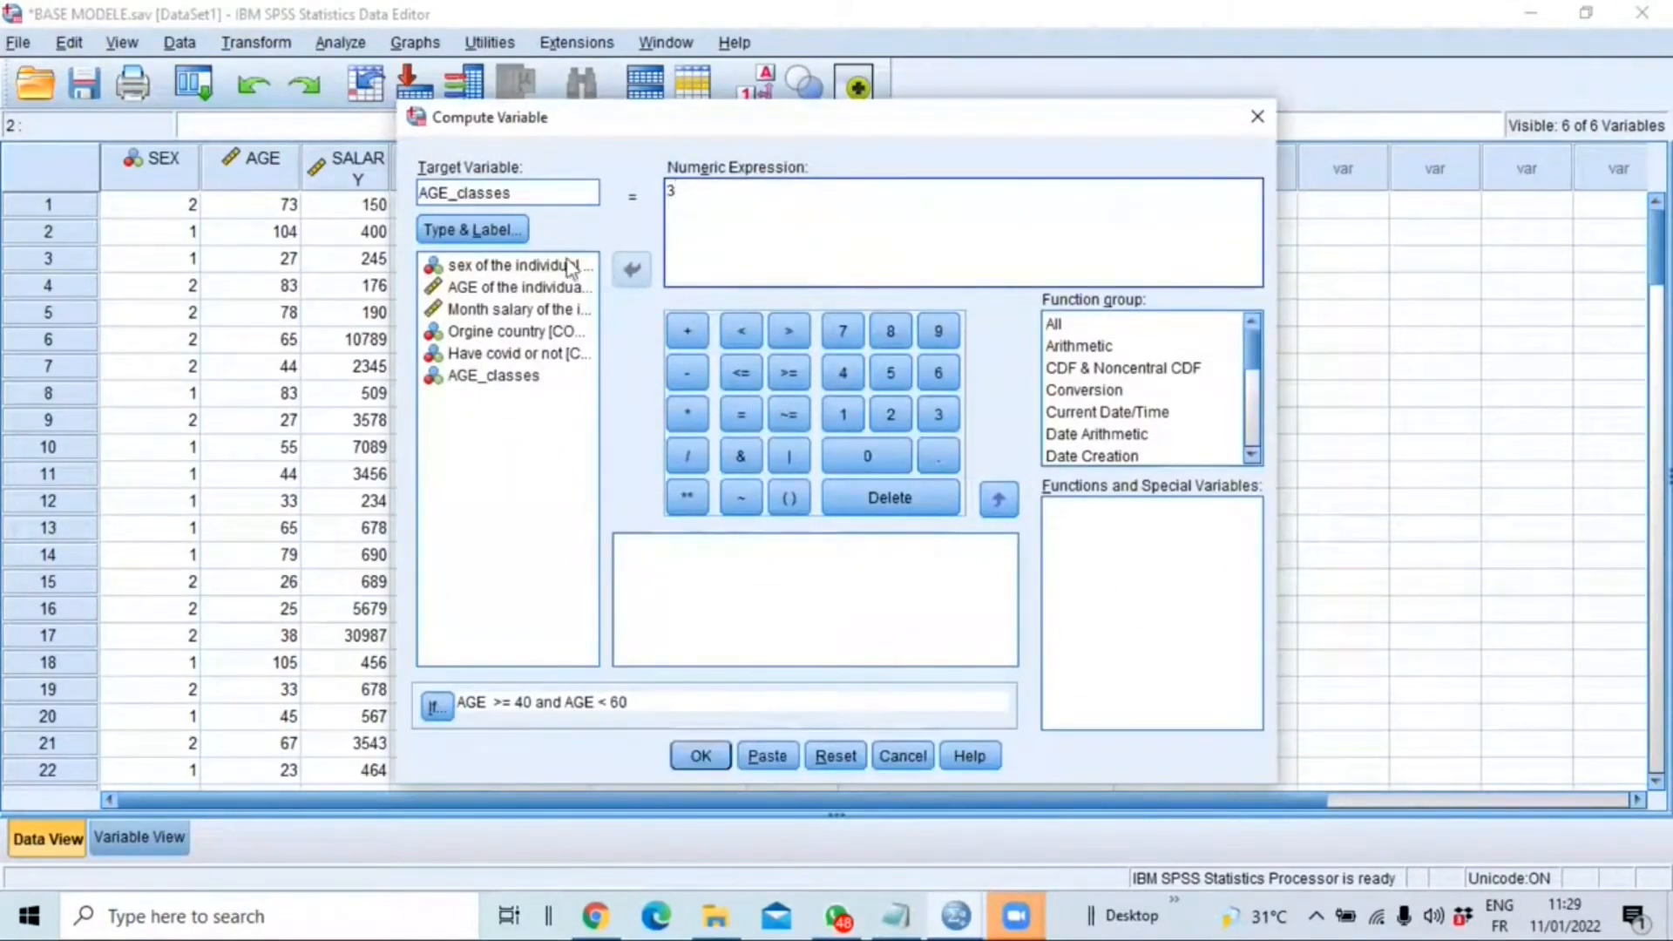
Change the case selection condition to AGE >= 60 and run the computation for the third age class, accepting the change to the existing variable.
click(435, 706)
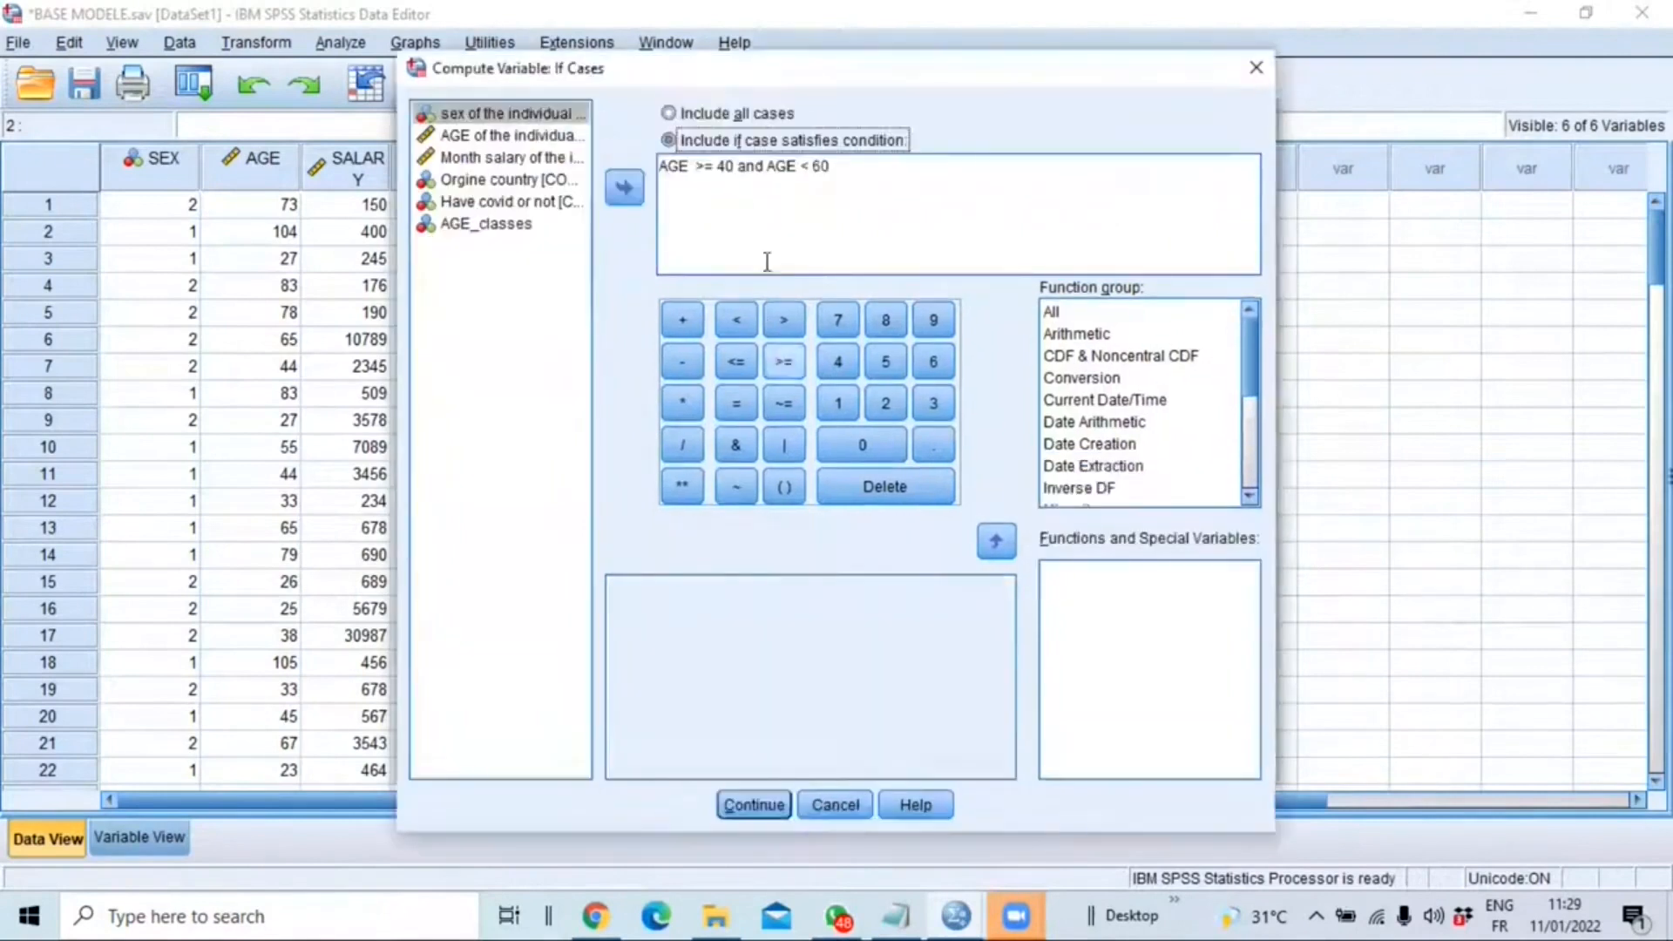
drag(830, 165, 716, 166)
click(933, 362)
click(862, 445)
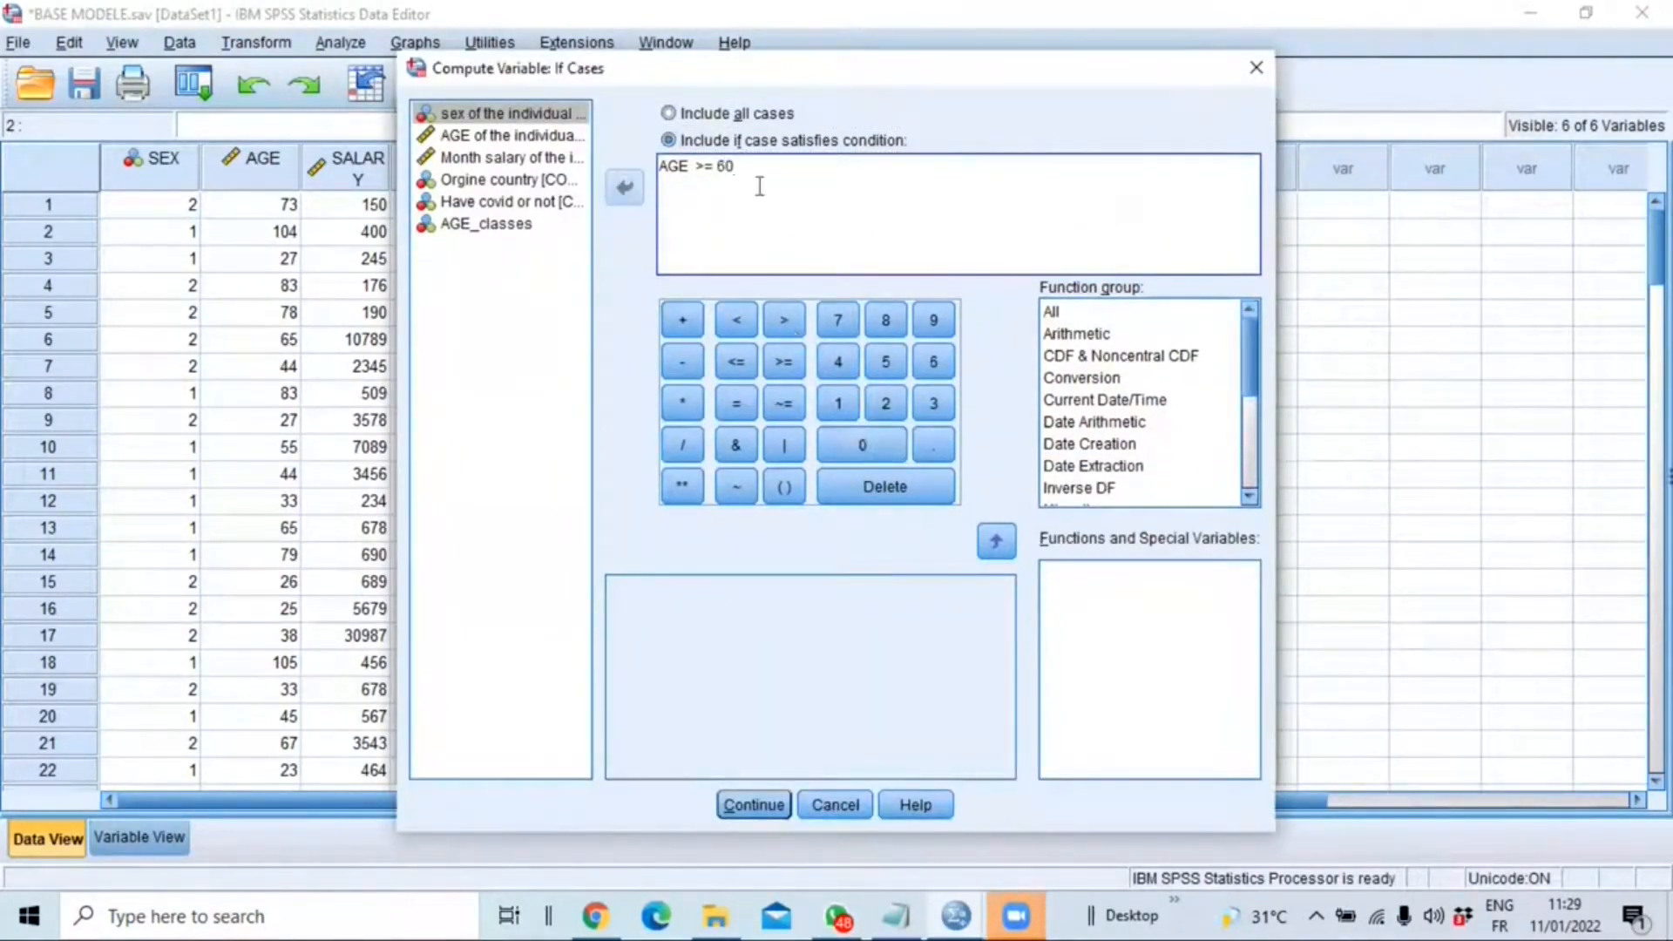
click(753, 804)
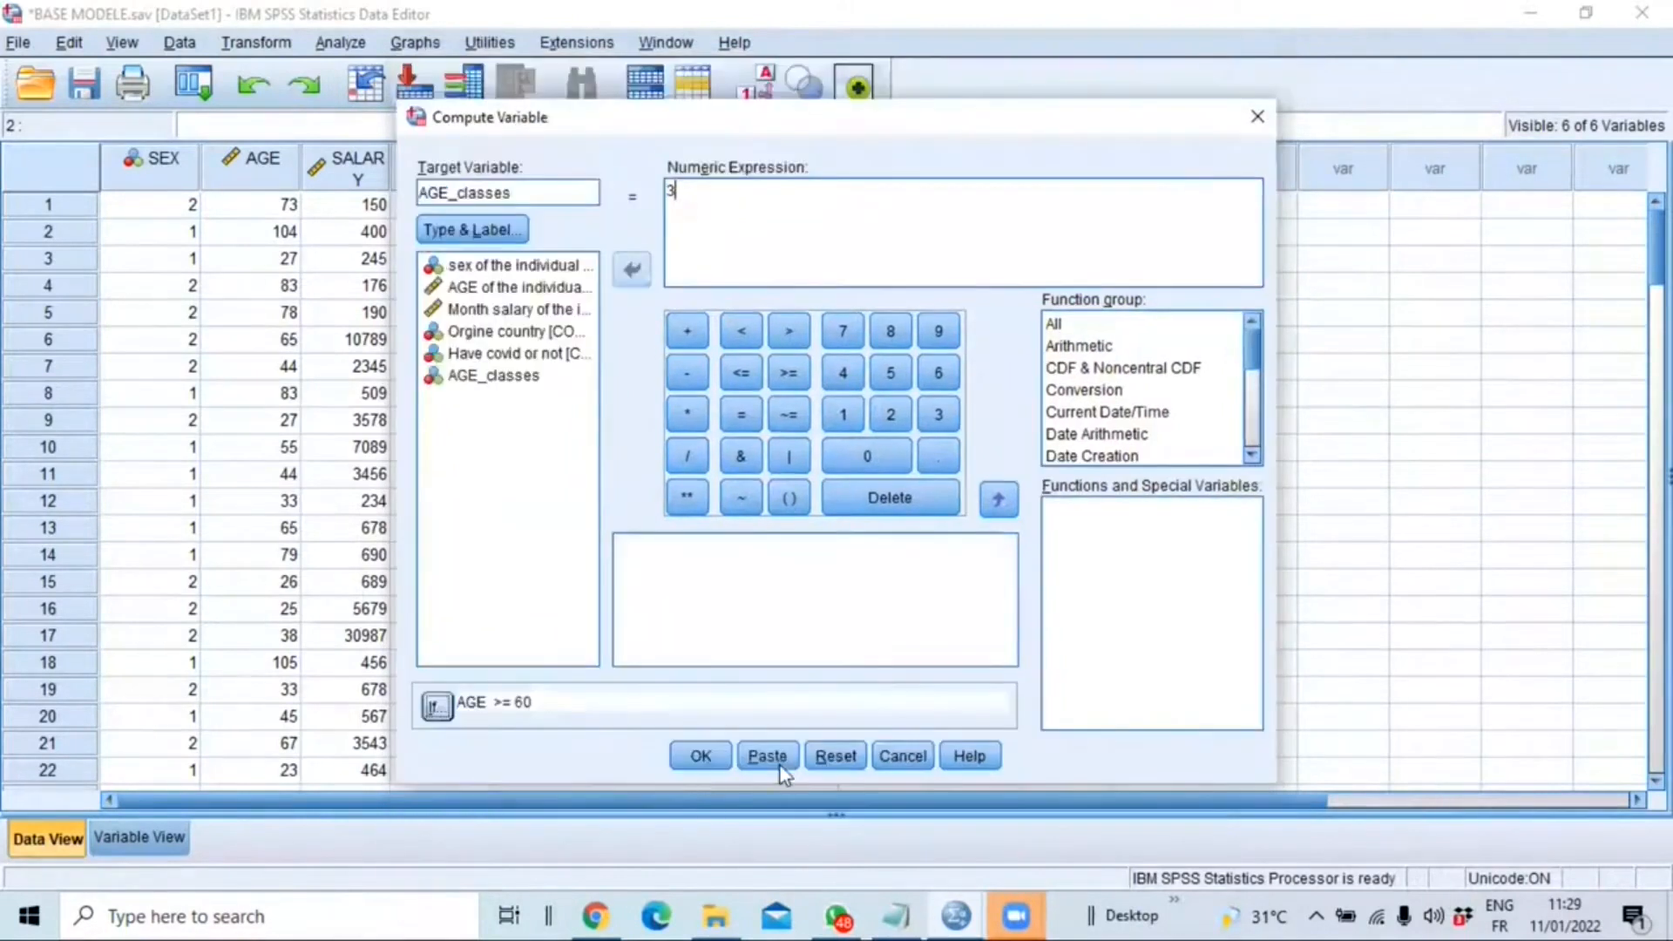
click(703, 756)
click(798, 490)
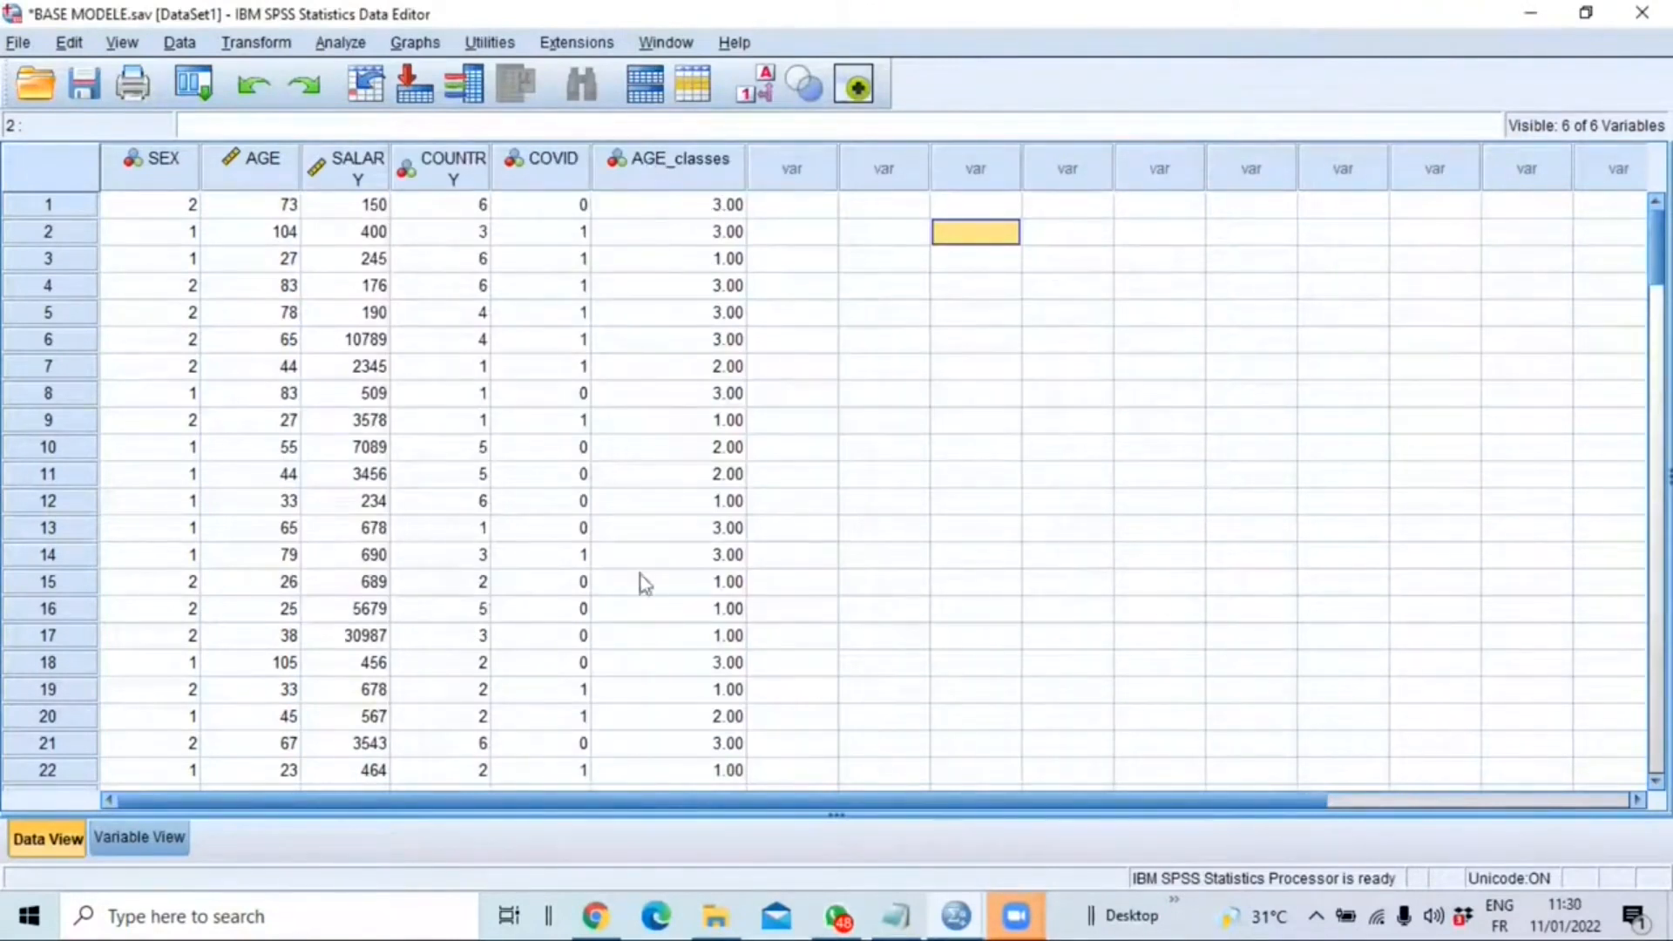
In the variable definitions, set AGE_classes to 0 decimals and width 1, and label it "Age classes".
click(149, 854)
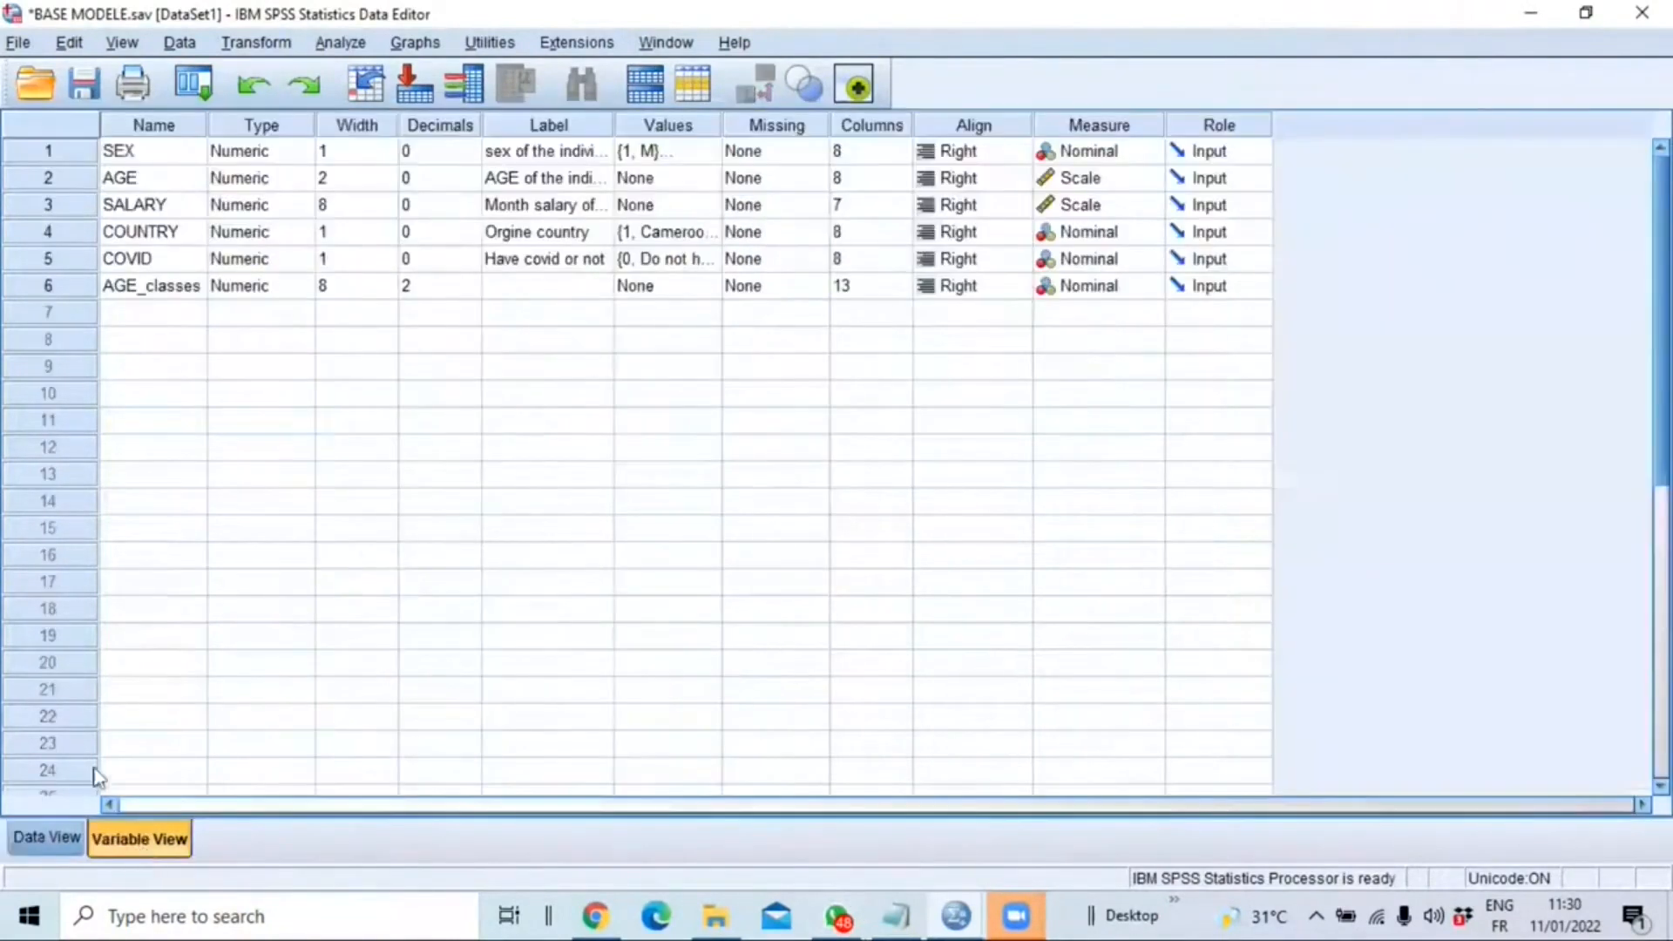
click(164, 290)
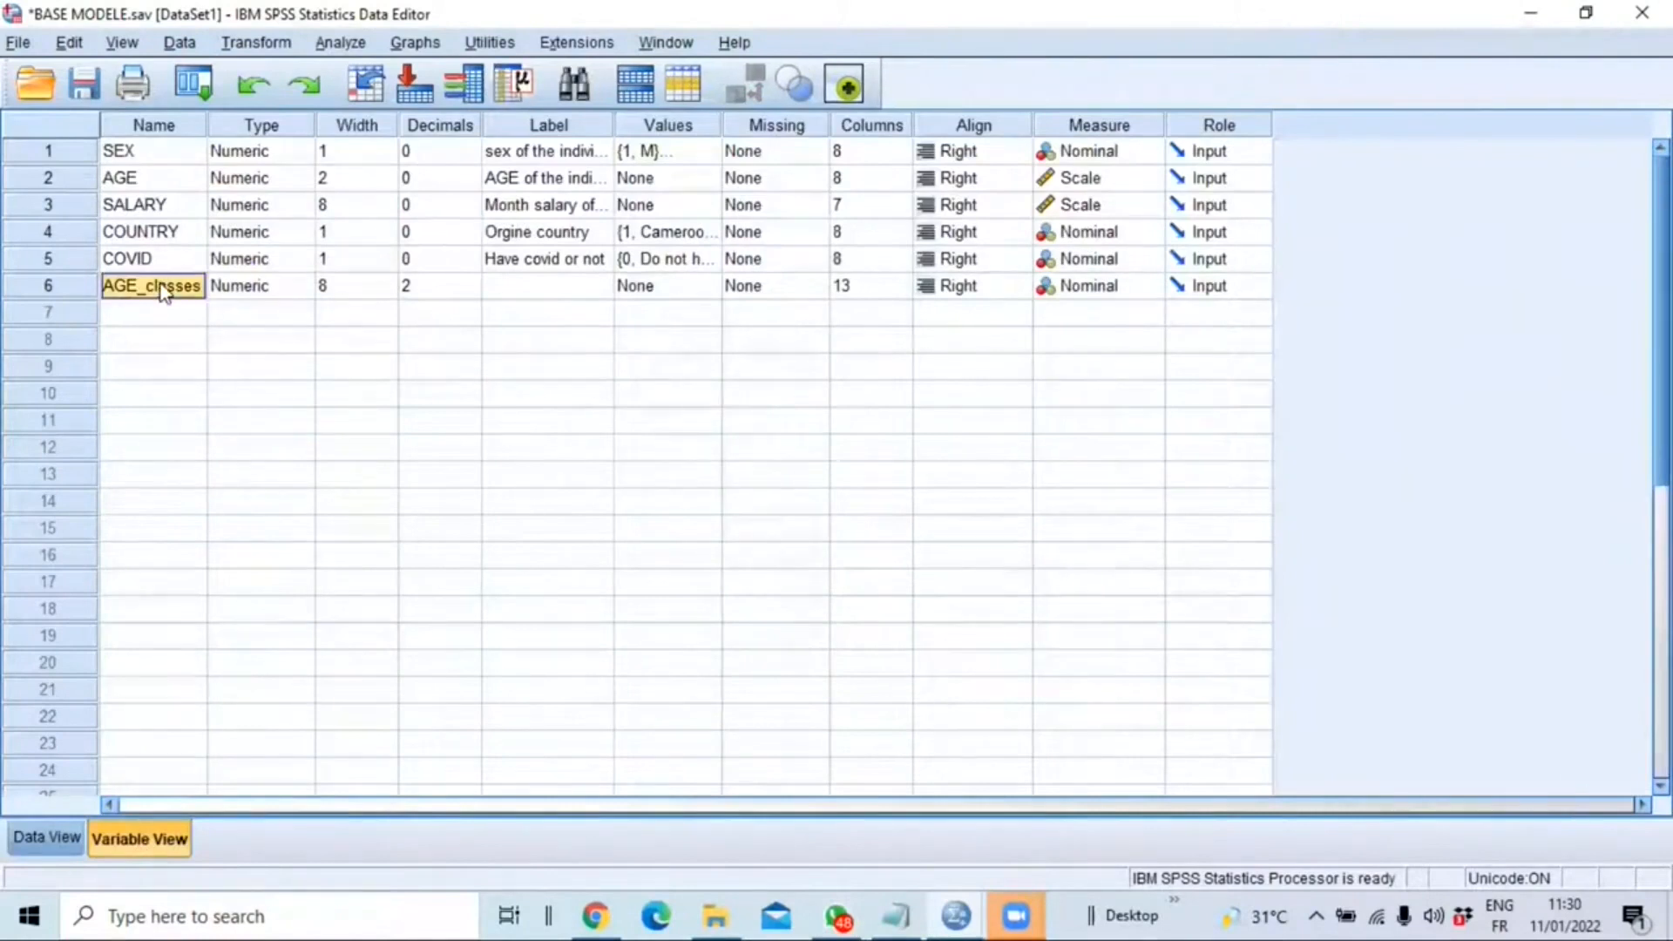
click(471, 295)
click(472, 296)
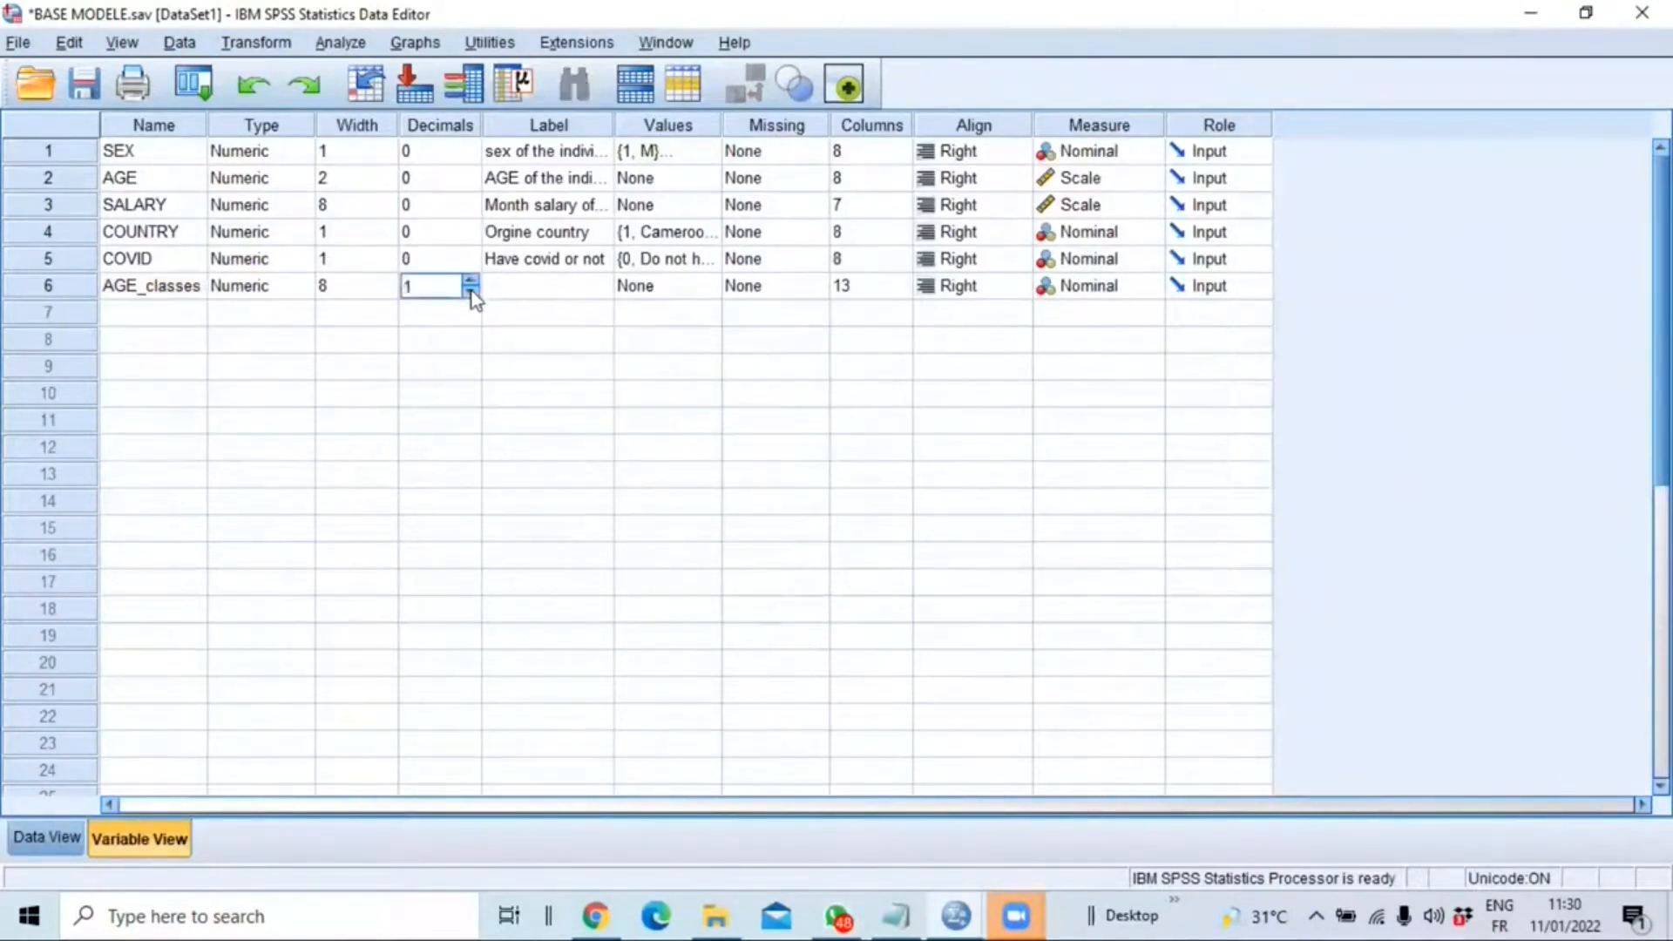
click(393, 295)
click(393, 295)
click(526, 286)
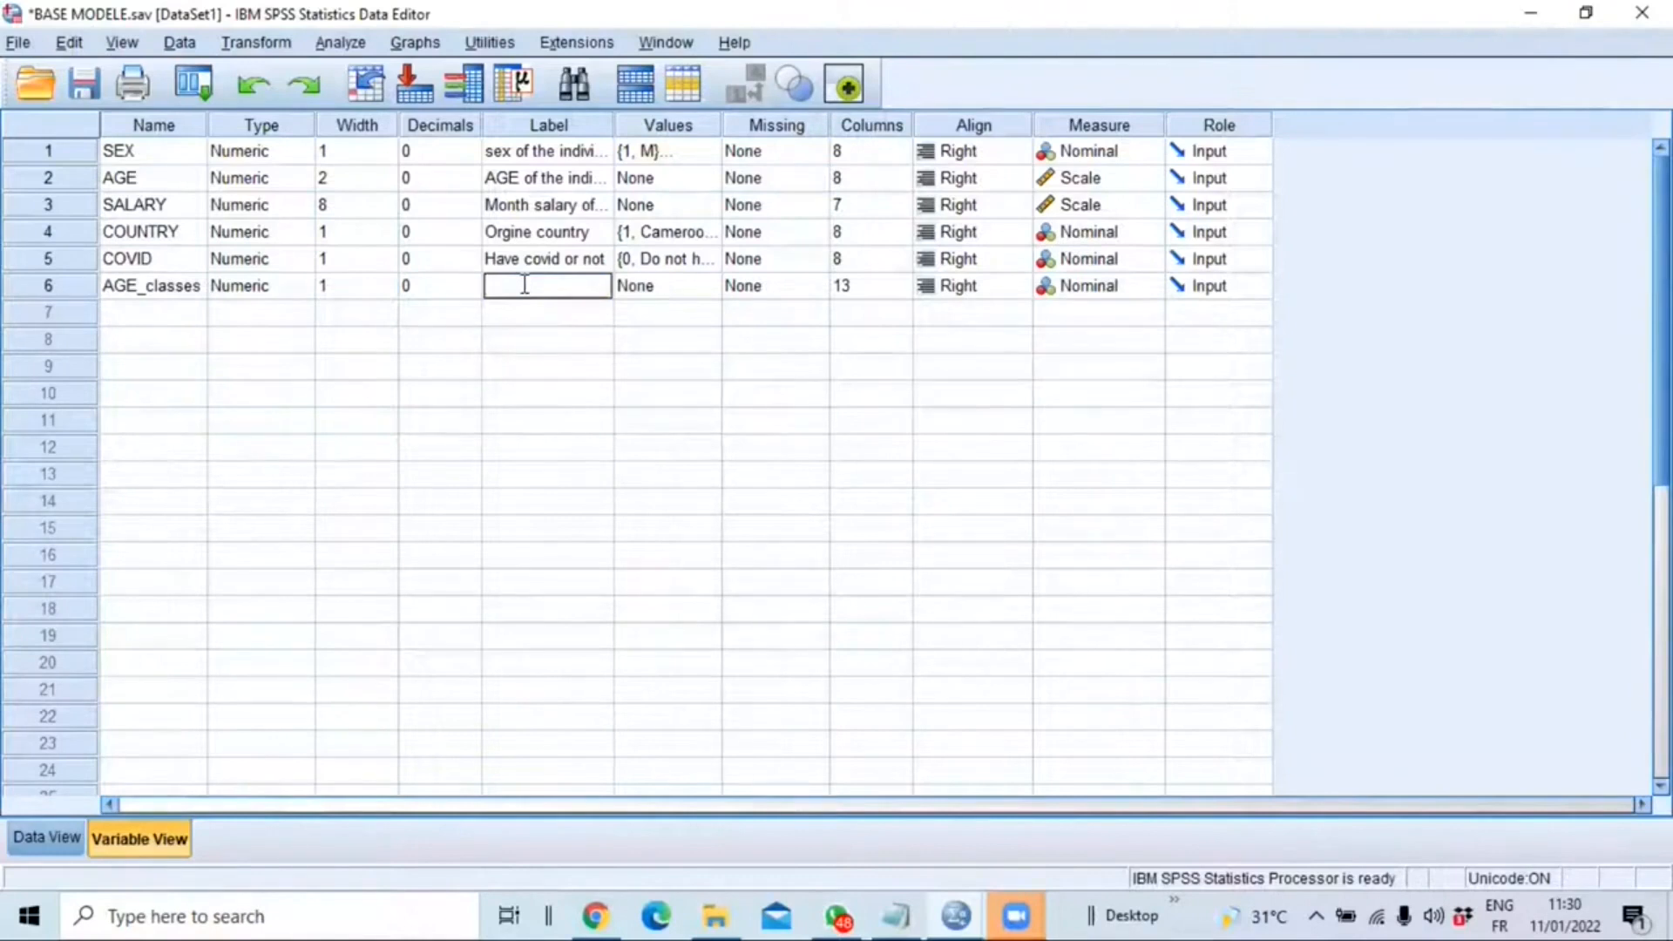
text(Age classes)
key(Return)
Open the value labels of AGE_classes and add the label "less than 40" for value 1.
click(716, 293)
click(713, 288)
text(1)
click(660, 393)
text(less than 40)
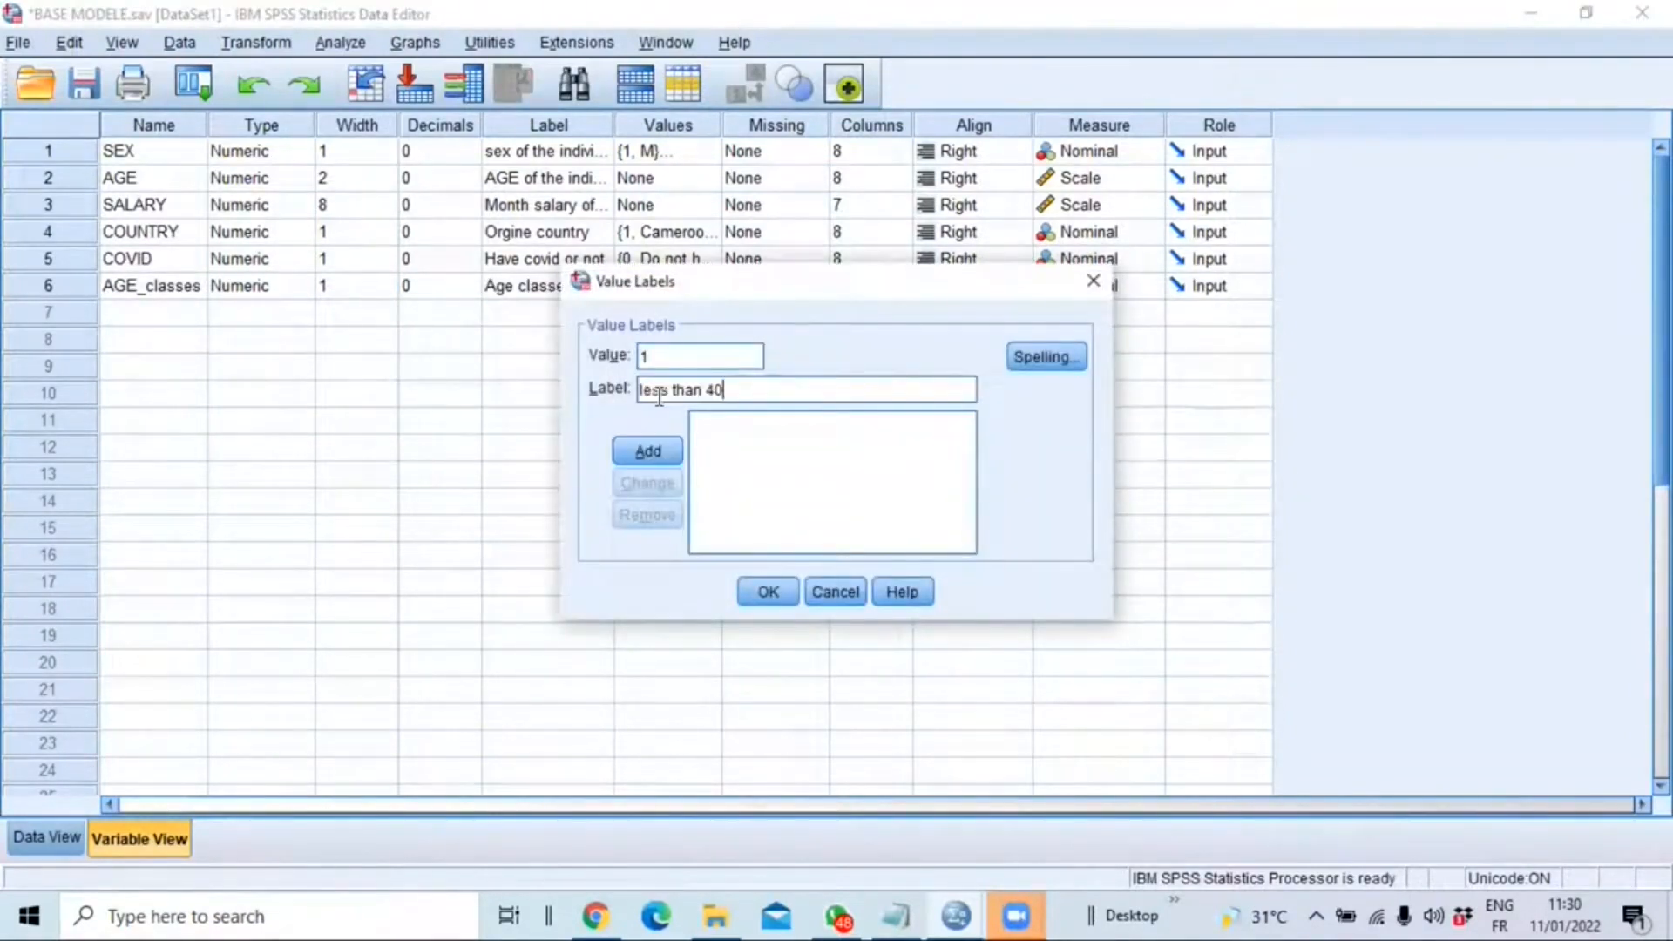
click(649, 453)
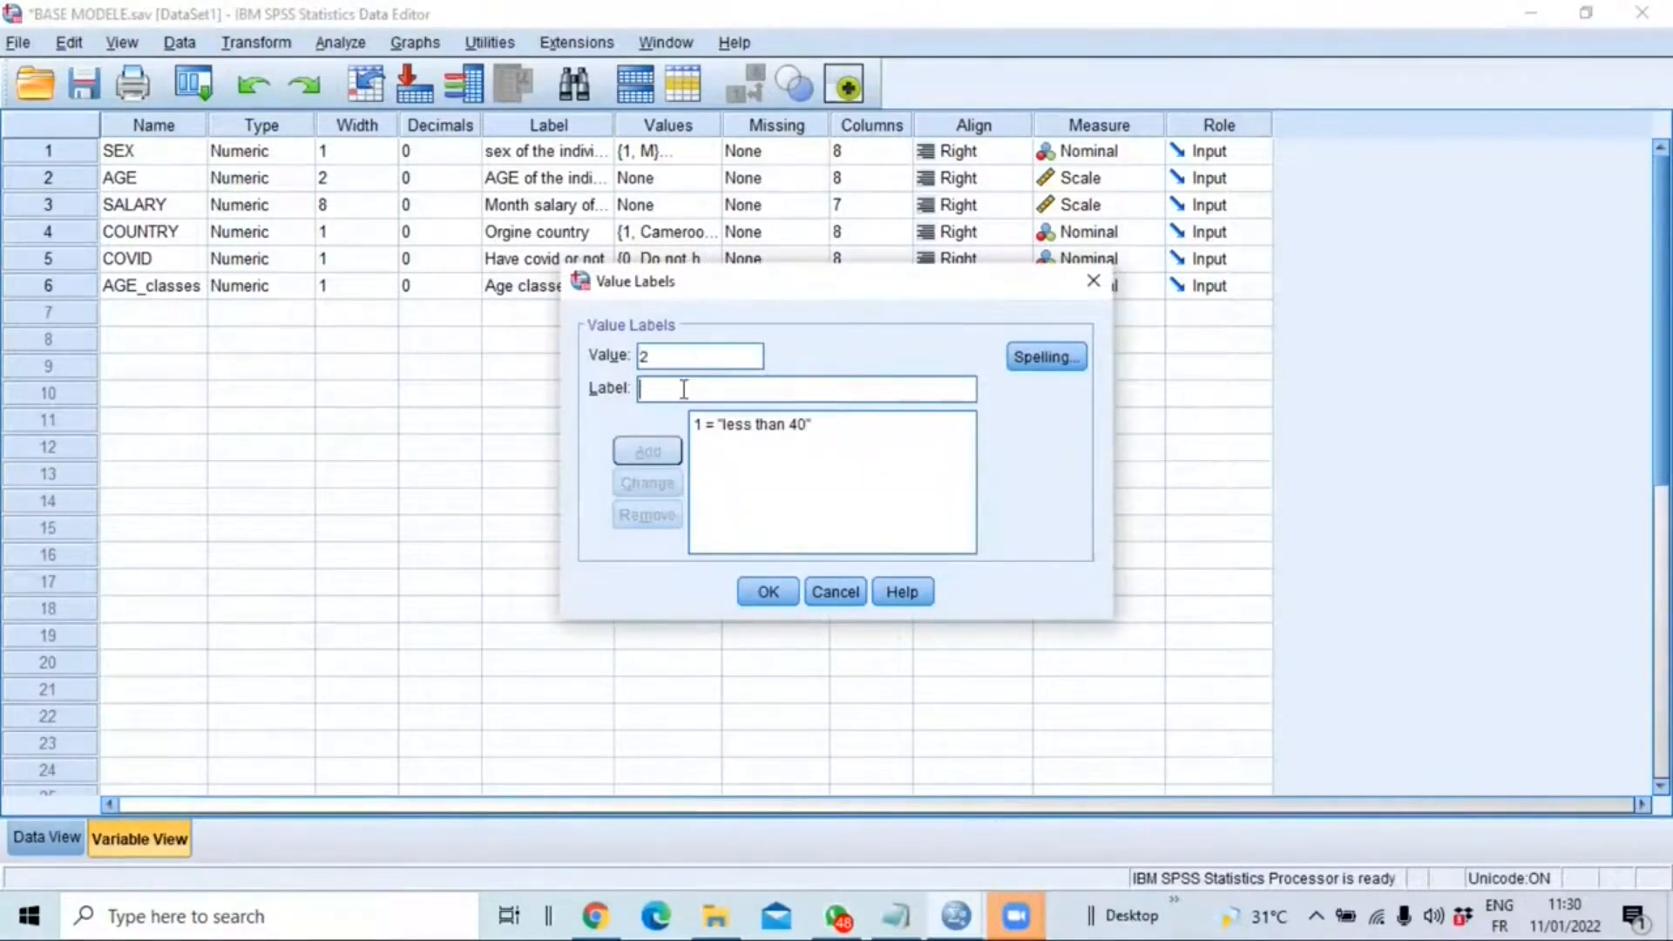
Add the value label "Betwin '40 to 59" for value 2 of AGE_classes.
click(684, 390)
text(Betwin '40 to 59)
click(648, 452)
Add the value label "More than 60" for value 3 and apply the value labels to AGE_classes.
text(3)
click(675, 389)
text(MOR)
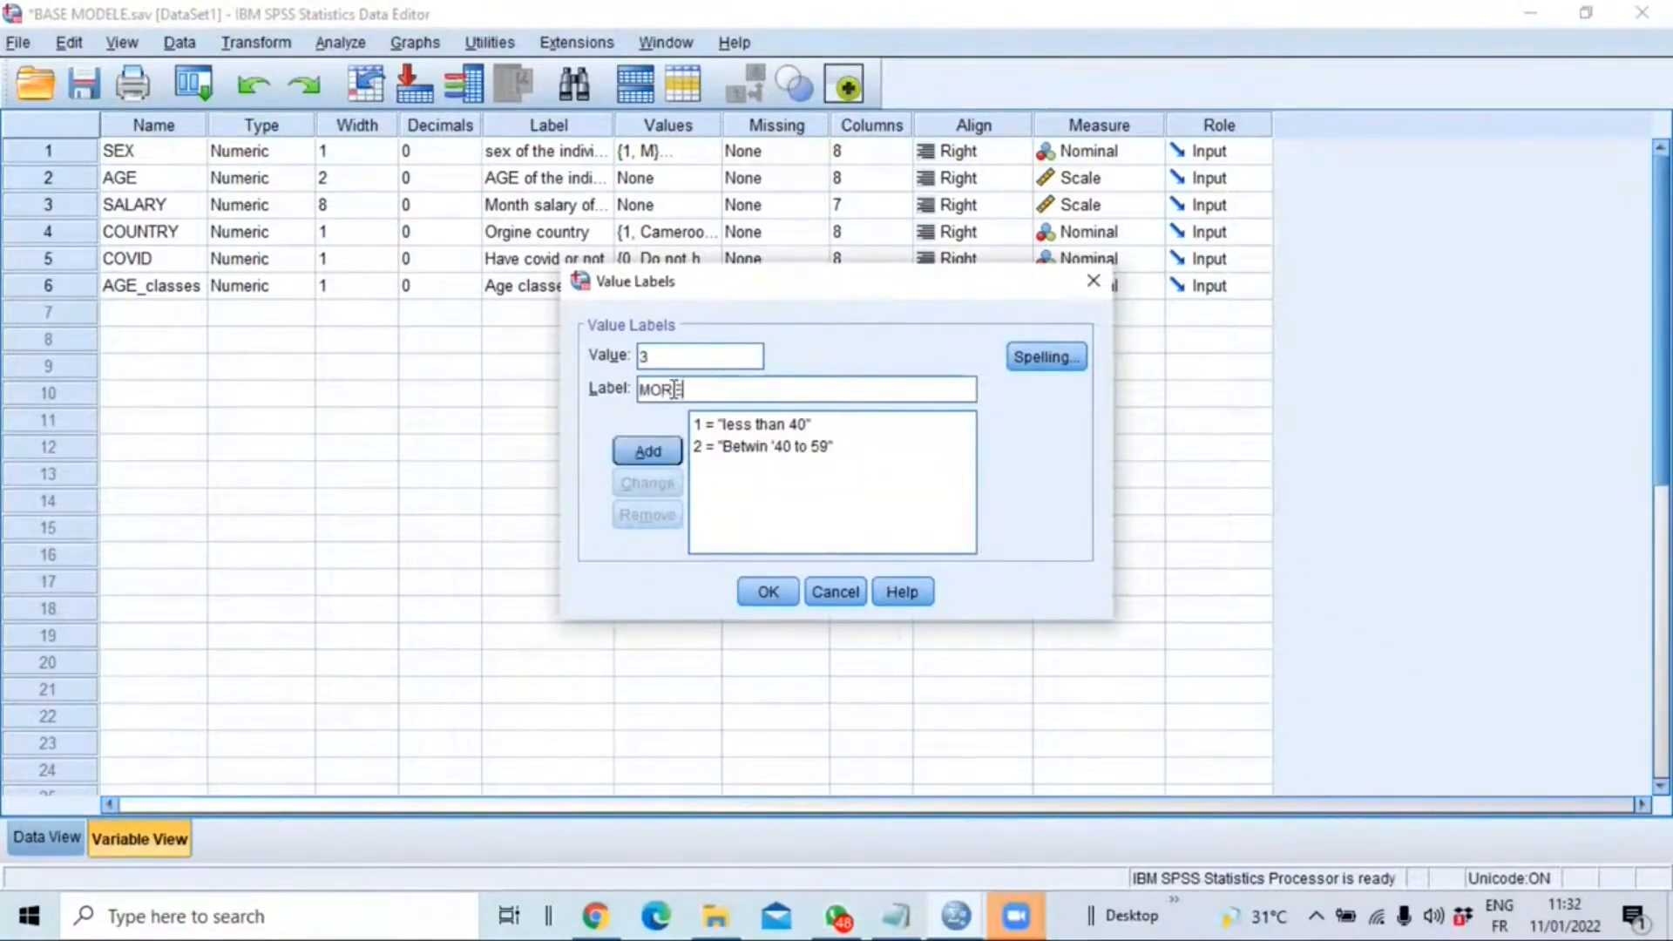
text(e than 60)
click(647, 452)
click(767, 592)
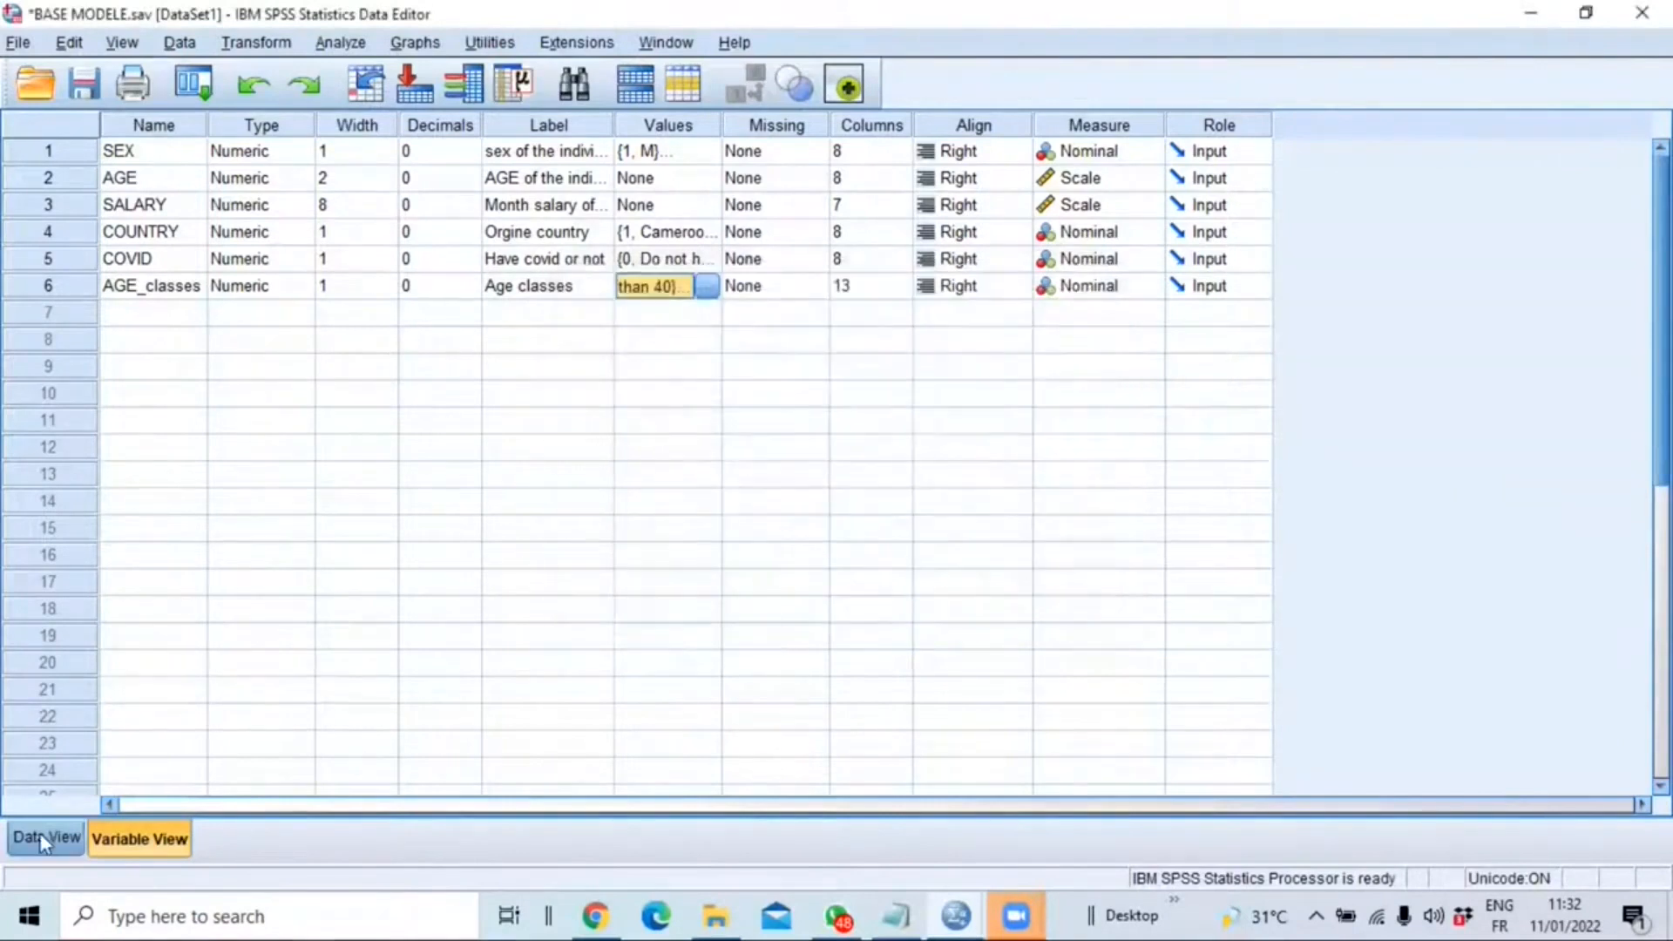
Return to the data and run Frequencies on Age classes, then maximize the output window and select the Age classes table.
click(42, 838)
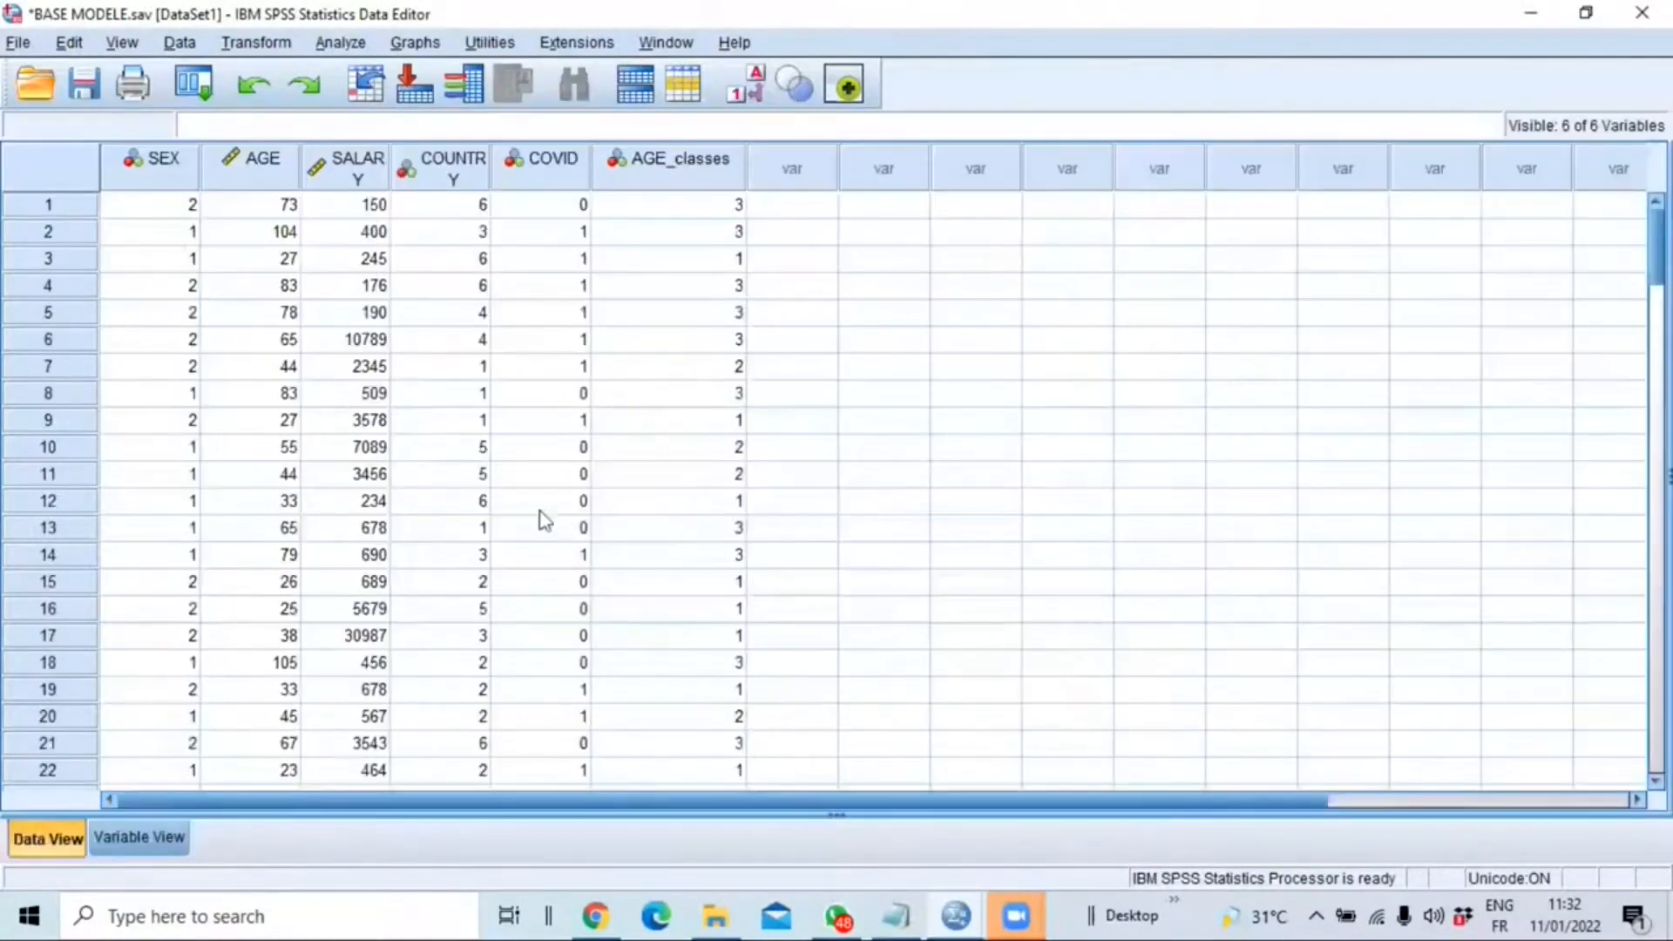
click(343, 43)
mouse_move(380, 105)
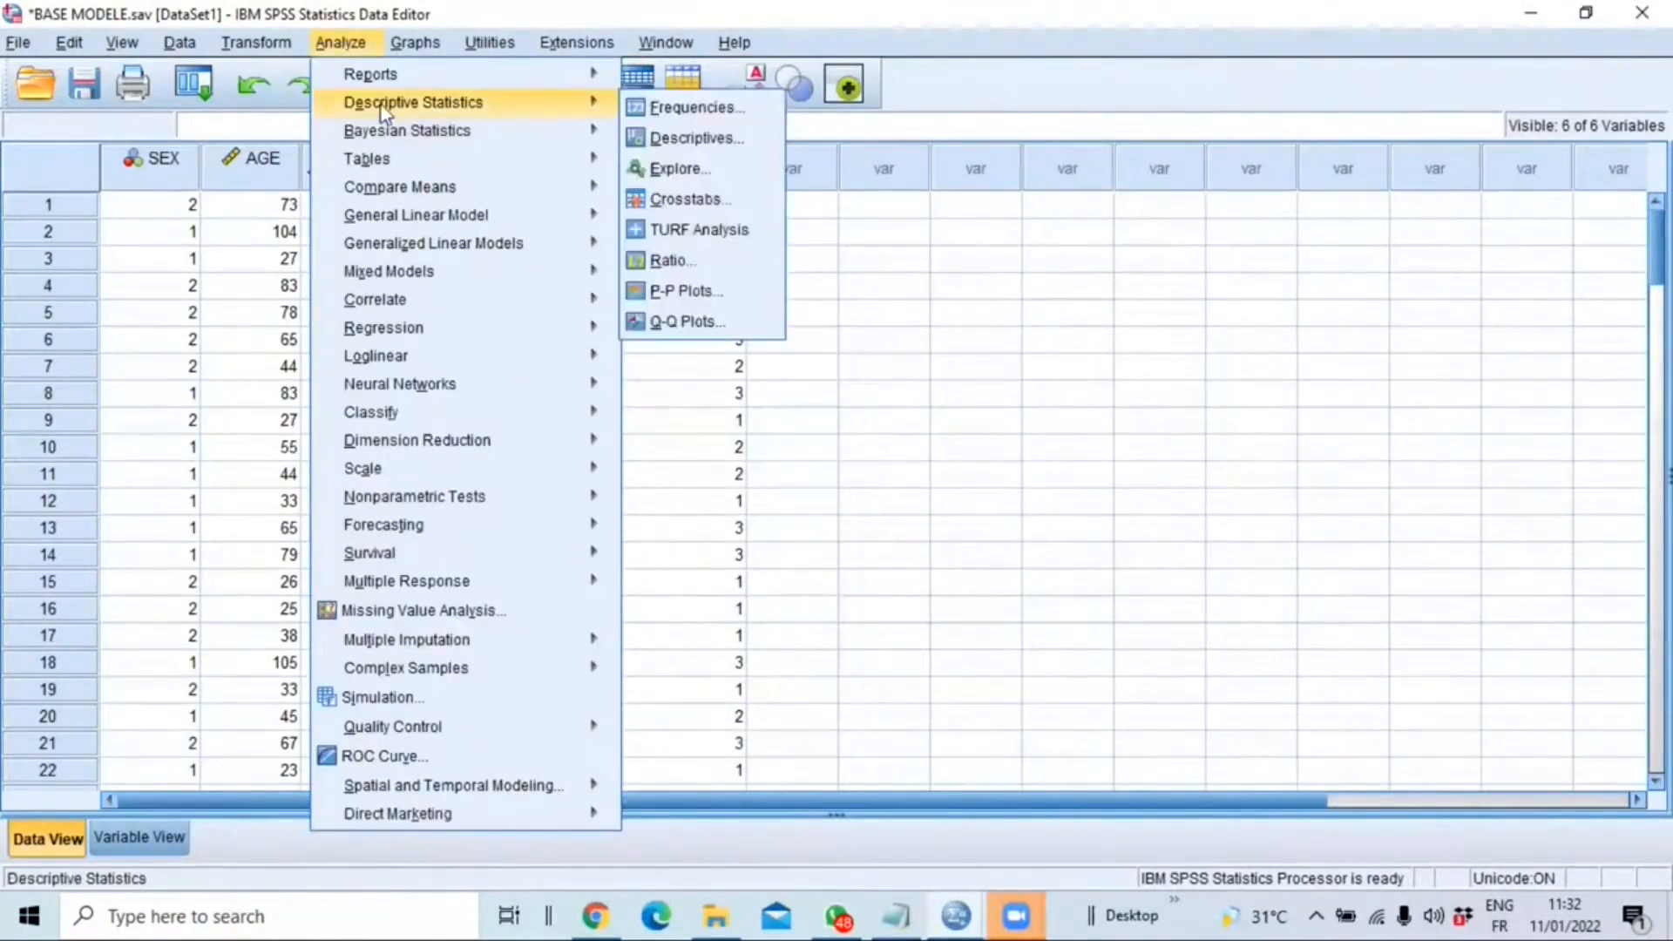
click(687, 107)
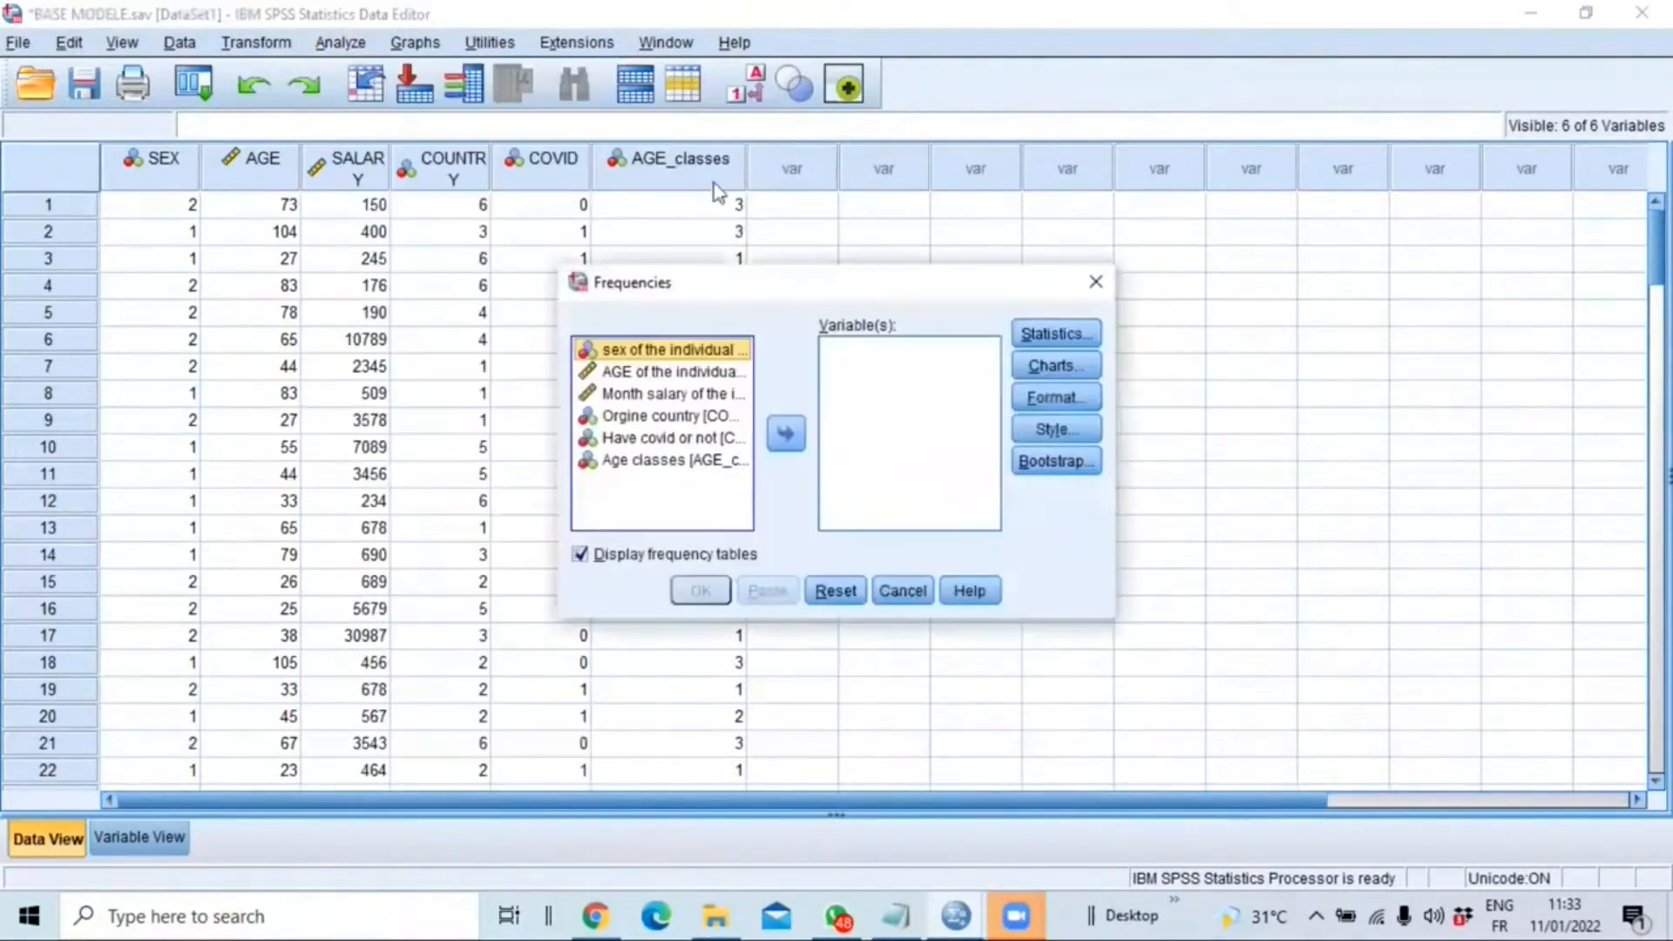
click(633, 464)
click(785, 434)
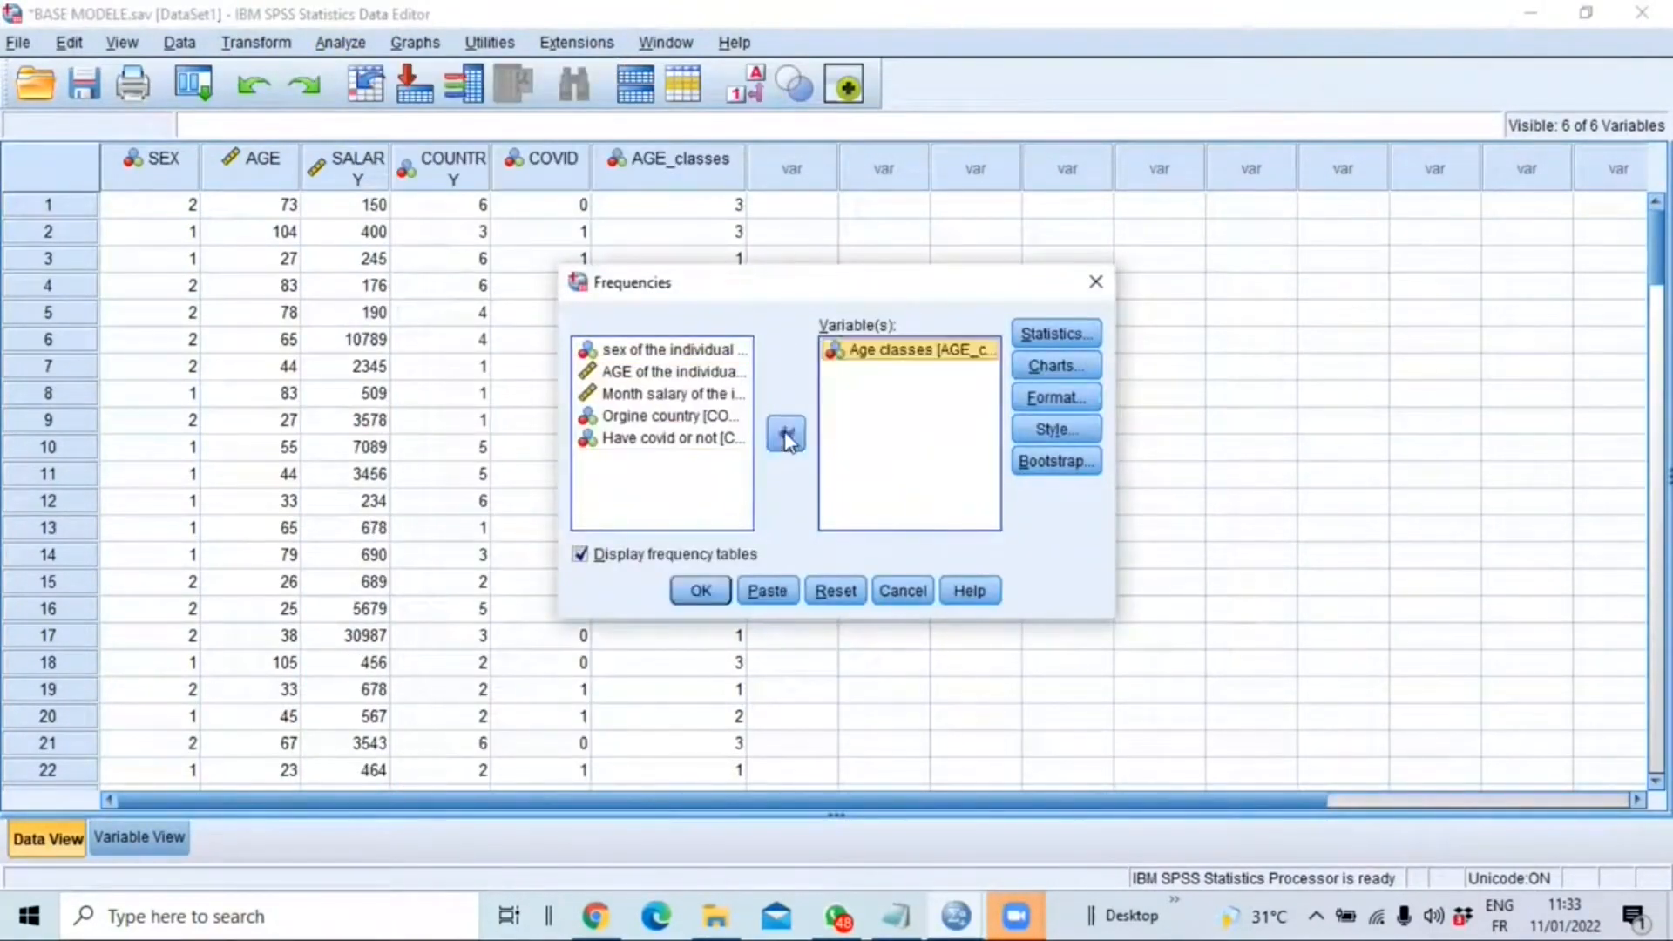
click(701, 591)
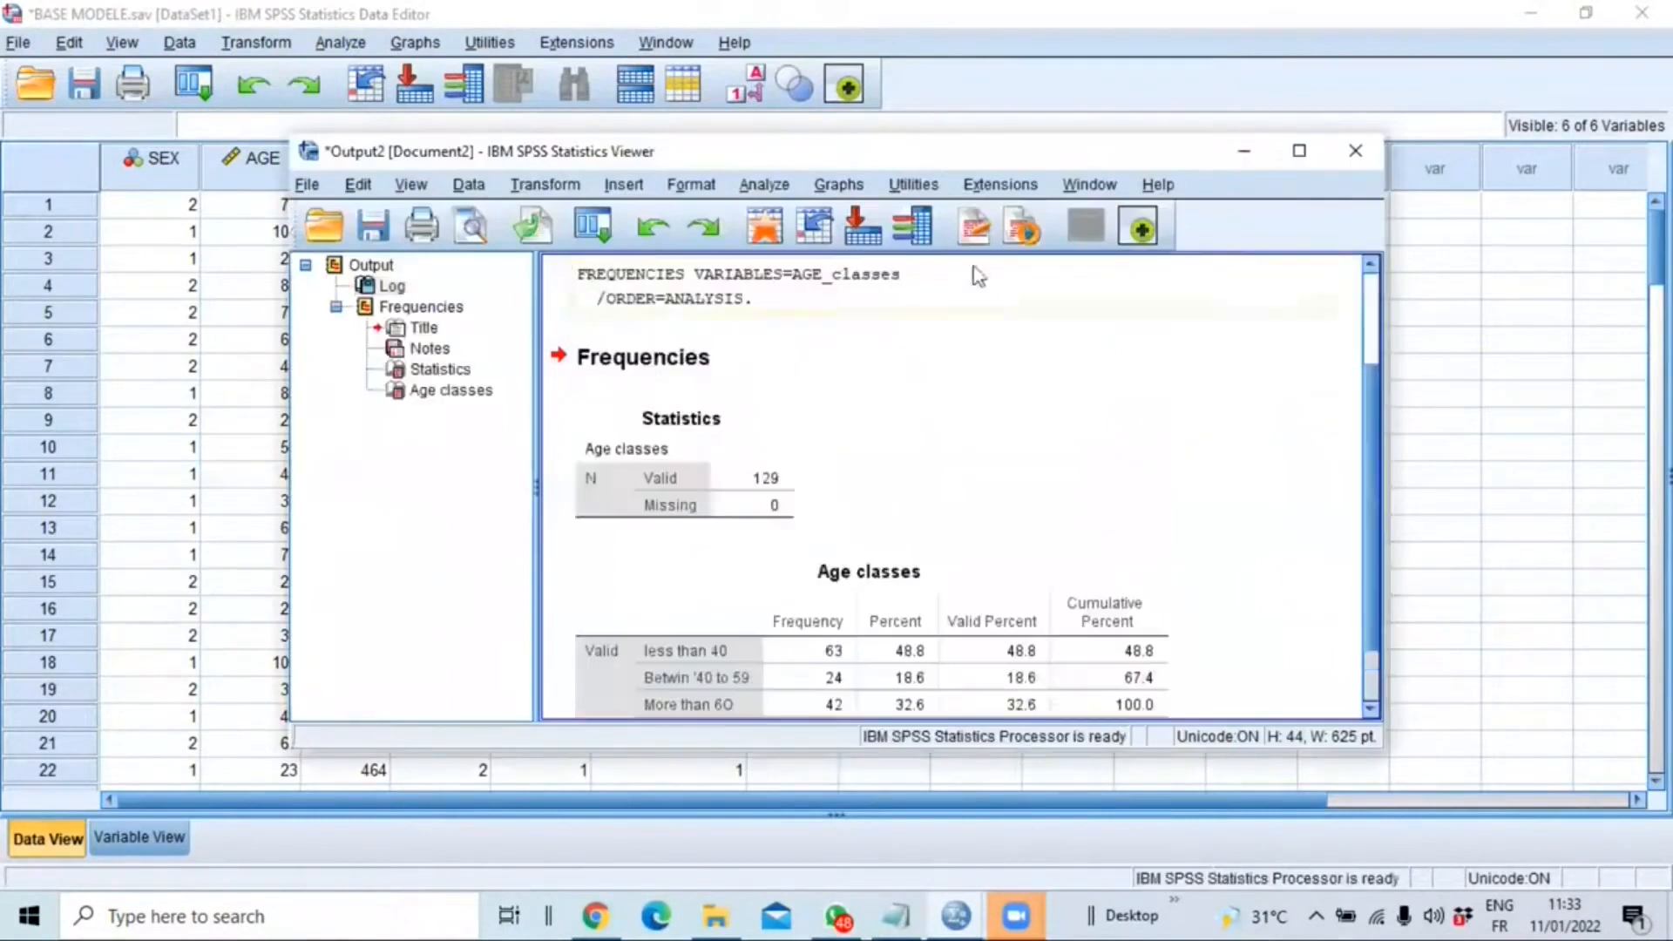
click(1299, 151)
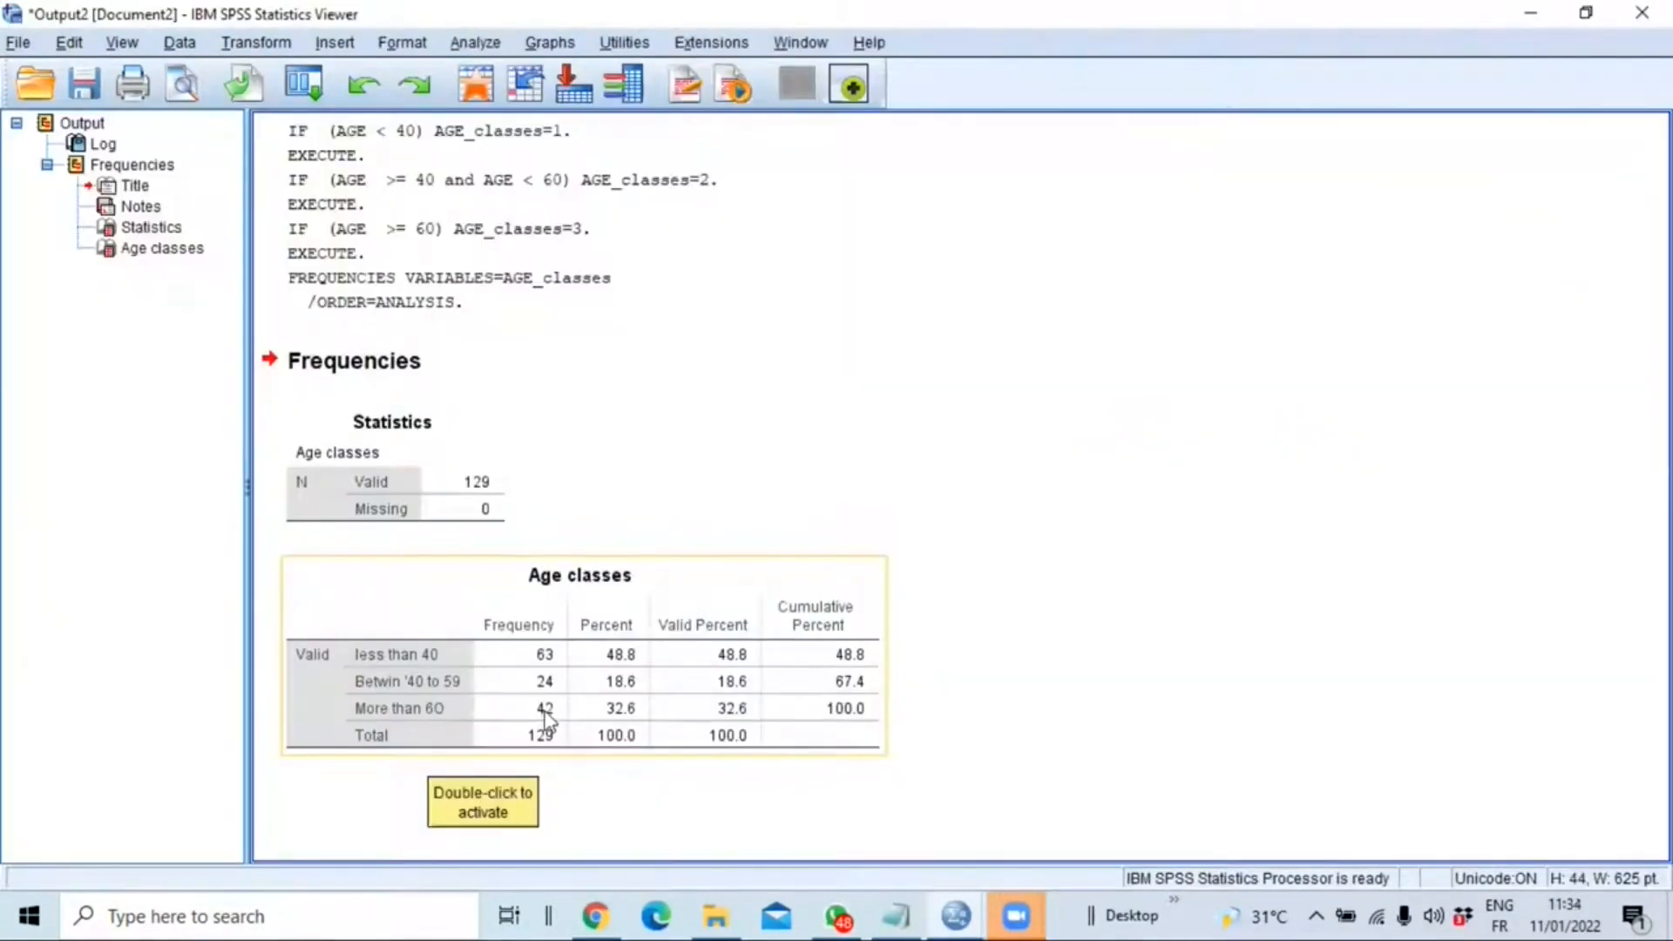
click(621, 659)
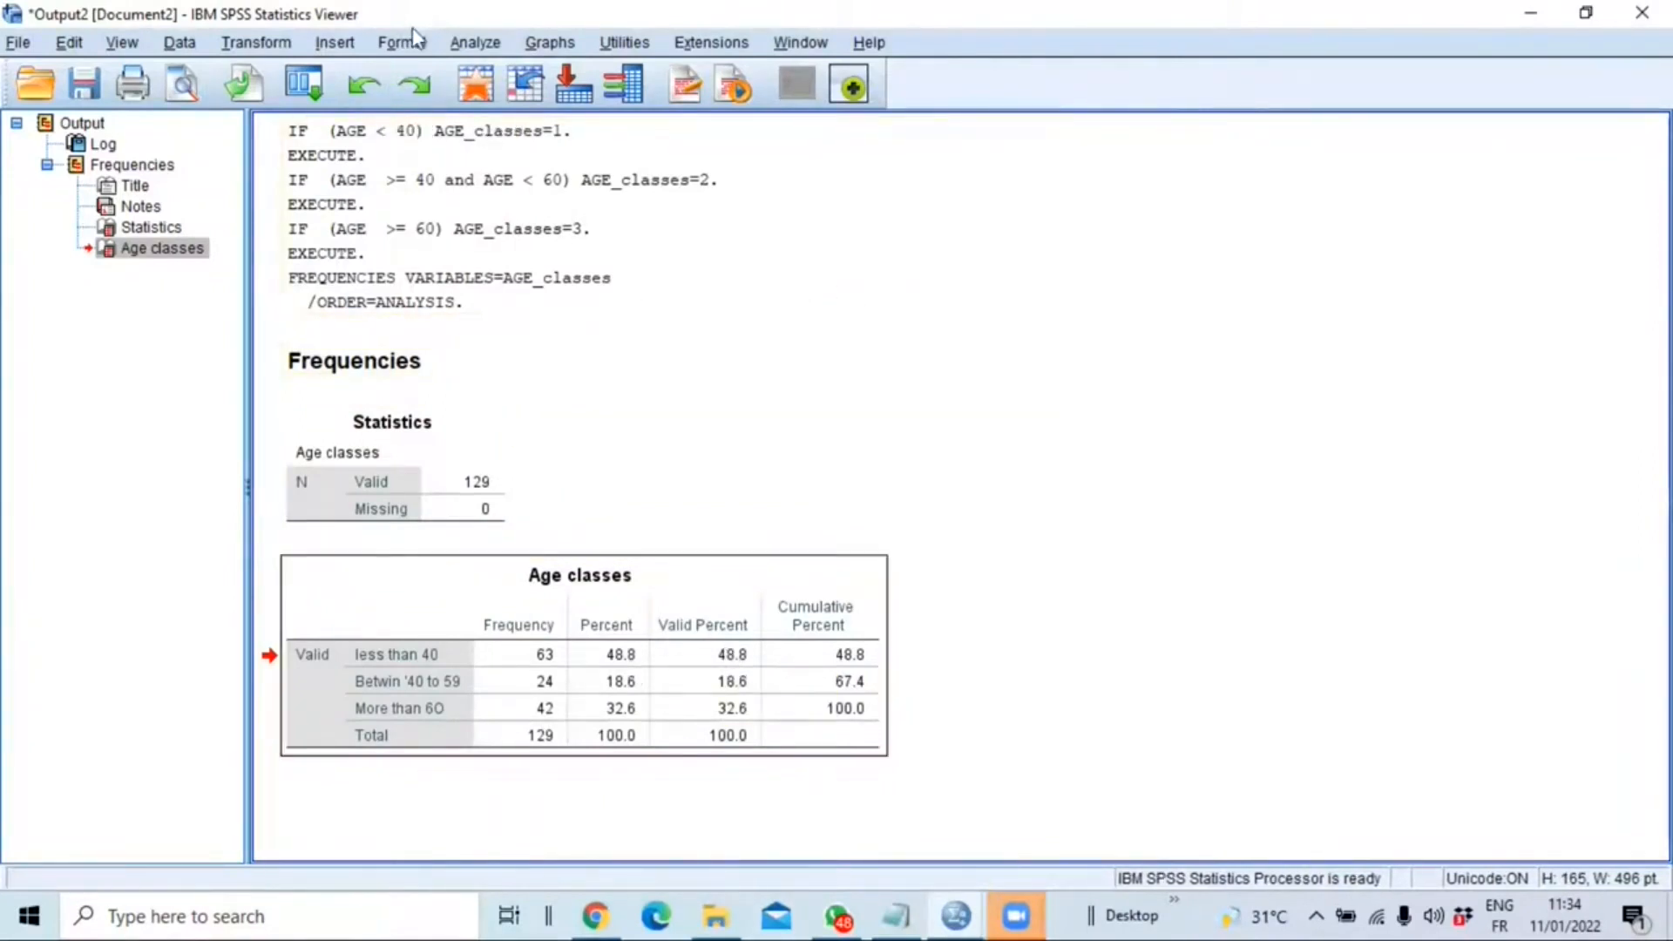
Run a Crosstabs analysis with Age classes as the row variable and Have covid or not as the column variable.
click(475, 44)
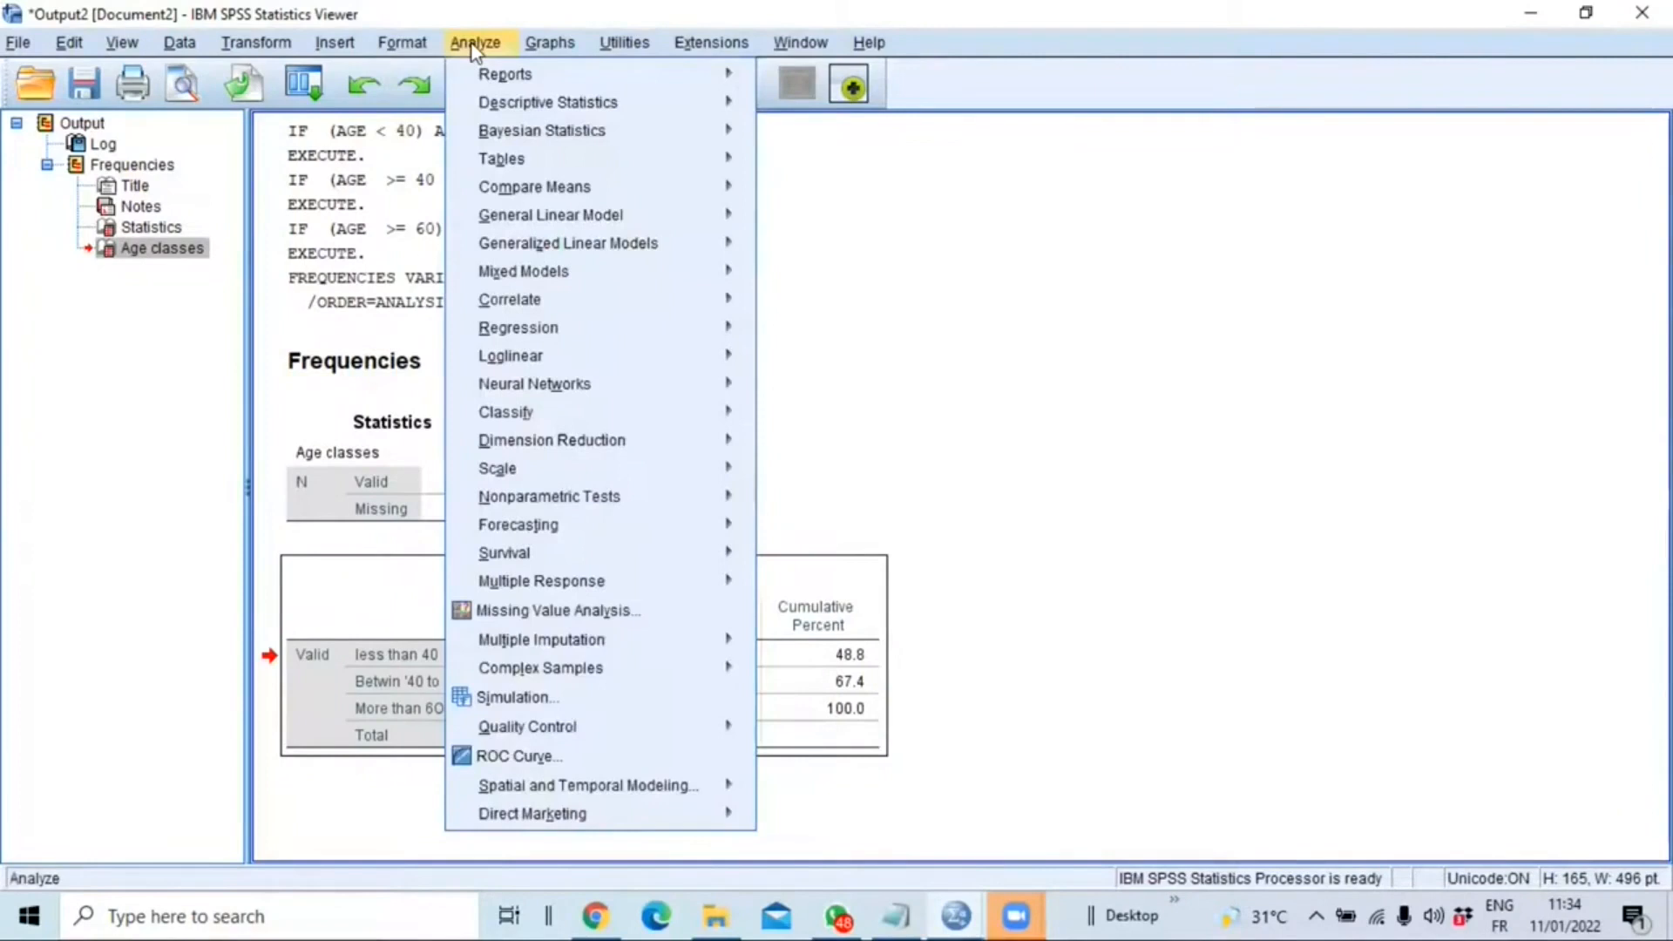
mouse_move(519, 105)
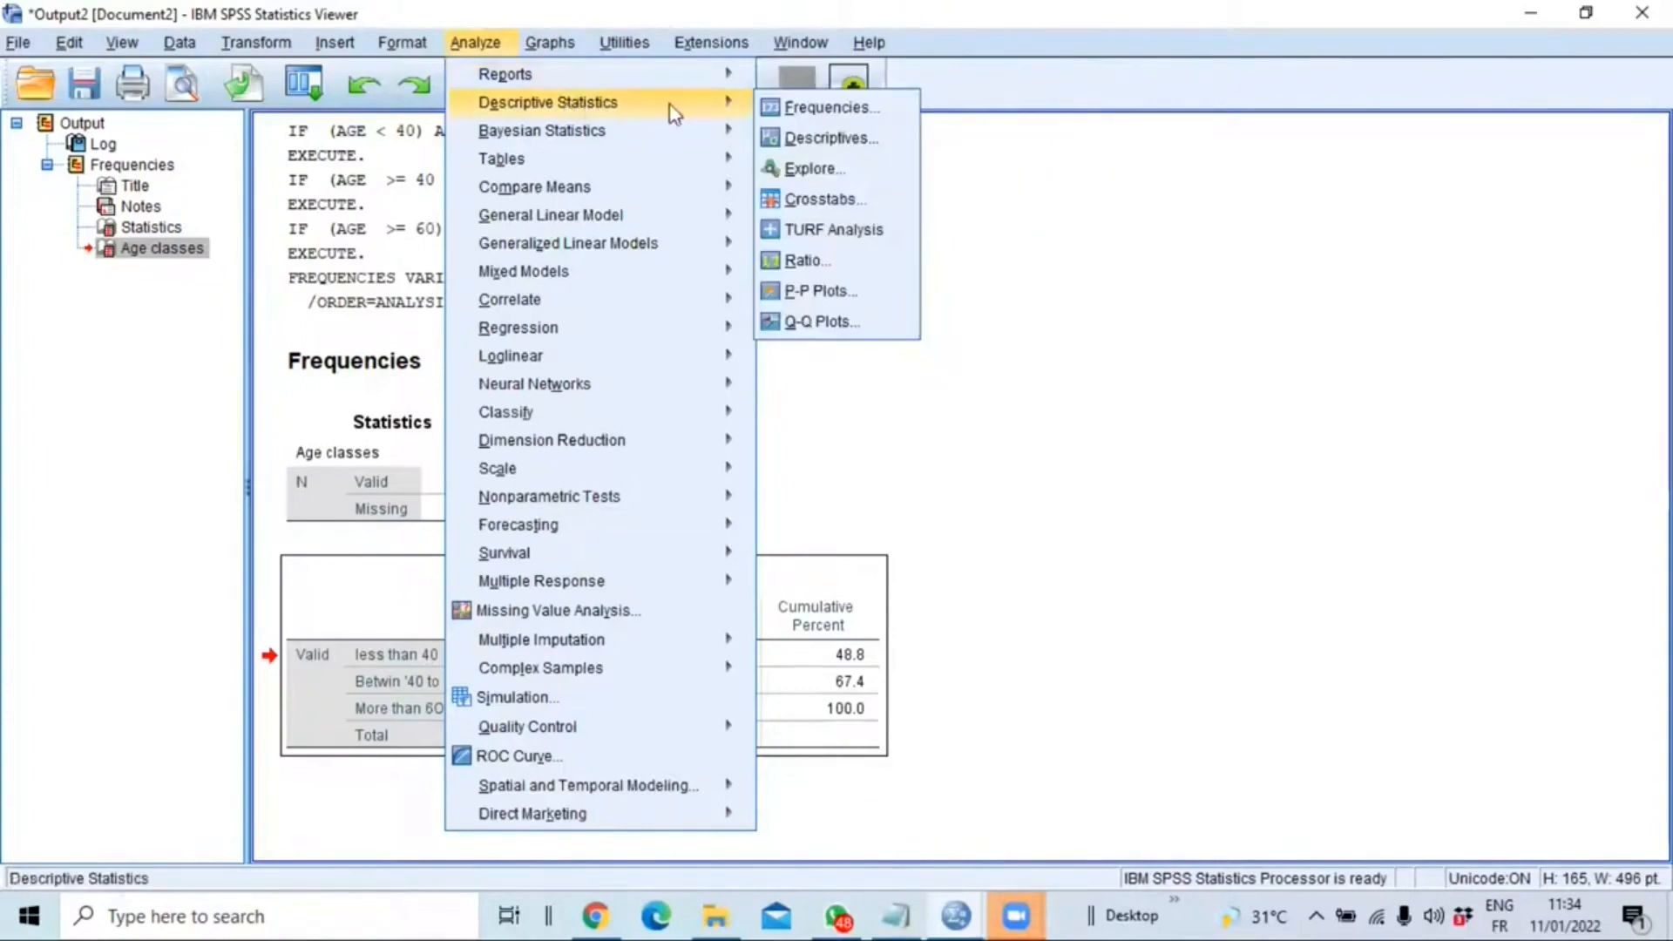
click(817, 202)
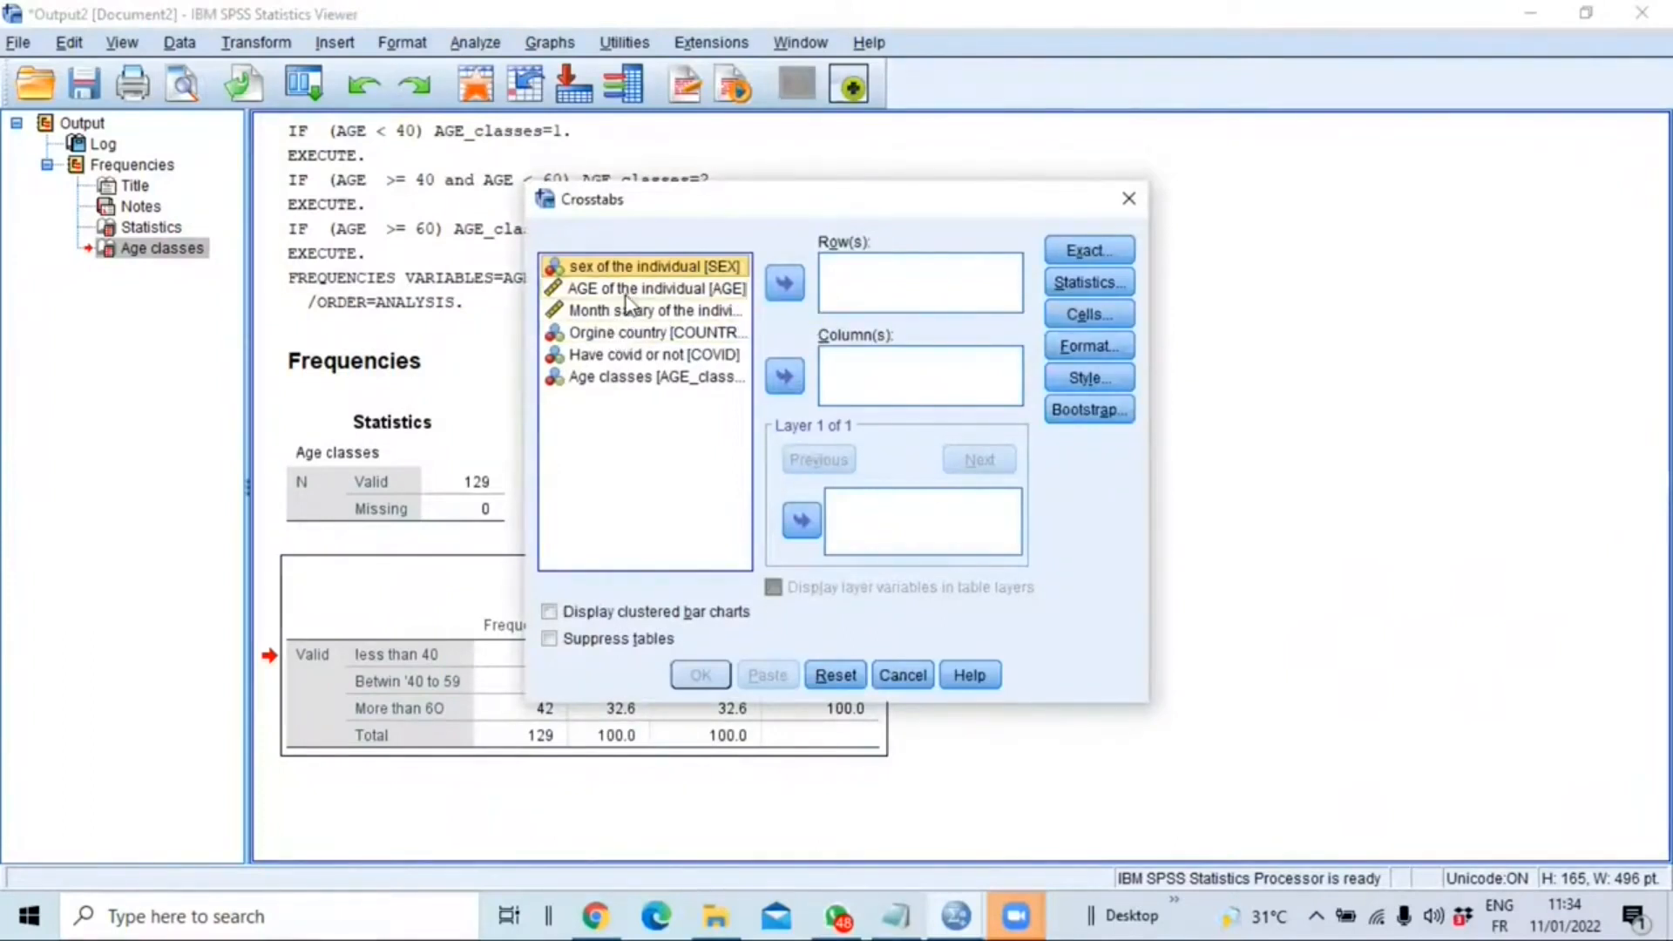
click(621, 378)
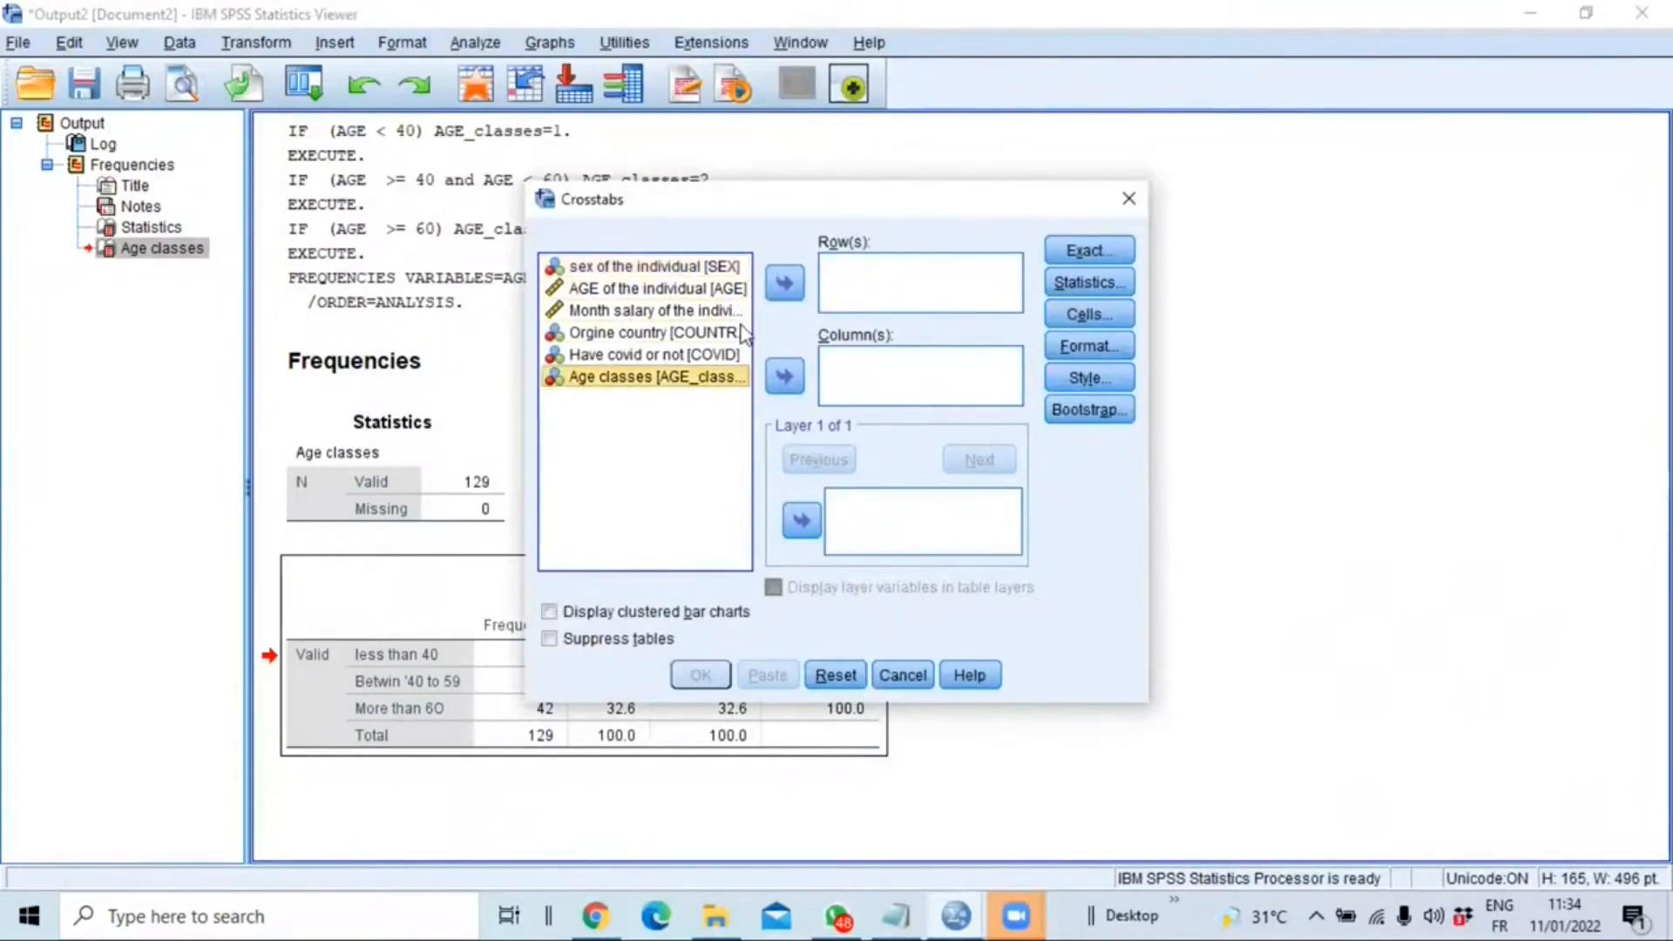
click(784, 282)
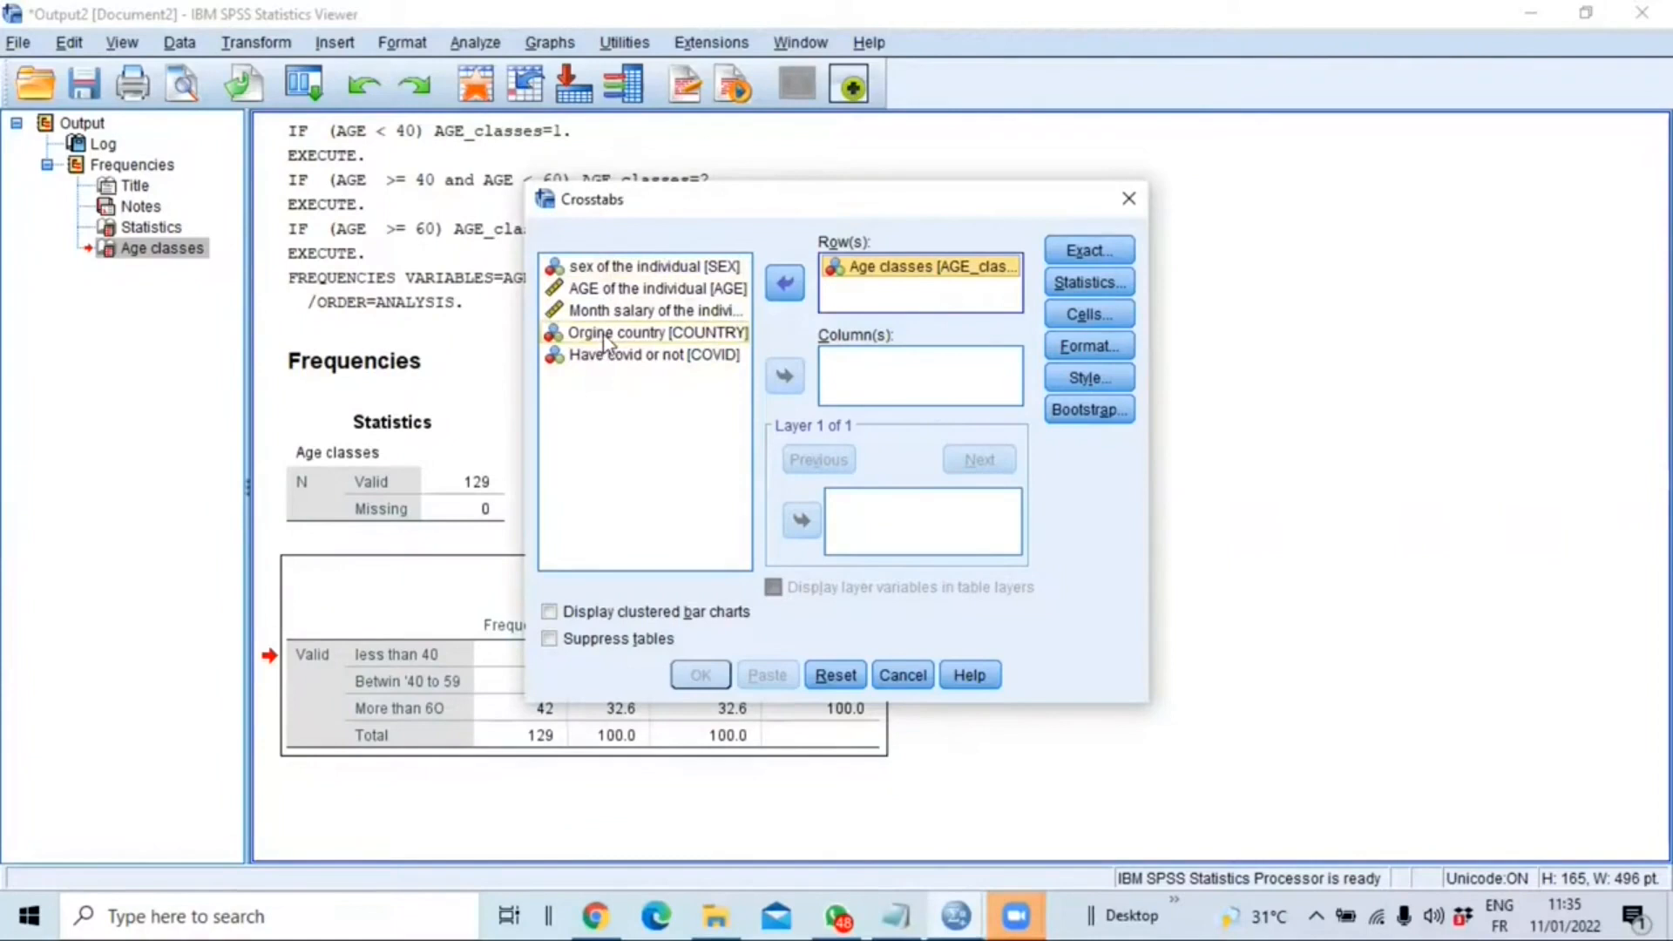
click(619, 358)
click(784, 376)
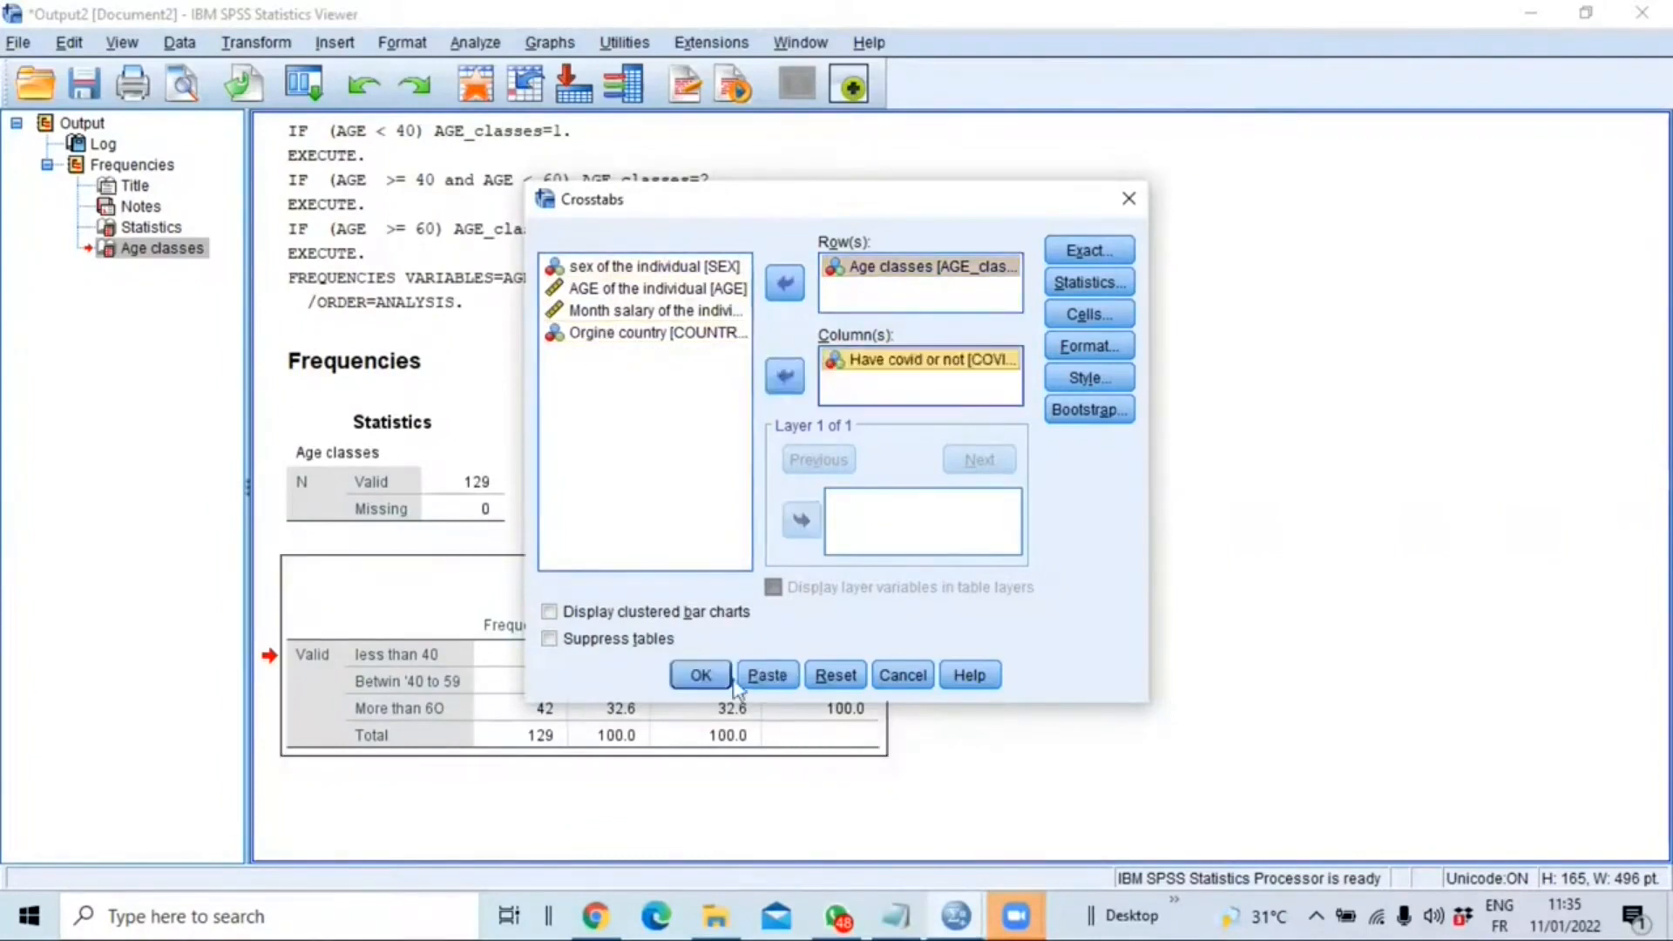
click(701, 676)
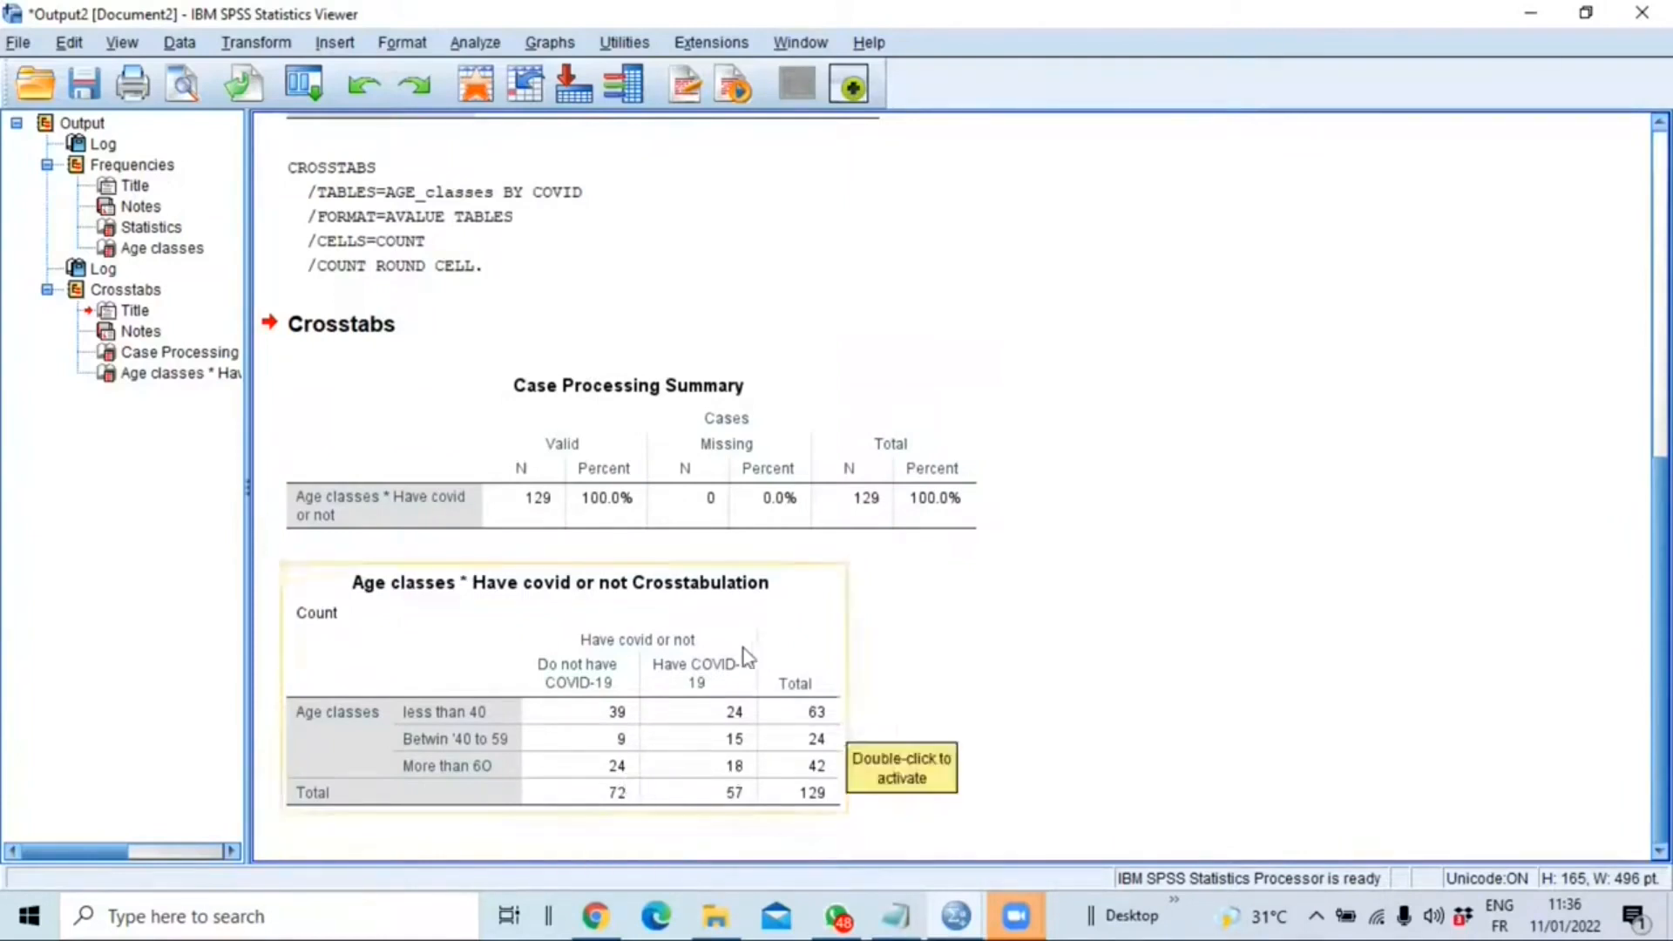
Rerun the Crosstabs of Age classes by Have covid or not with the Chi-square statistic and view the test table.
click(479, 43)
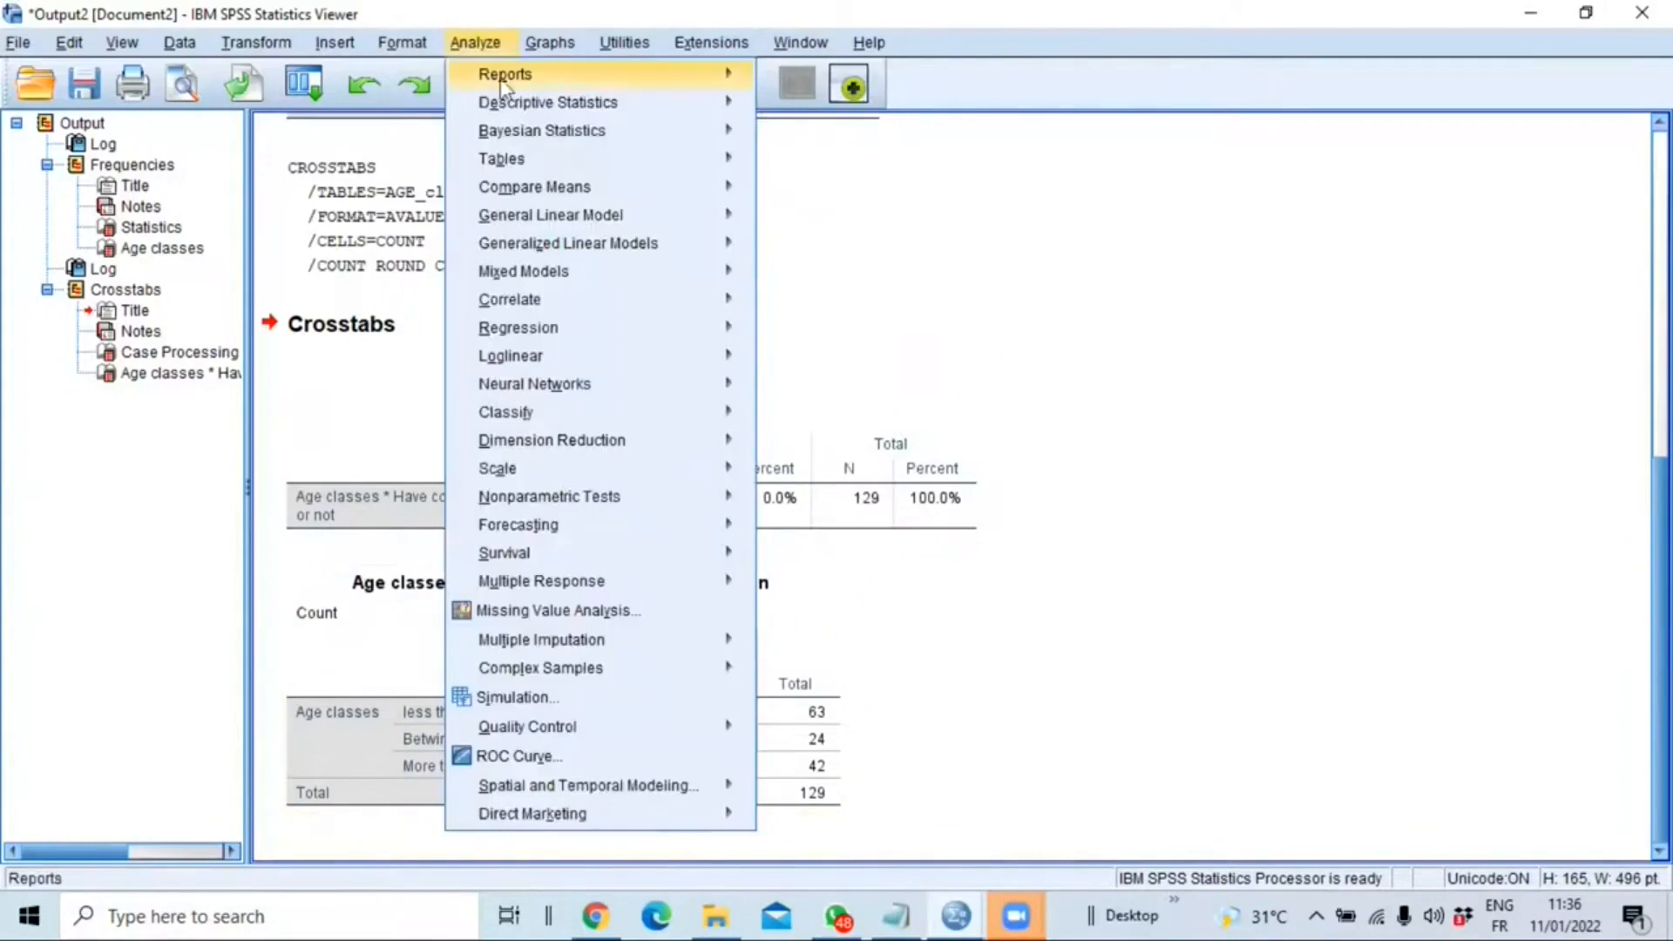
mouse_move(641, 105)
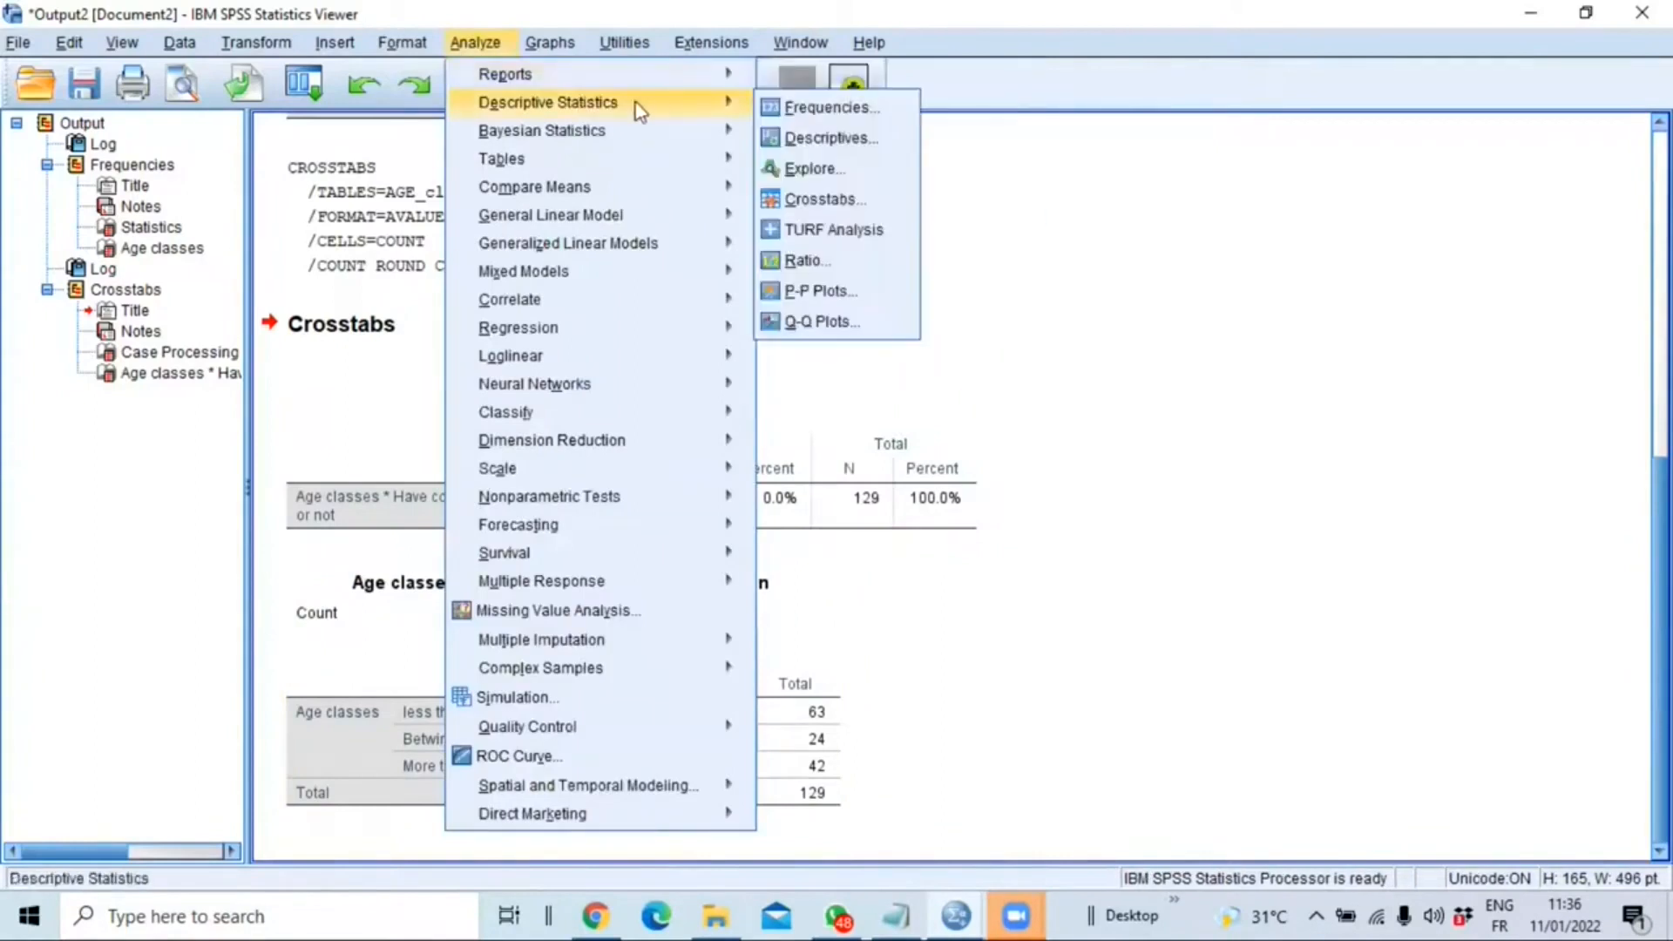
click(807, 202)
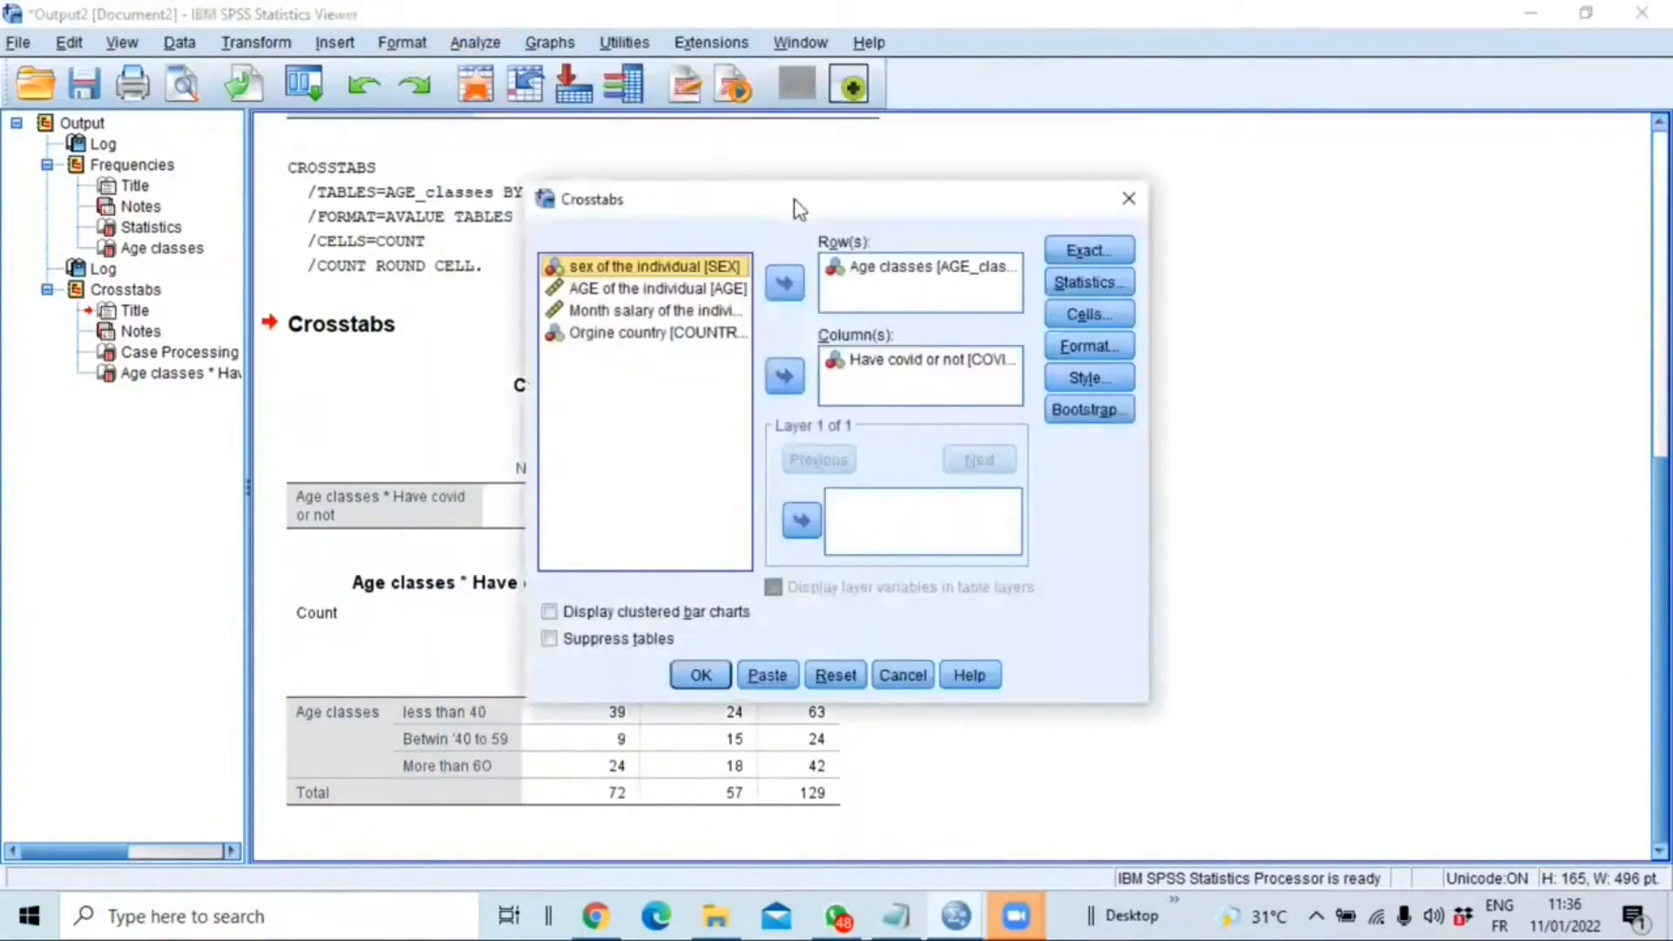
click(1091, 282)
click(675, 288)
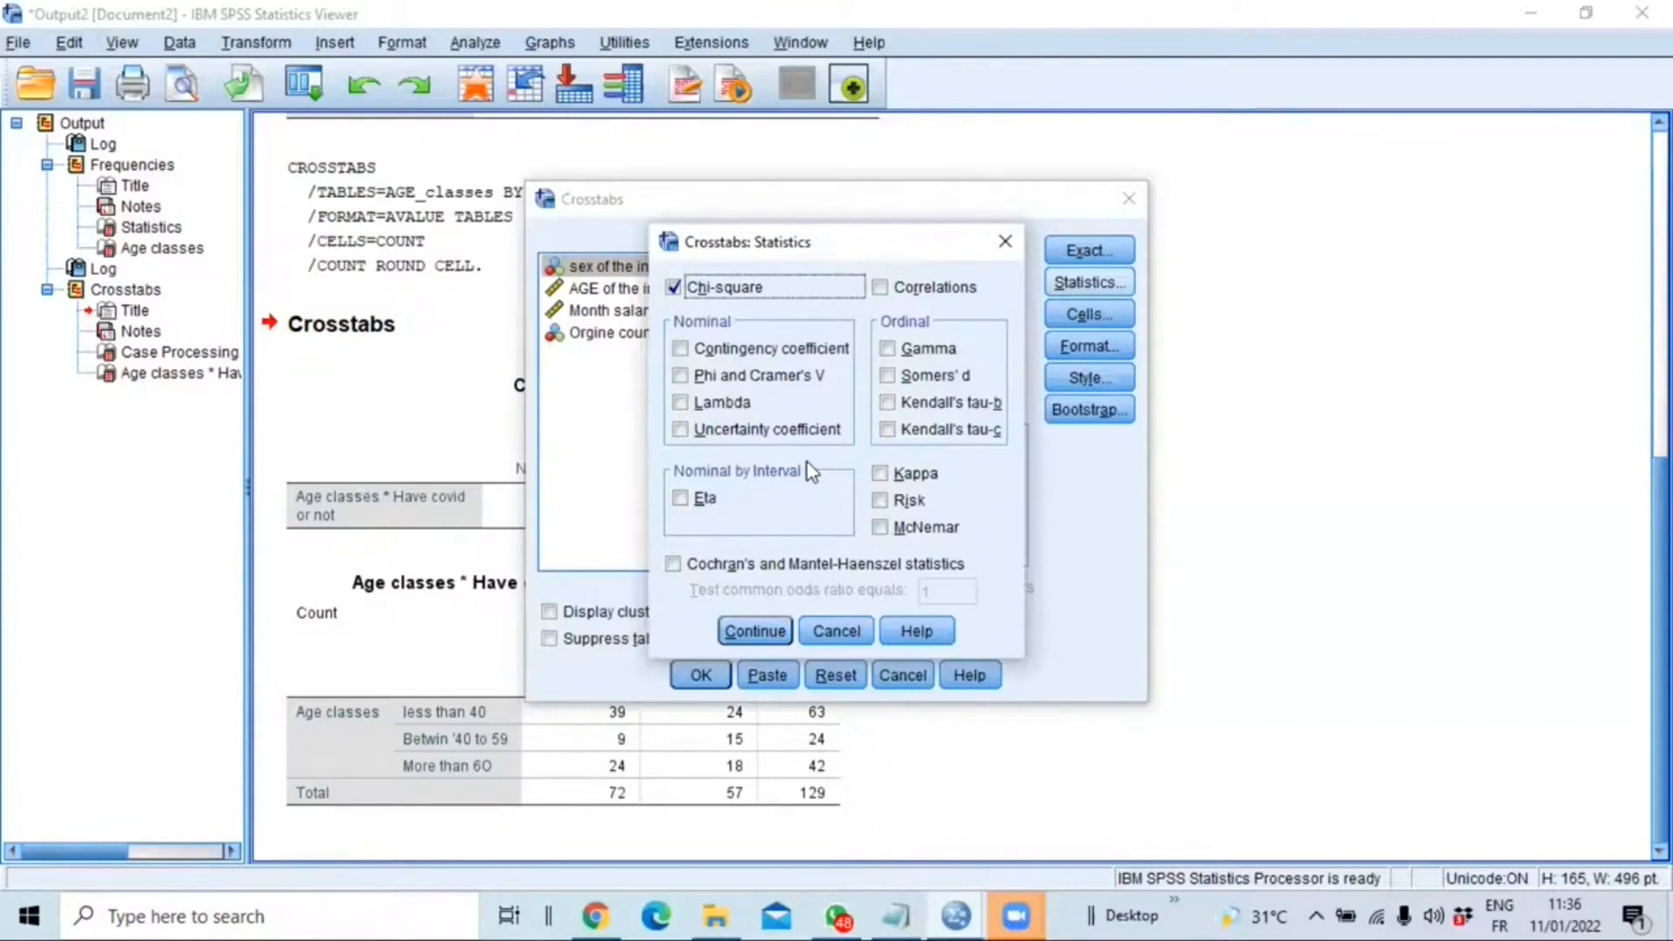
click(749, 631)
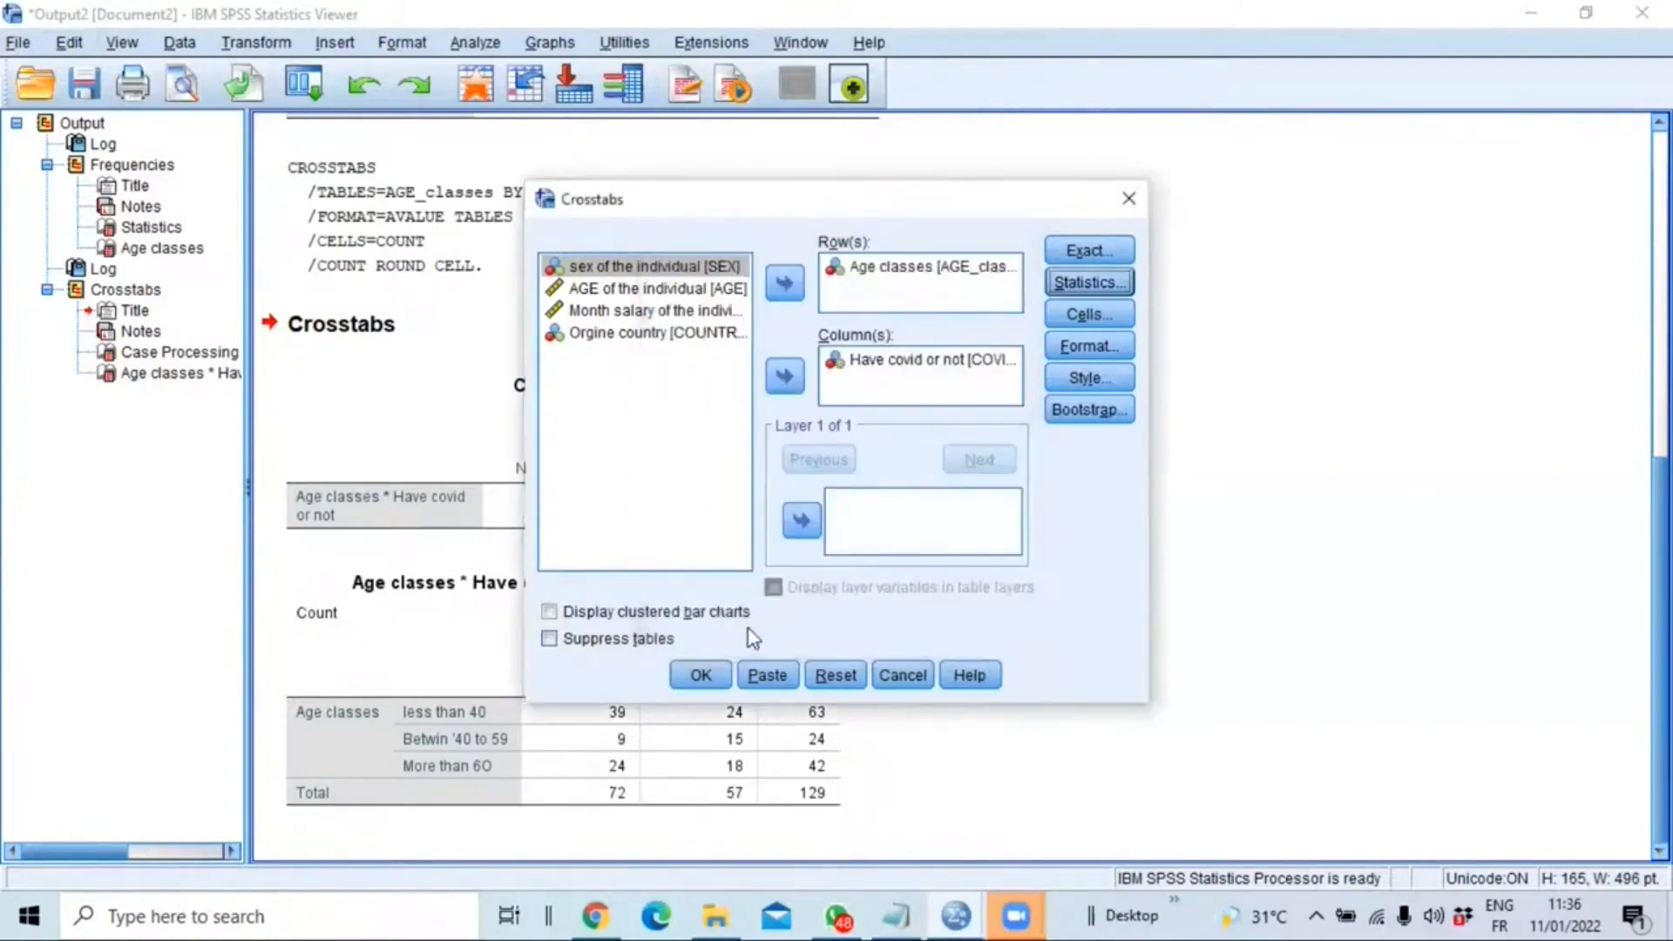
click(700, 676)
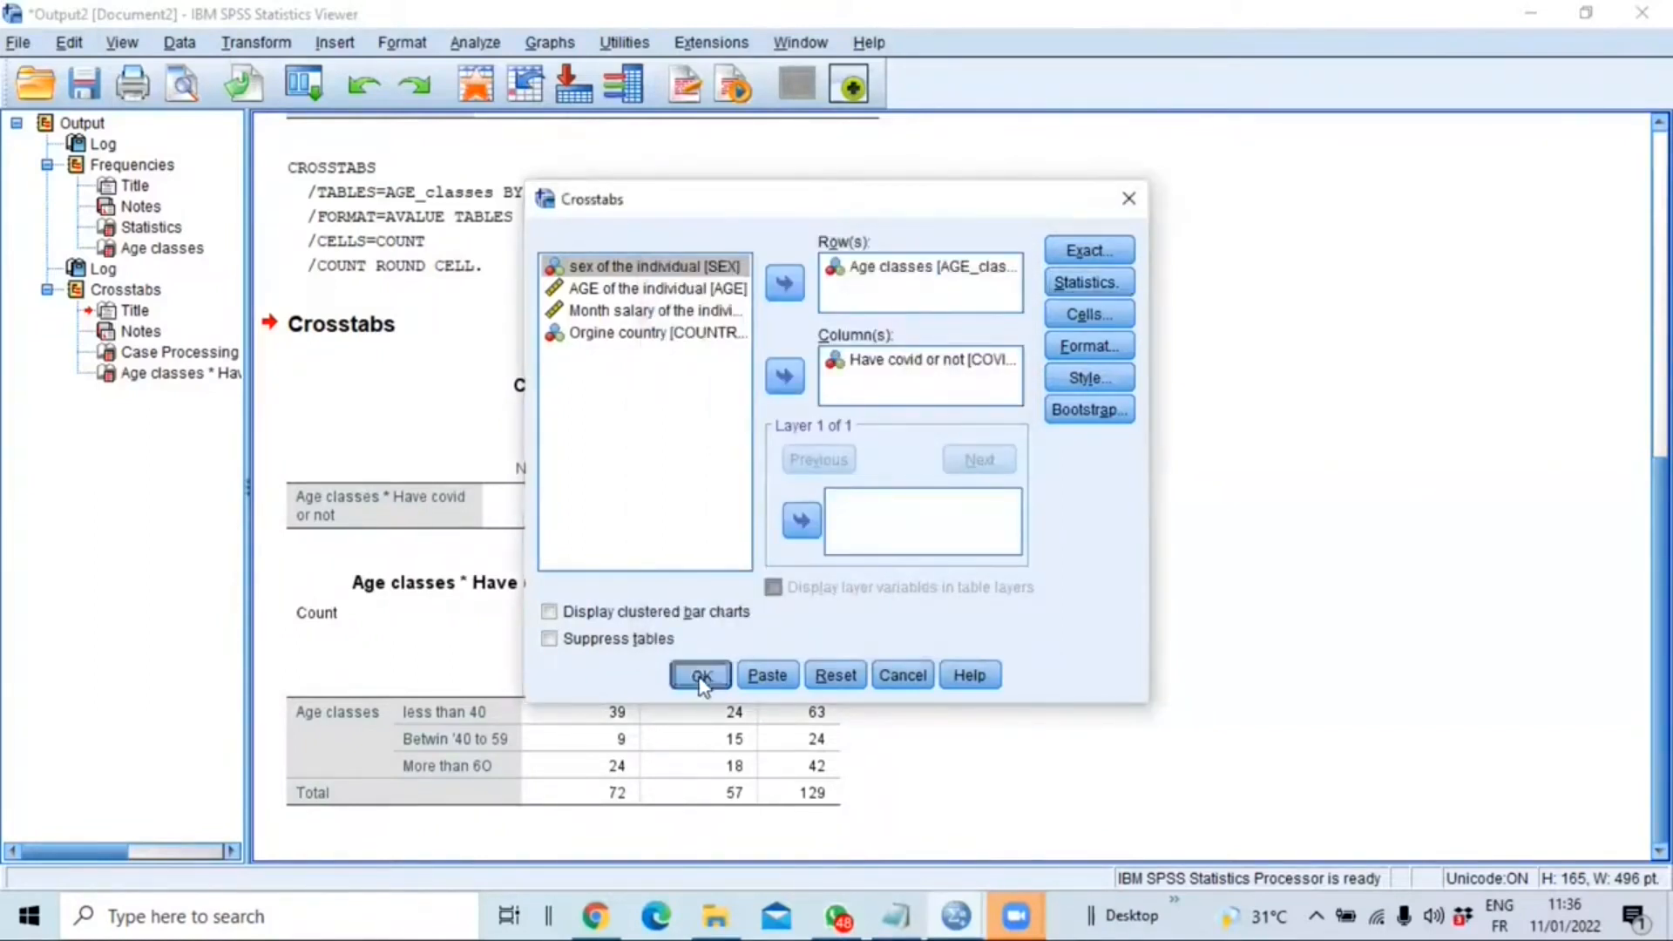
scroll(667, 560, down, 3)
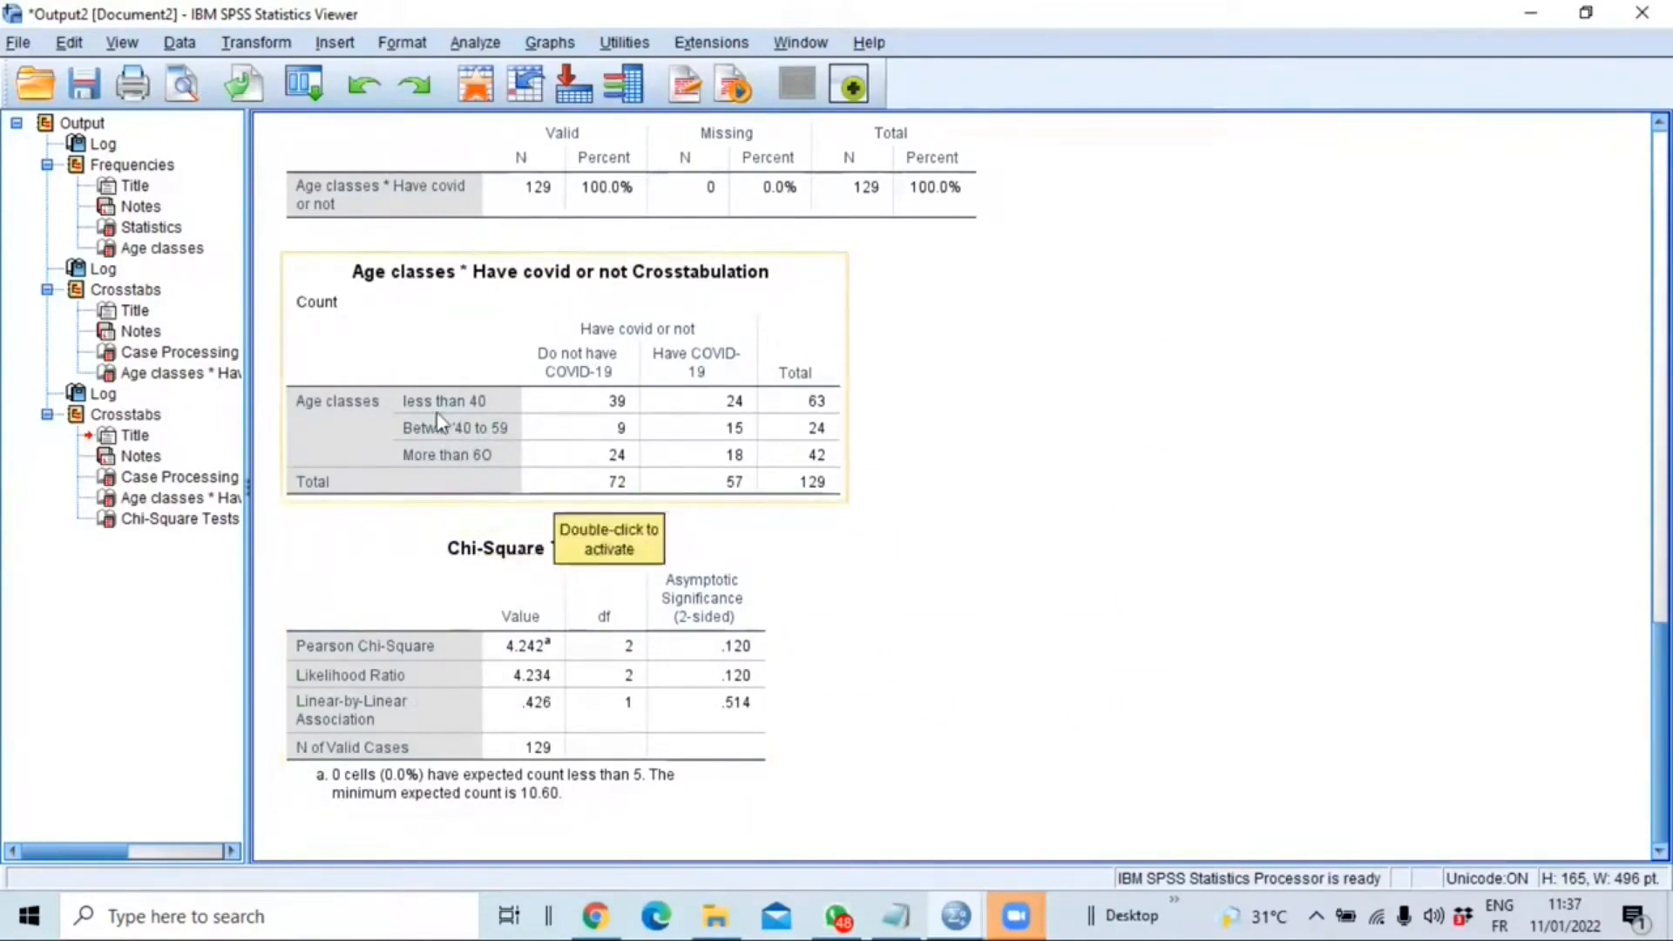
Run a Linear Regression with Month salary of the individual as the dependent variable and SEX and AGE as the independent variables.
click(475, 45)
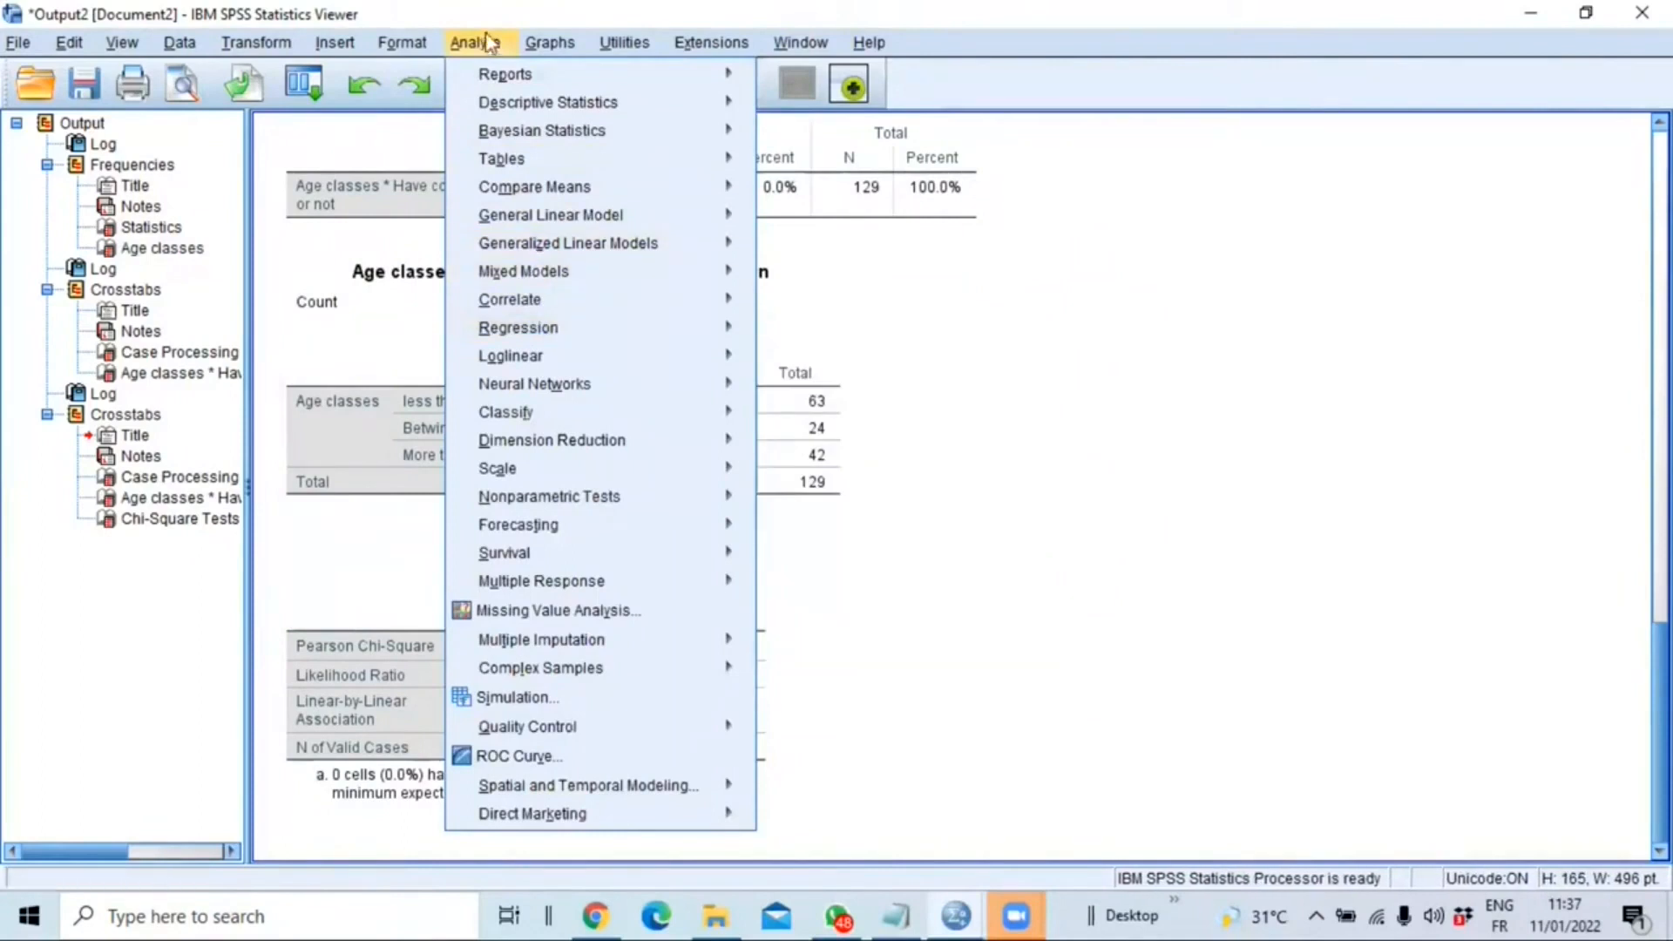
mouse_move(571, 338)
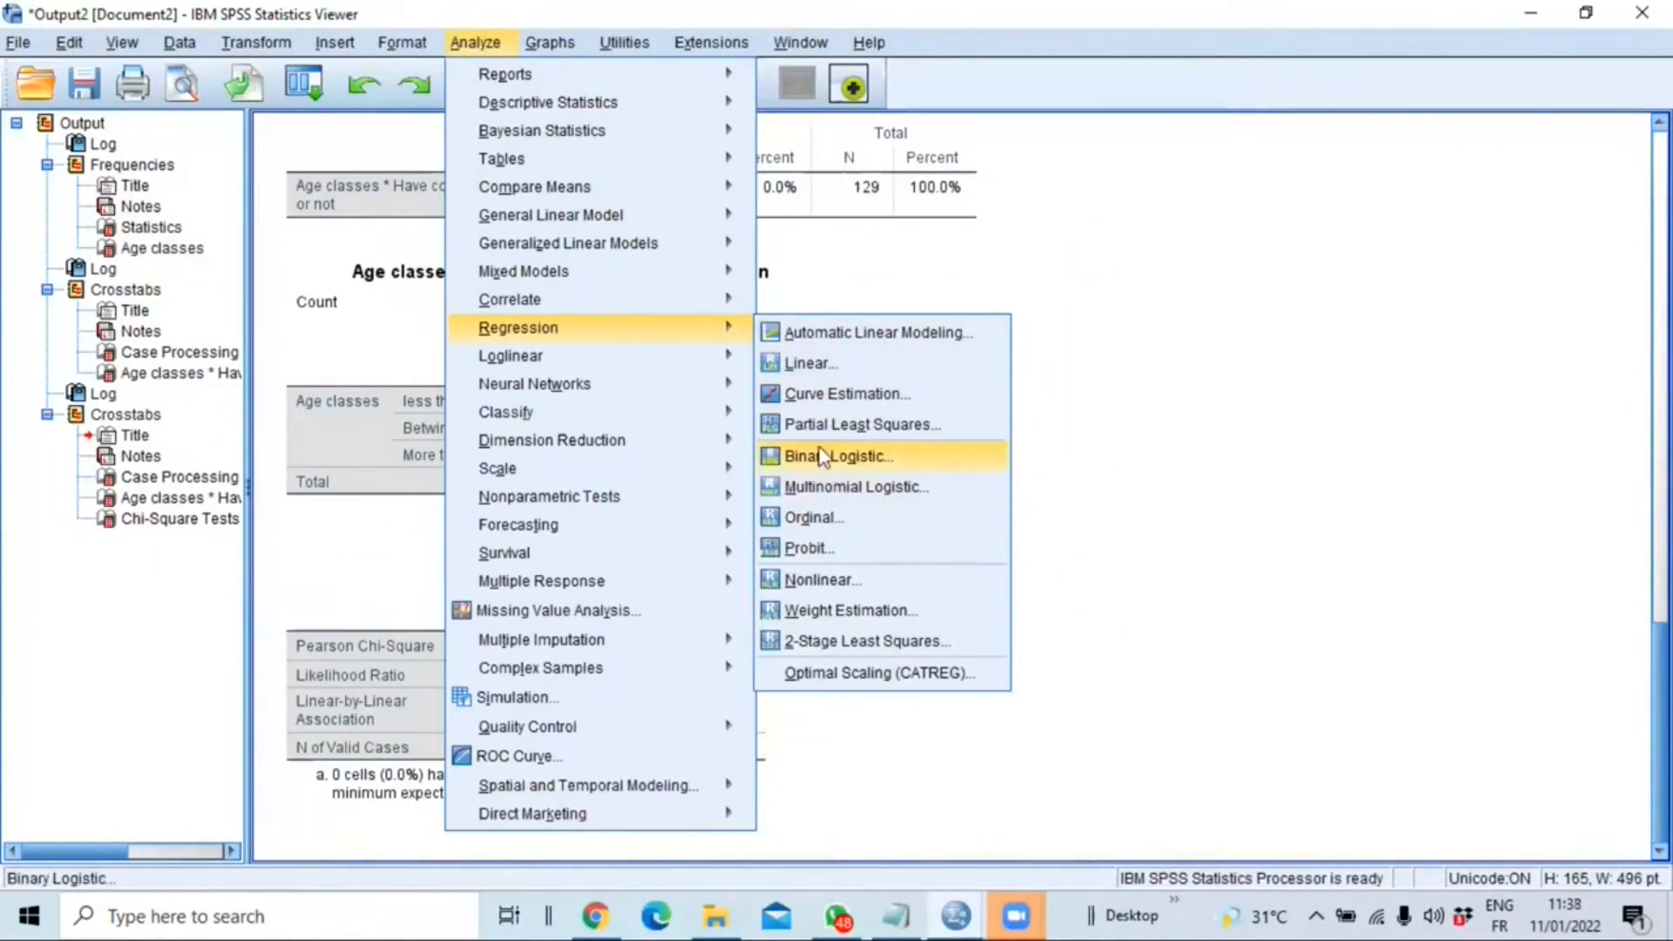
click(840, 369)
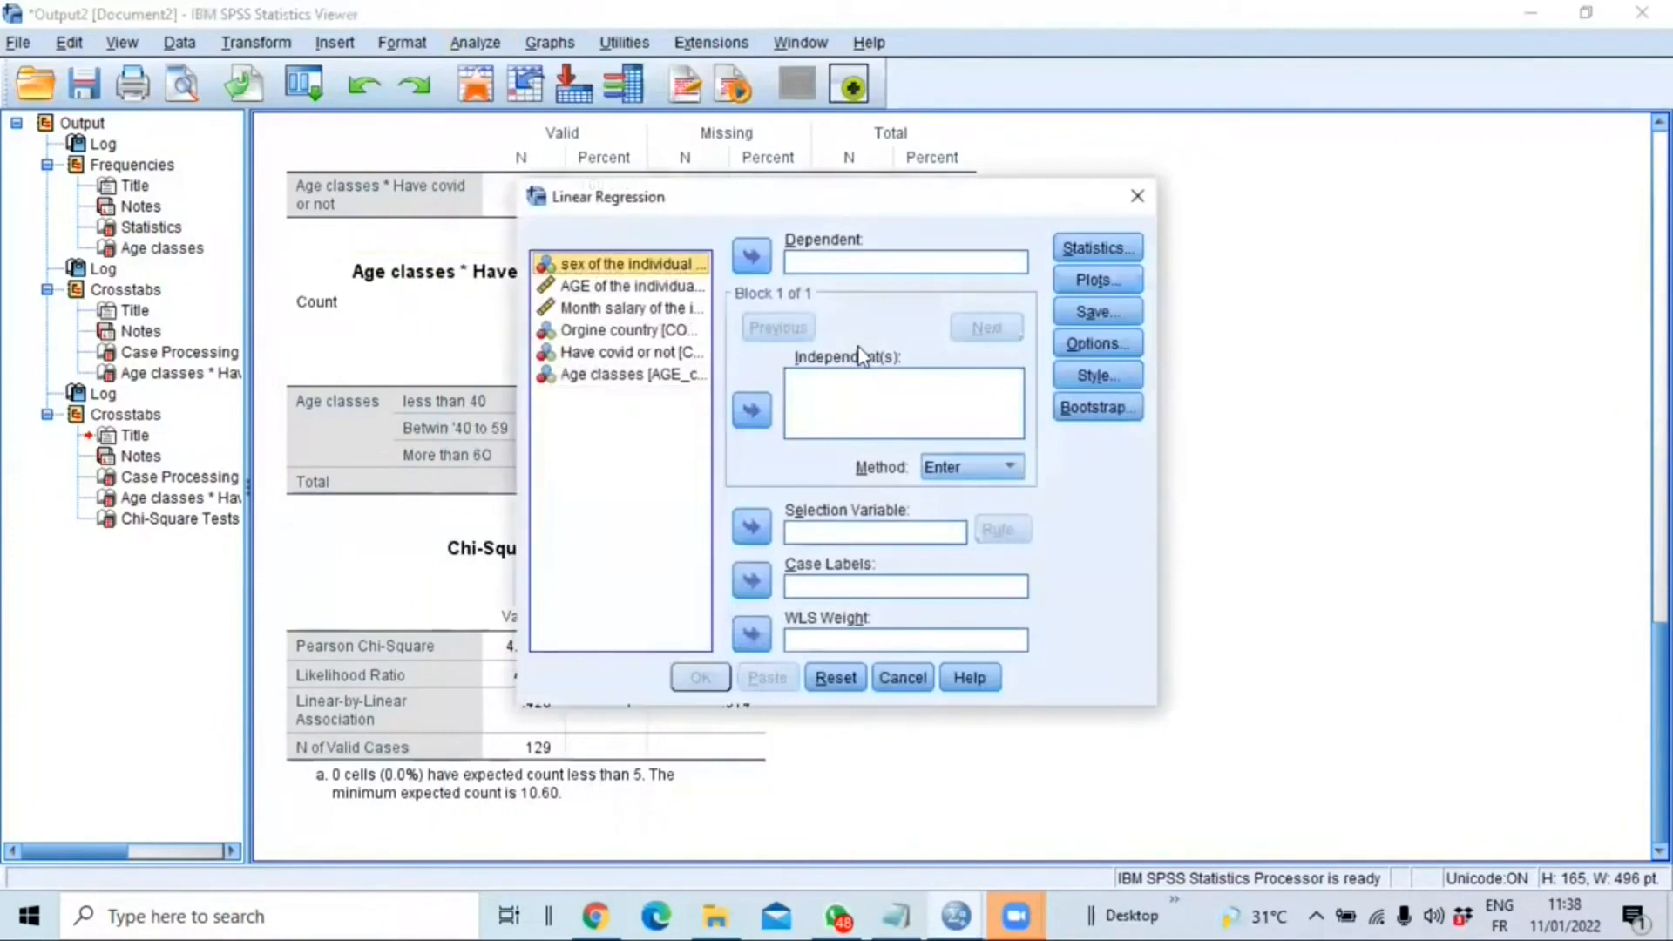
click(592, 307)
click(751, 255)
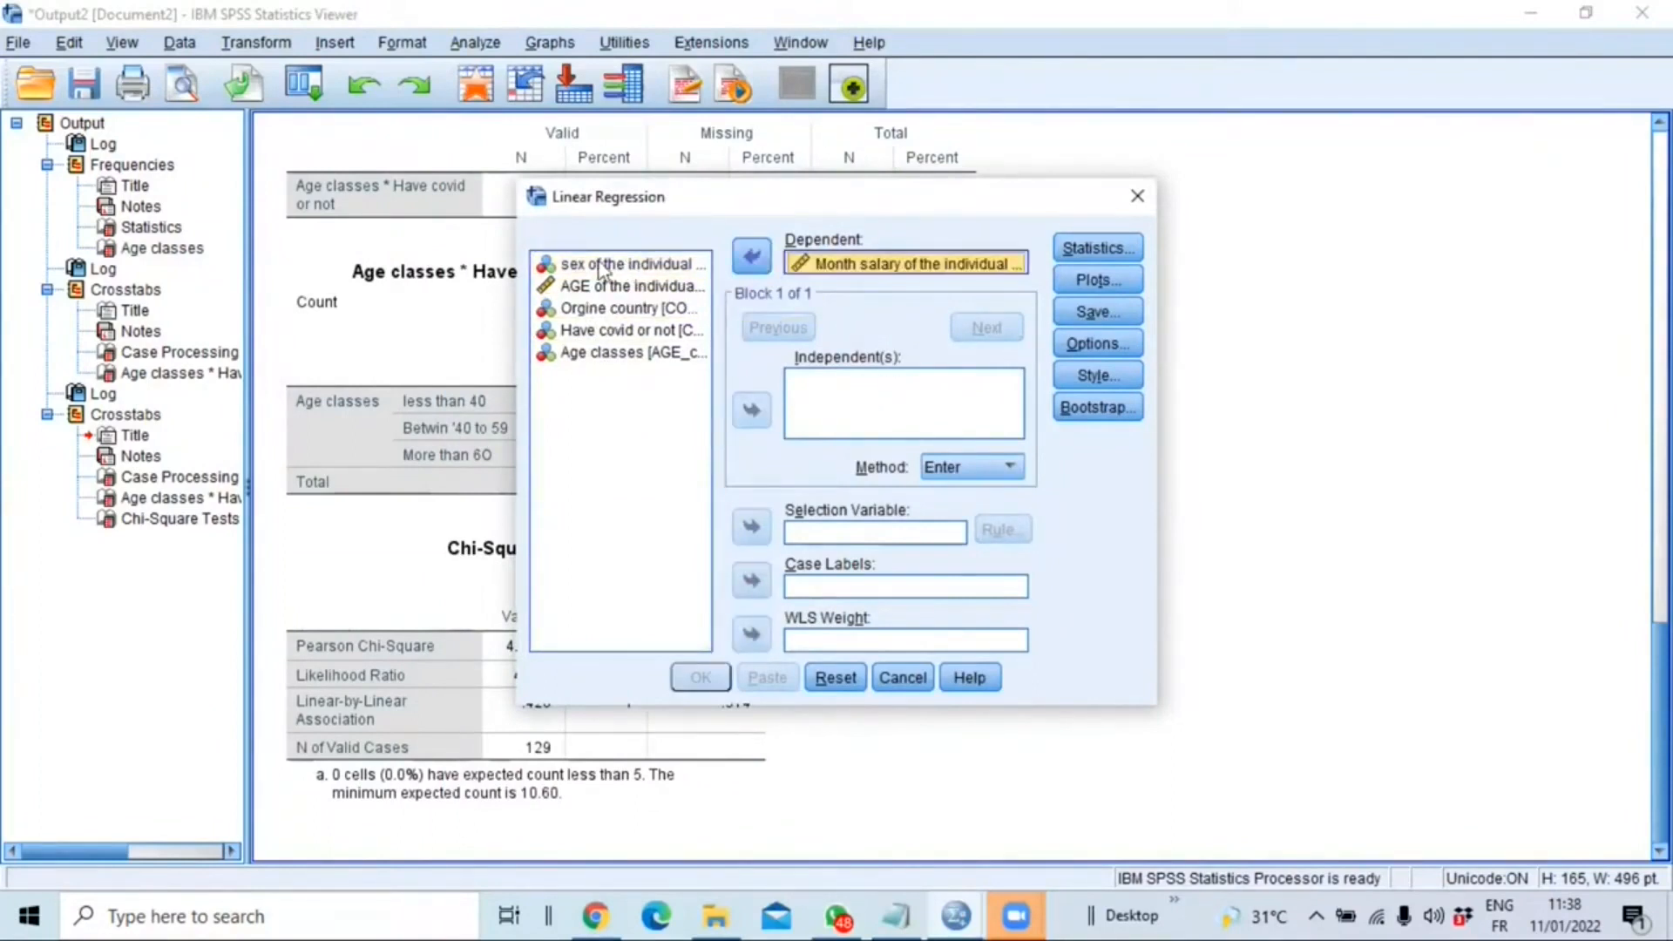
click(599, 265)
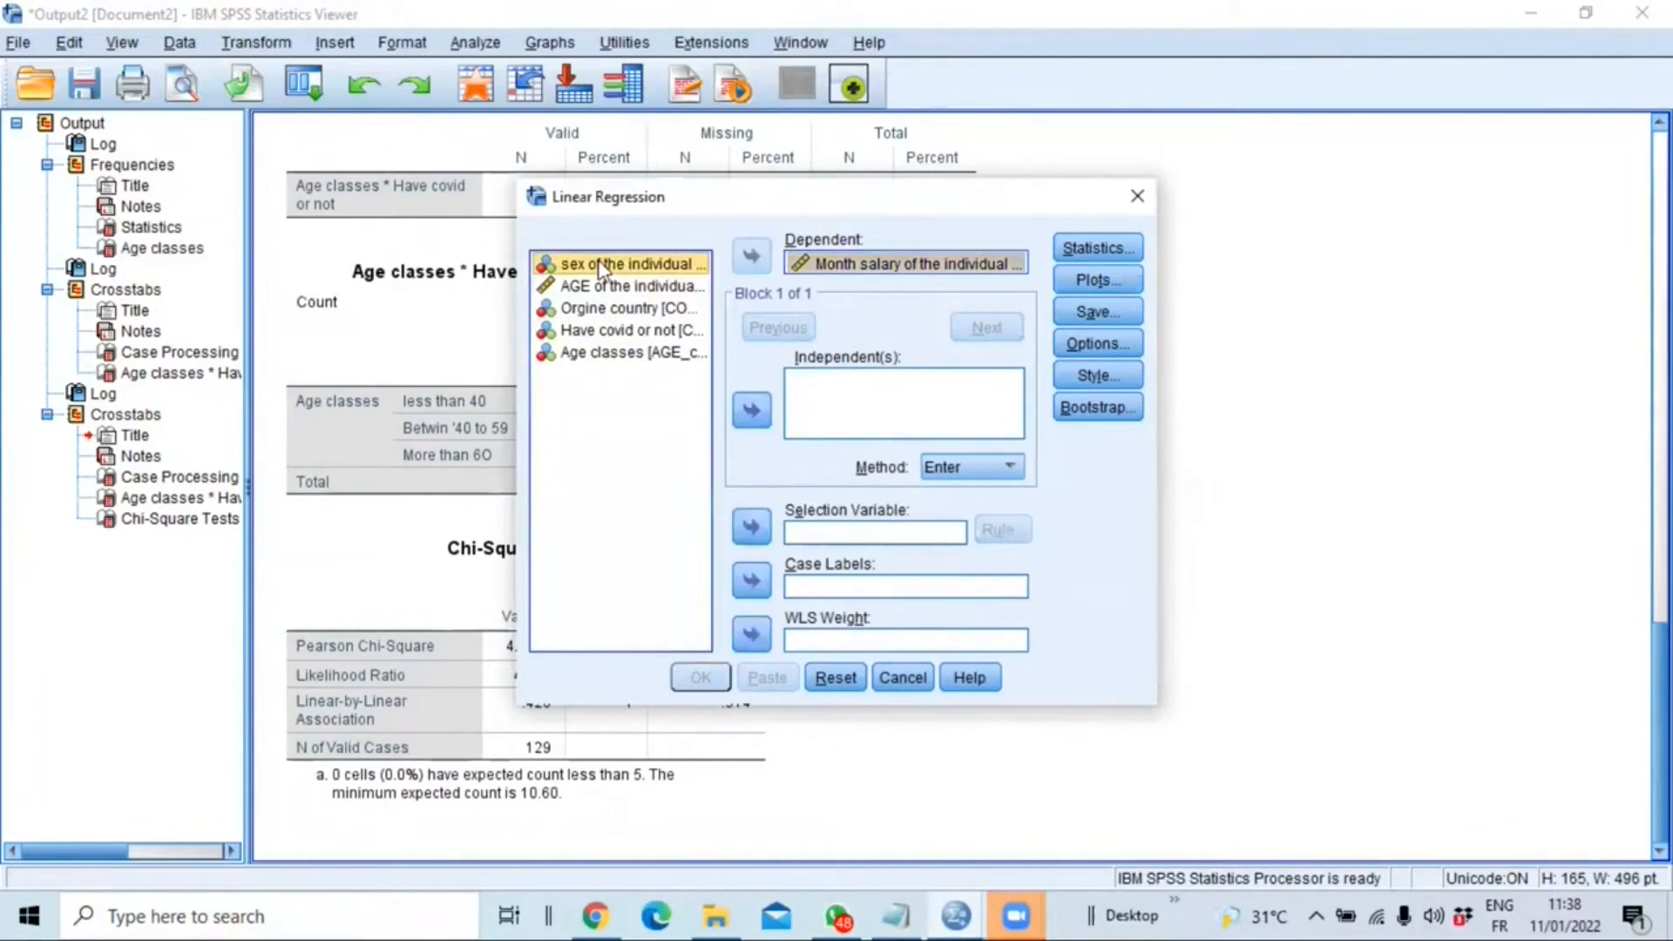
ctrl+click(595, 288)
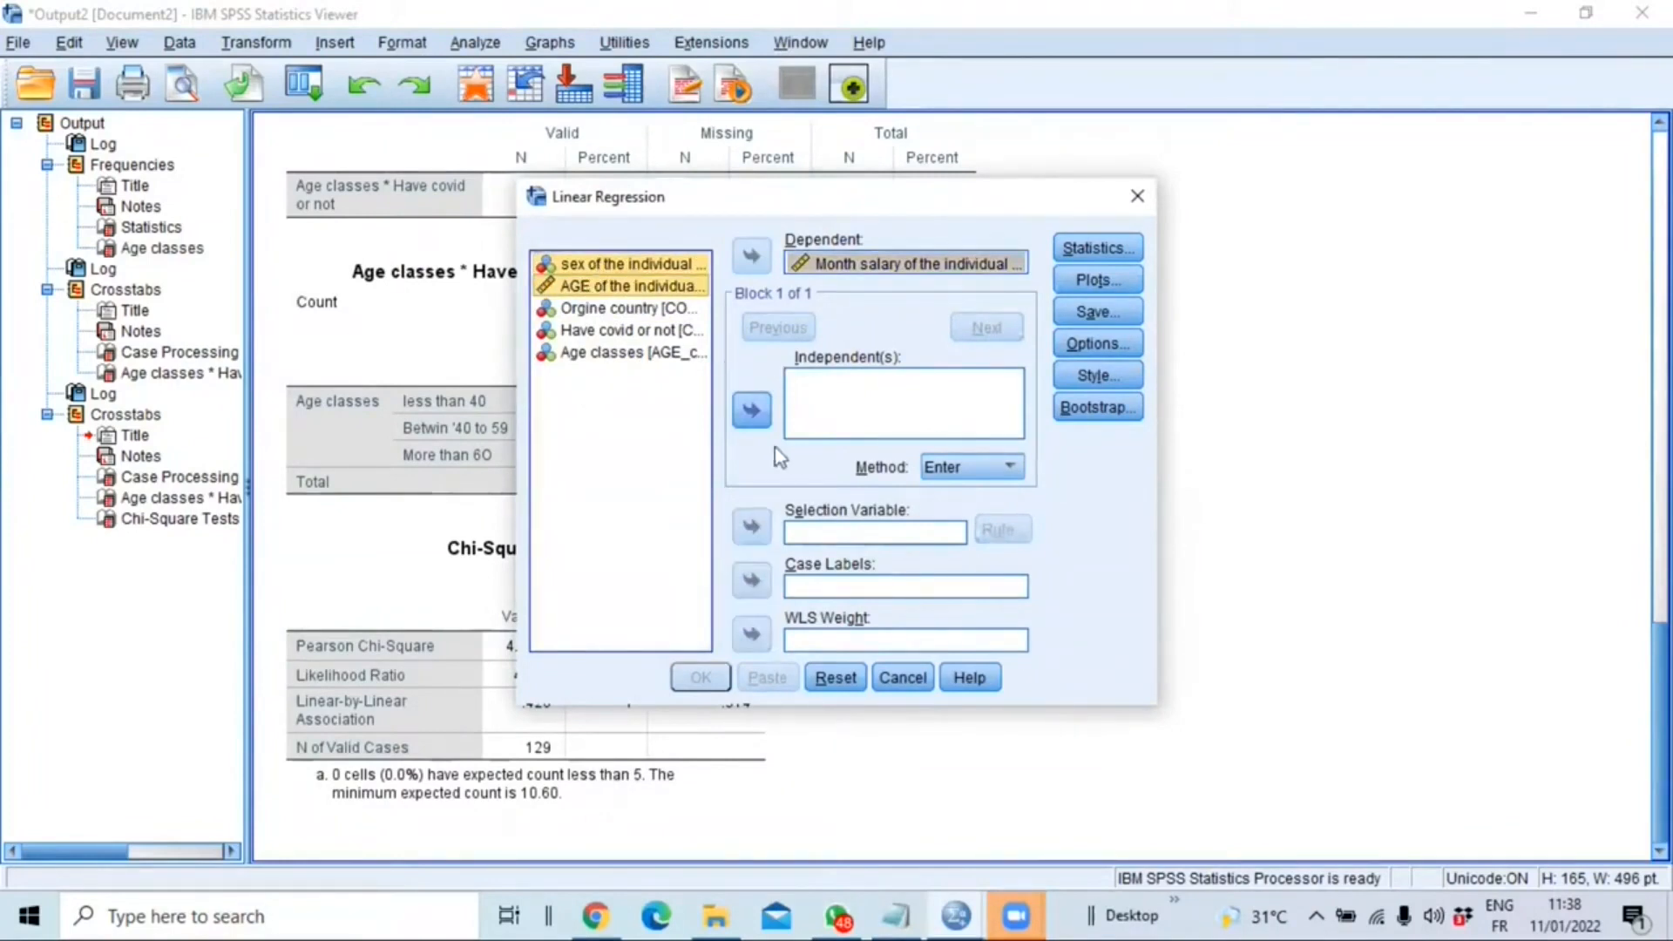
click(751, 411)
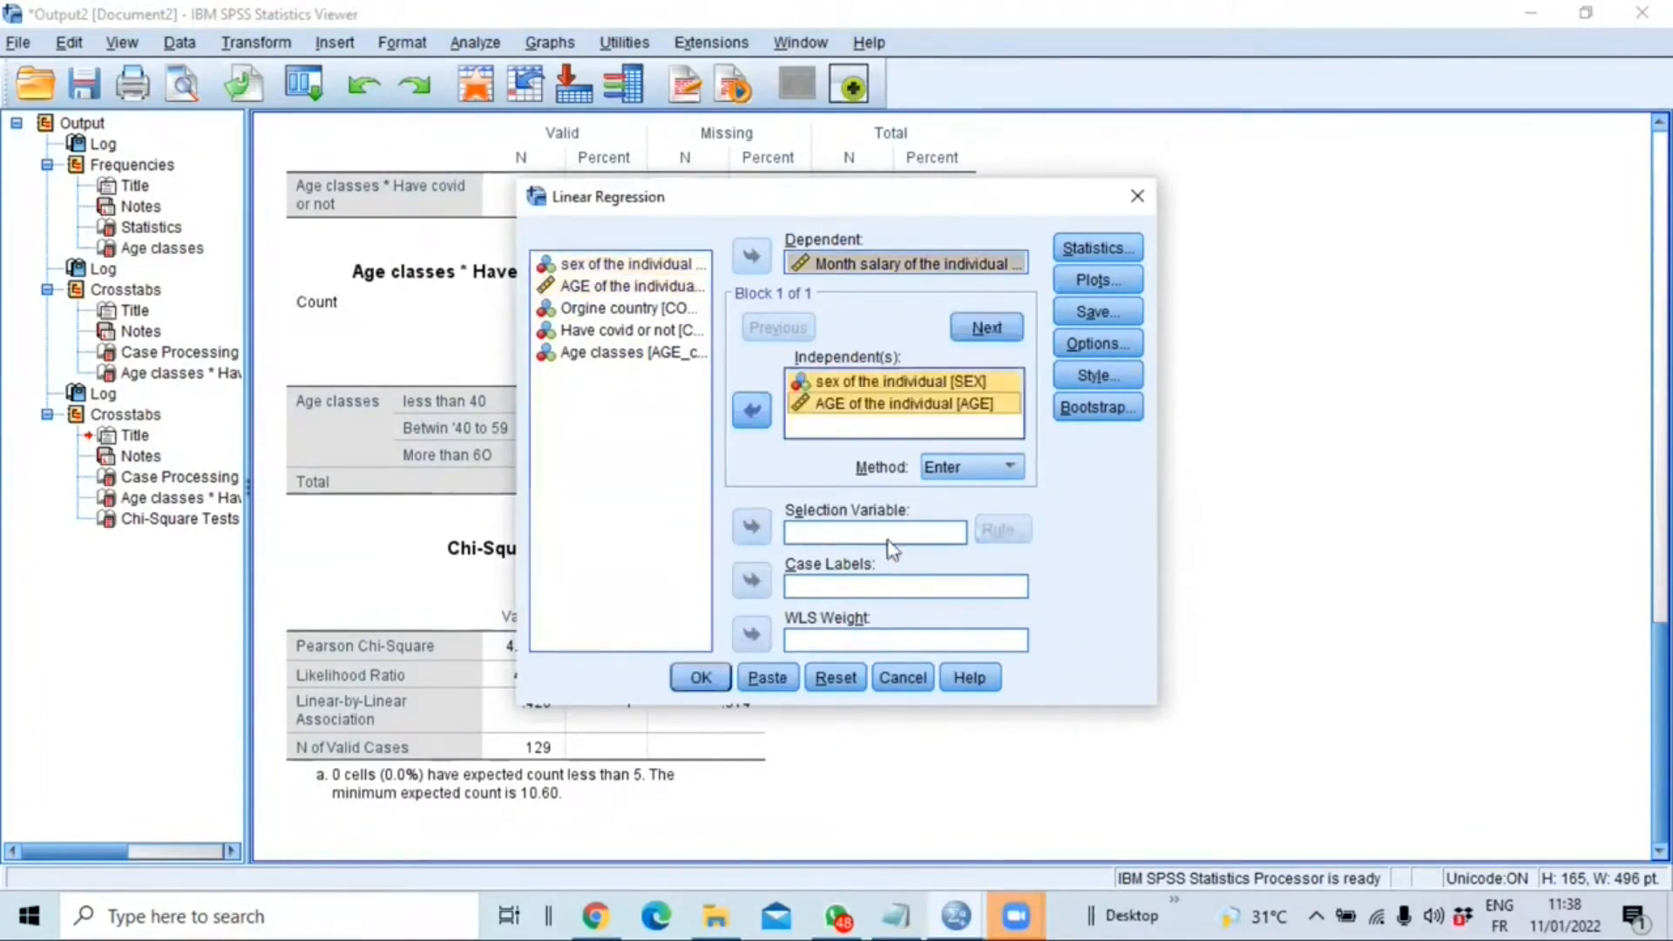
click(700, 678)
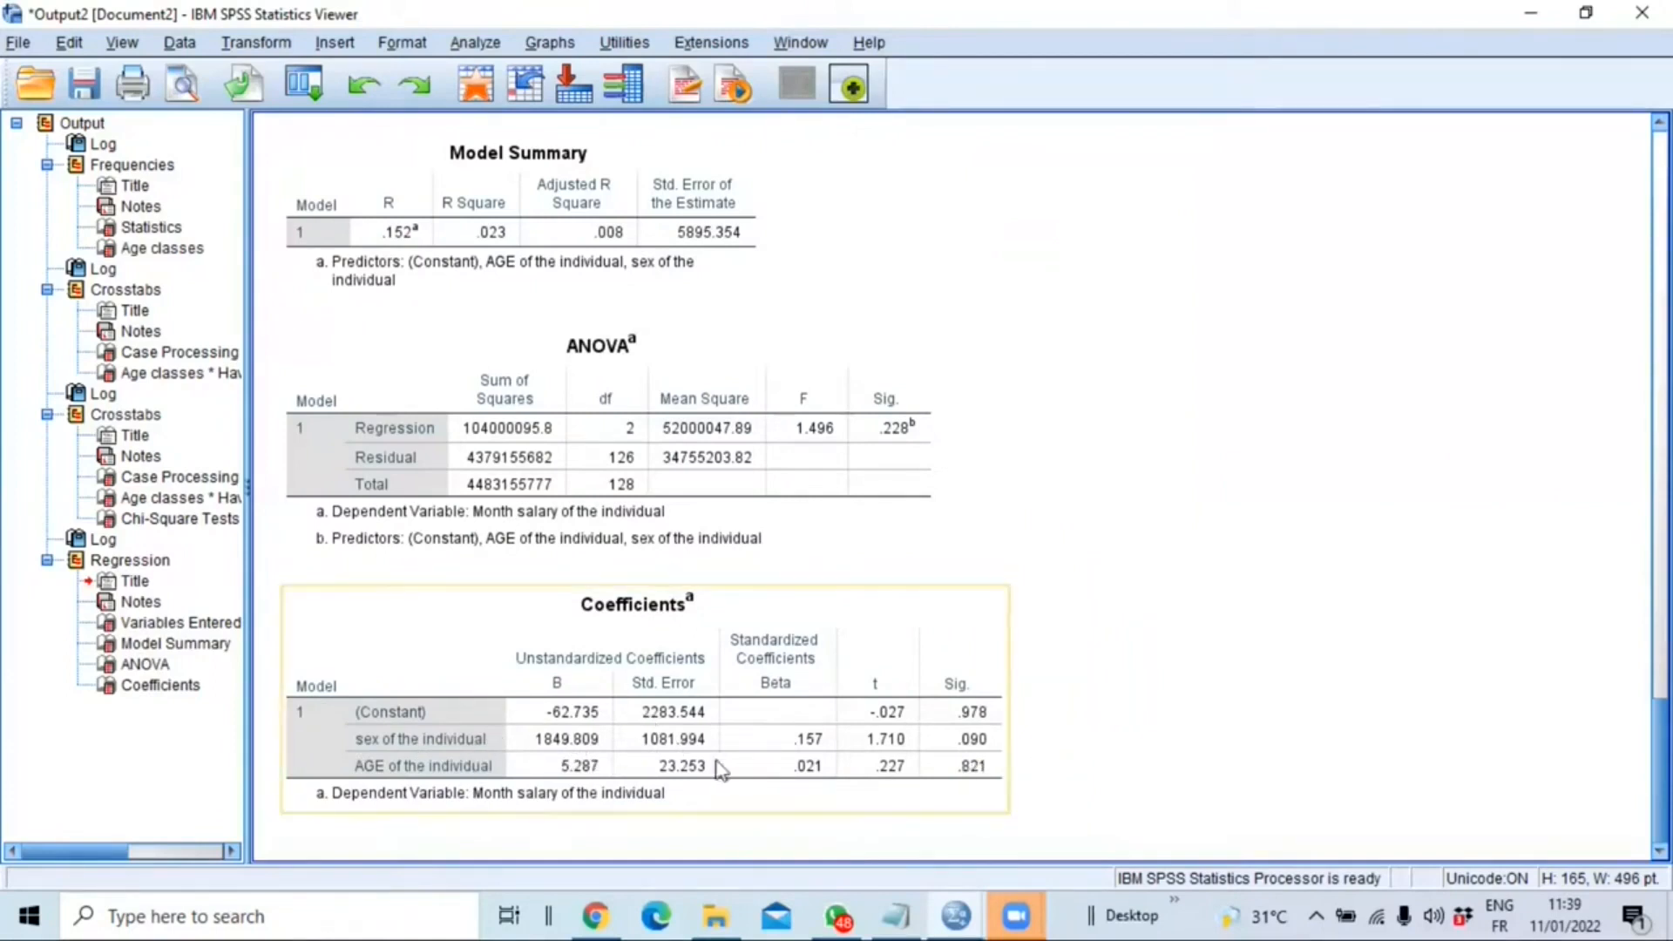
Set up a Binary Logistic Regression with Have covid or not as the dependent variable and SEX, AGE and SALARY as covariates.
click(475, 46)
mouse_move(479, 79)
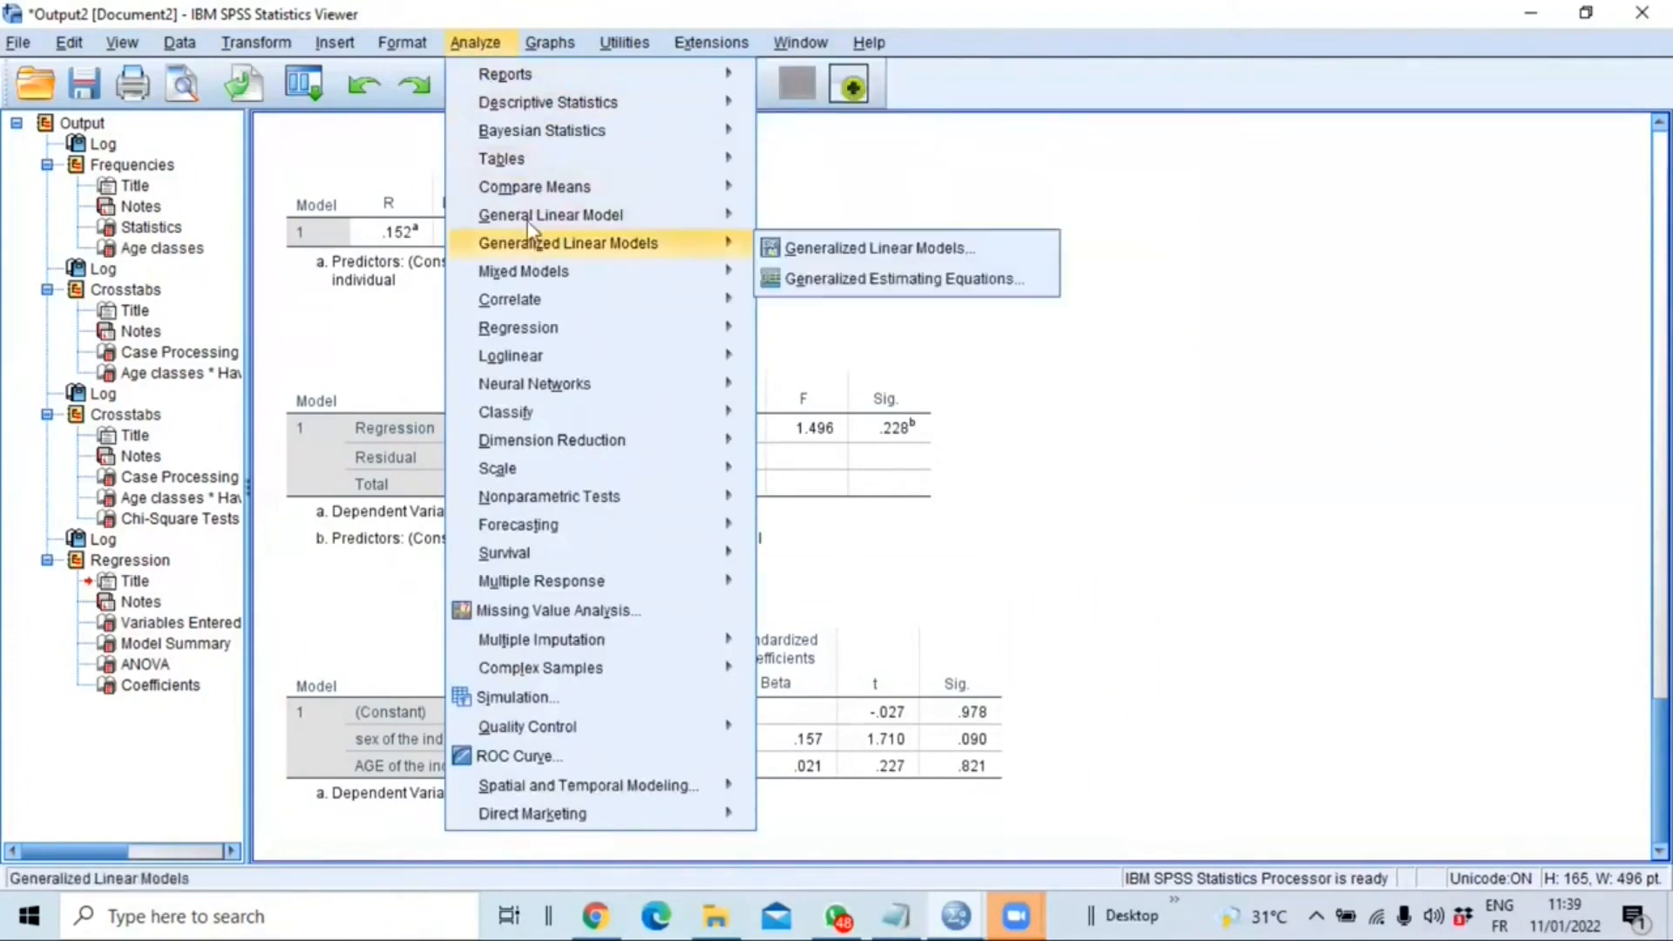
mouse_move(535, 193)
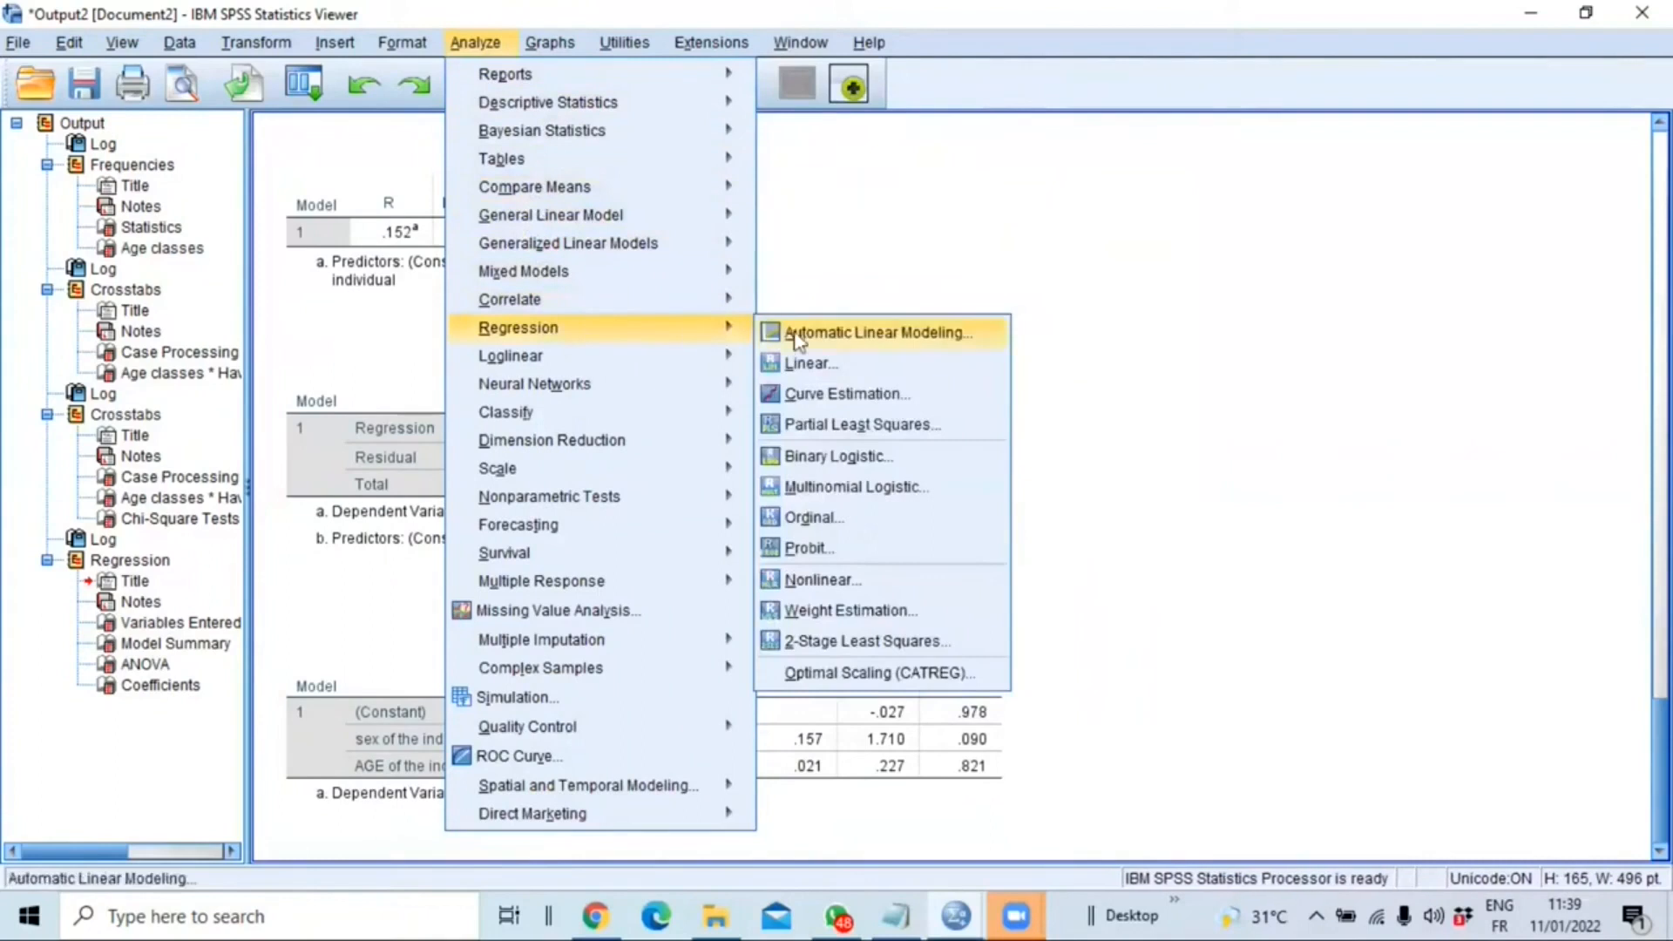
click(823, 456)
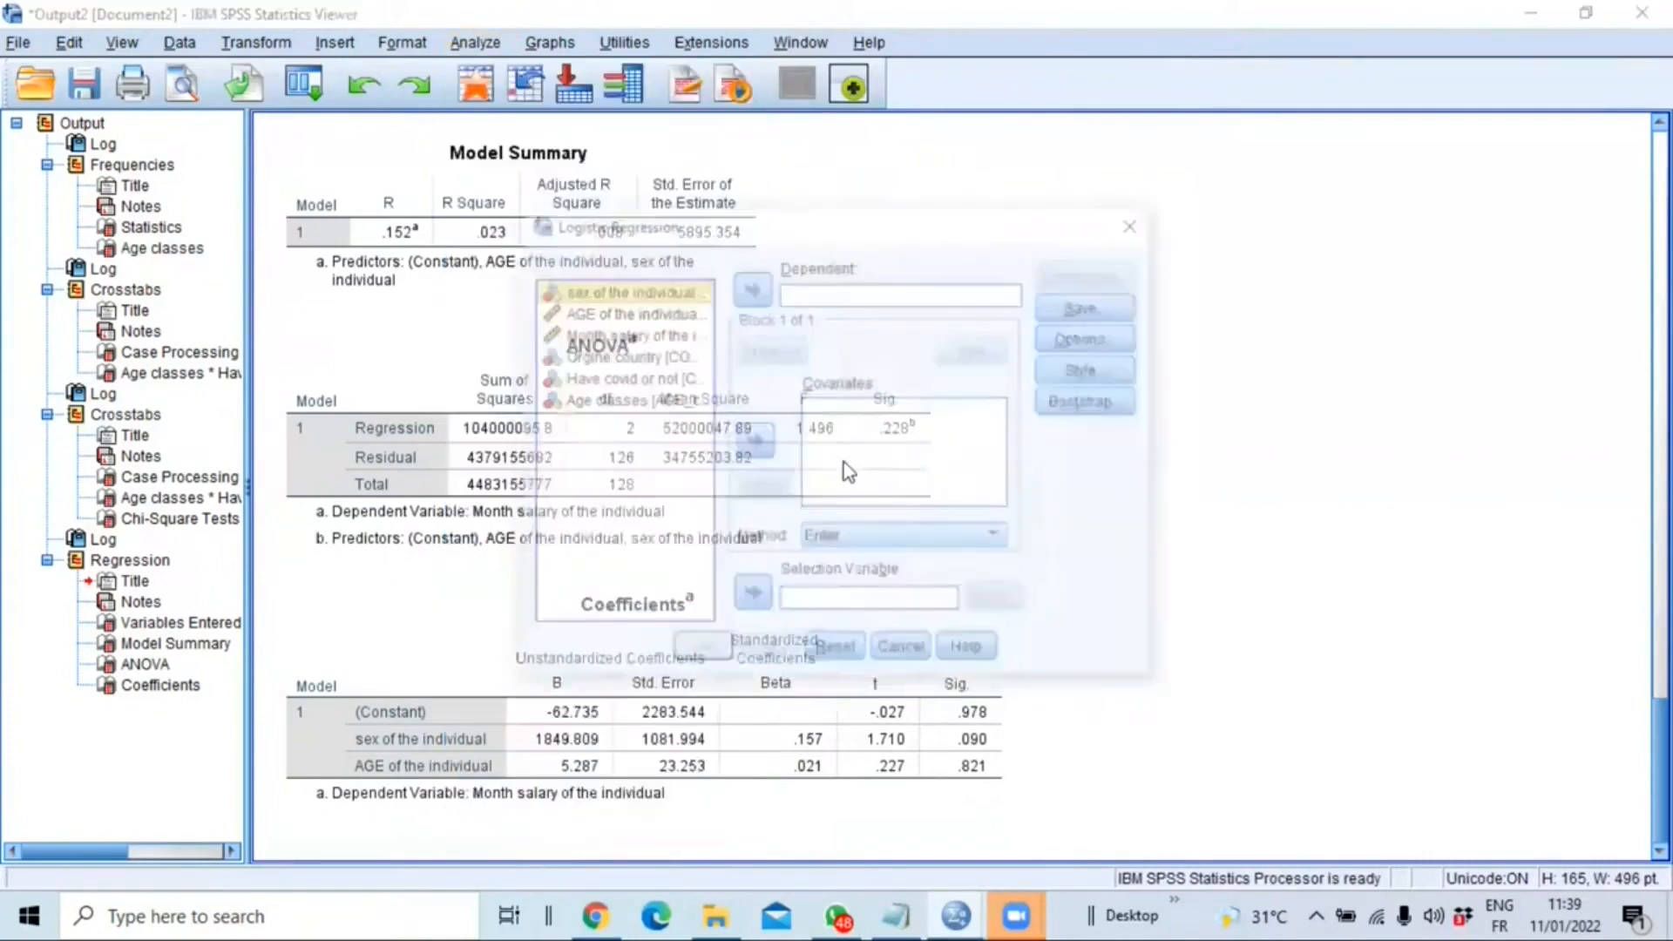
click(629, 379)
click(751, 287)
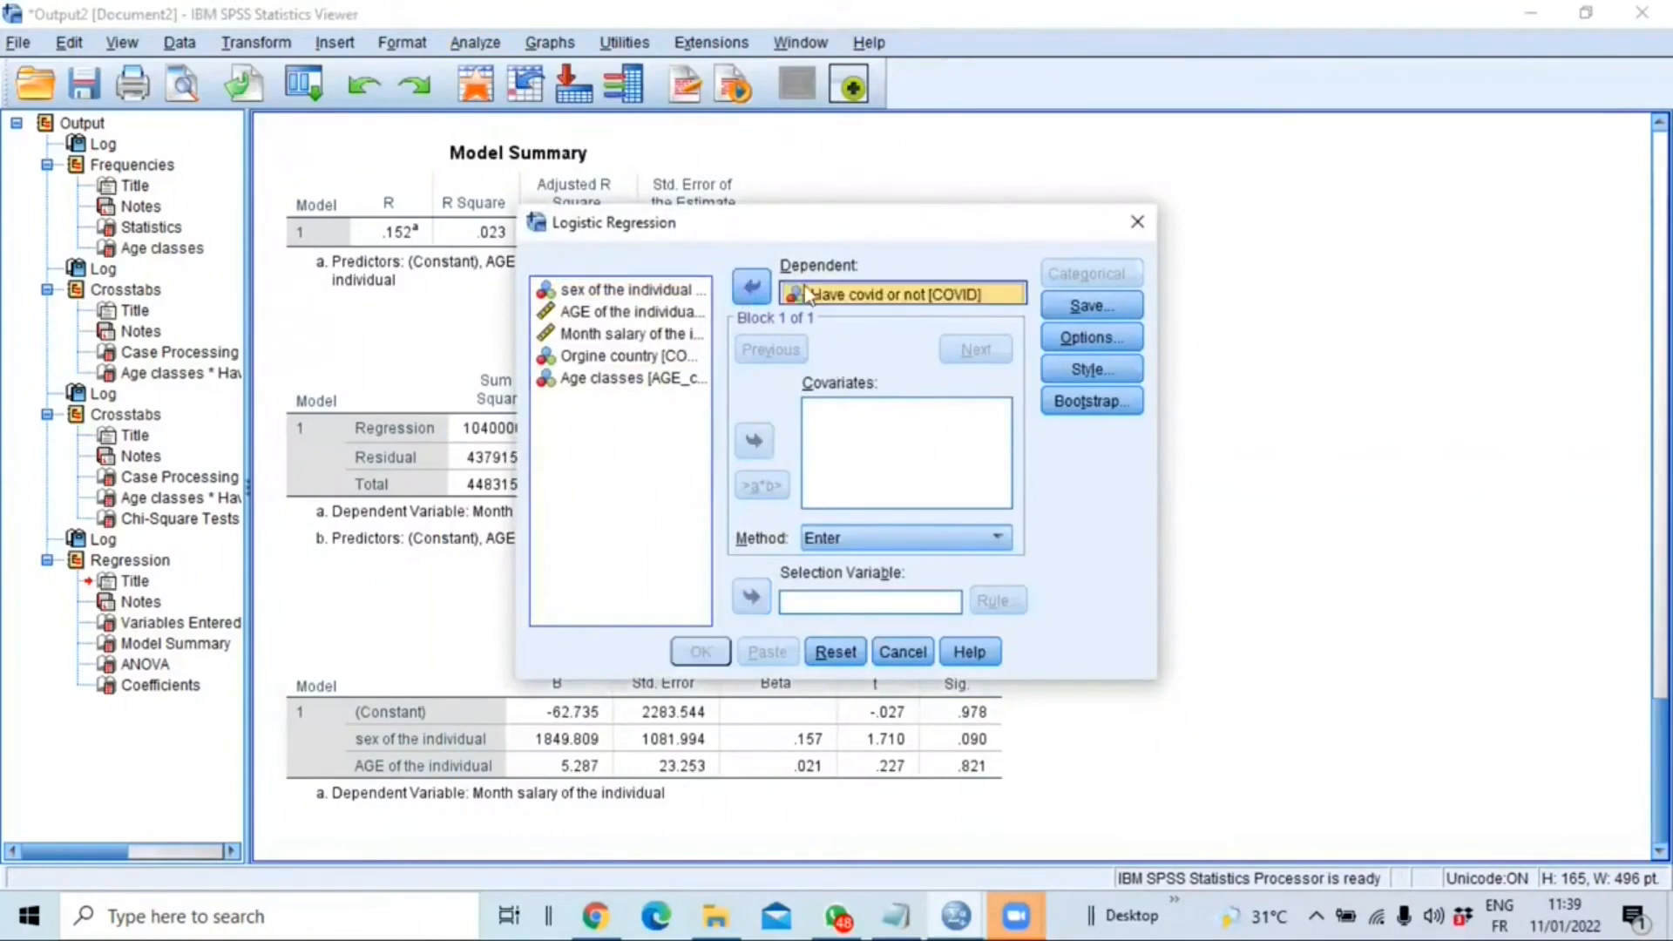
click(581, 297)
ctrl+click(601, 317)
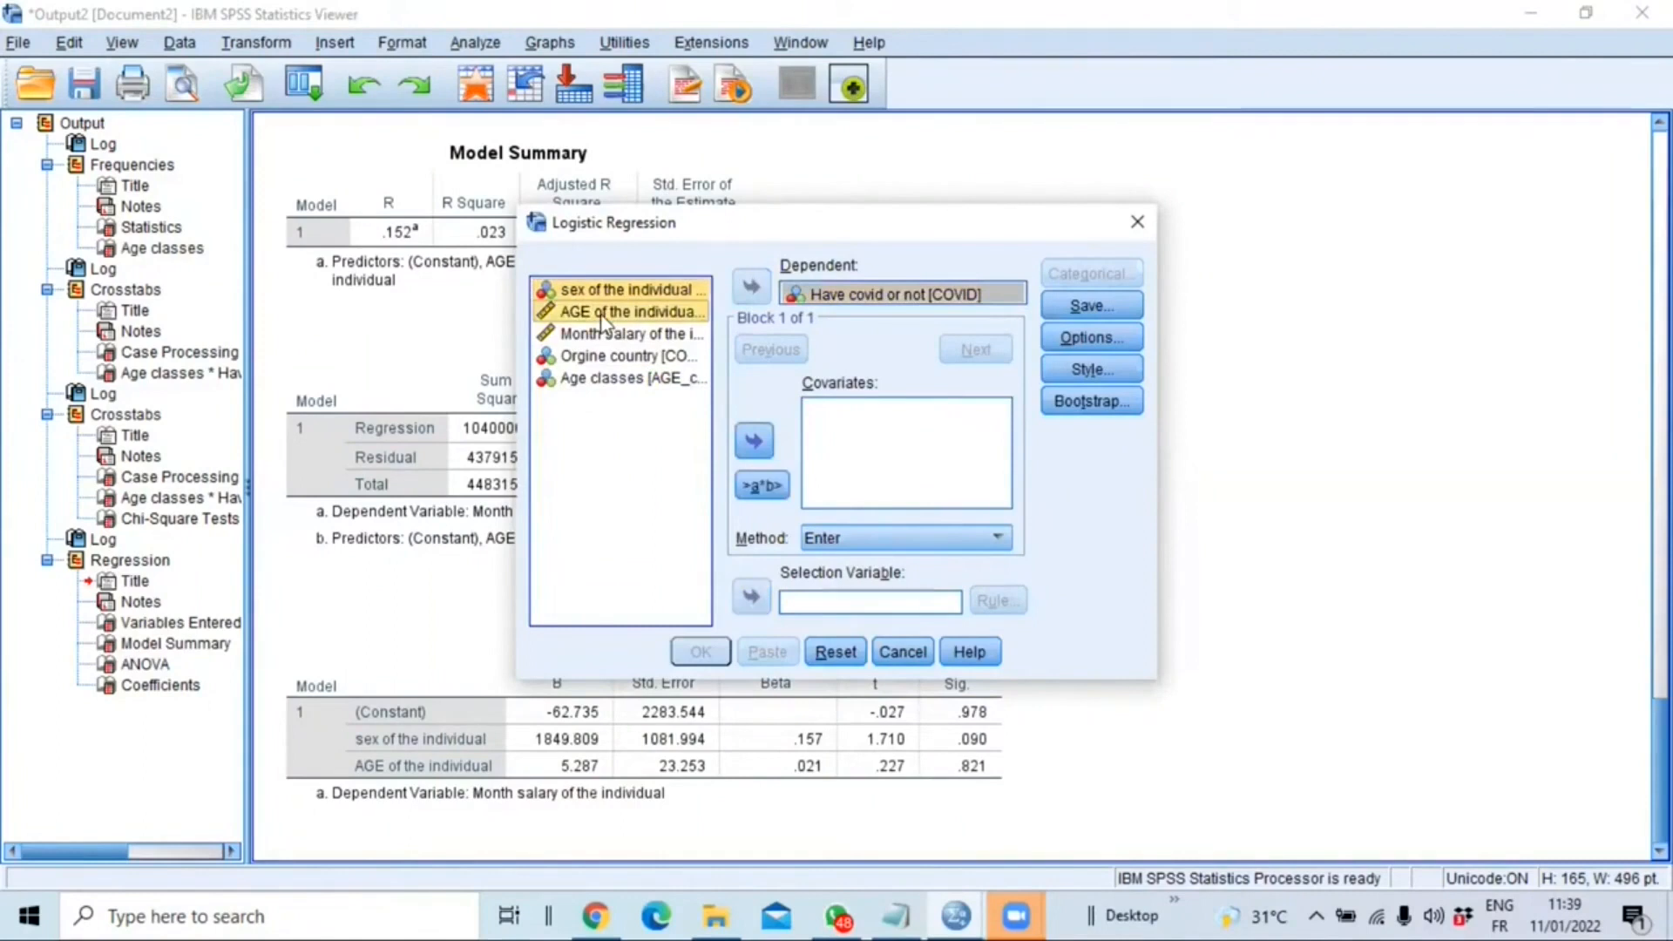
ctrl+click(631, 335)
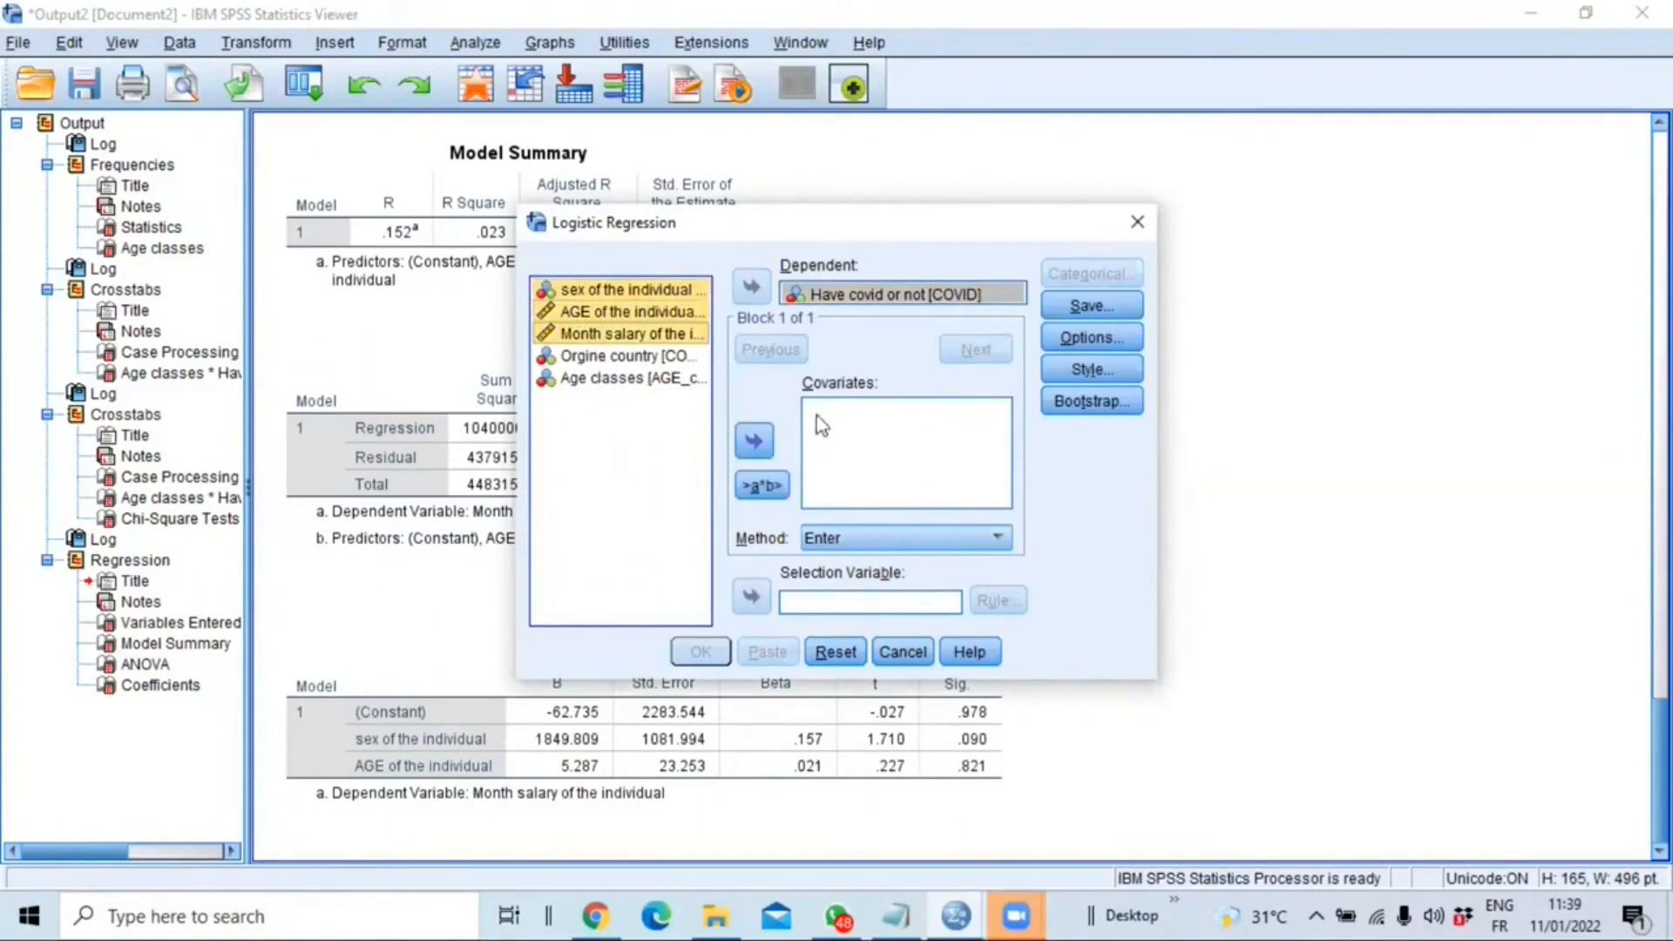
click(754, 443)
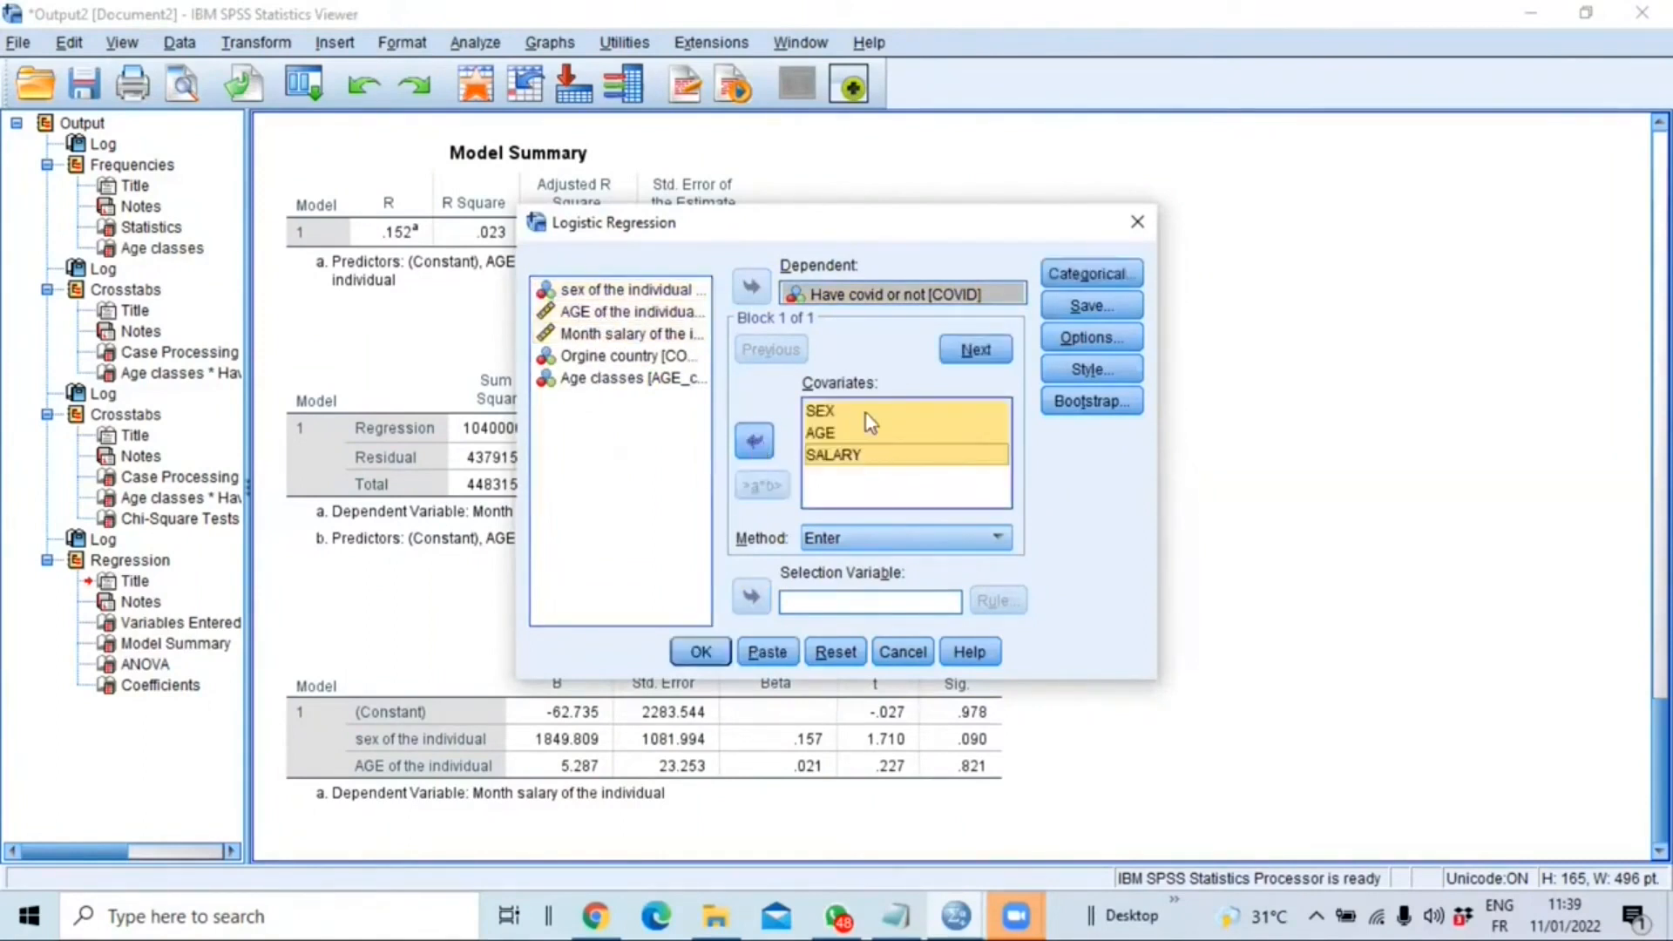
Define SEX as a categorical covariate with the Indicator contrast and run the logistic regression.
click(1081, 275)
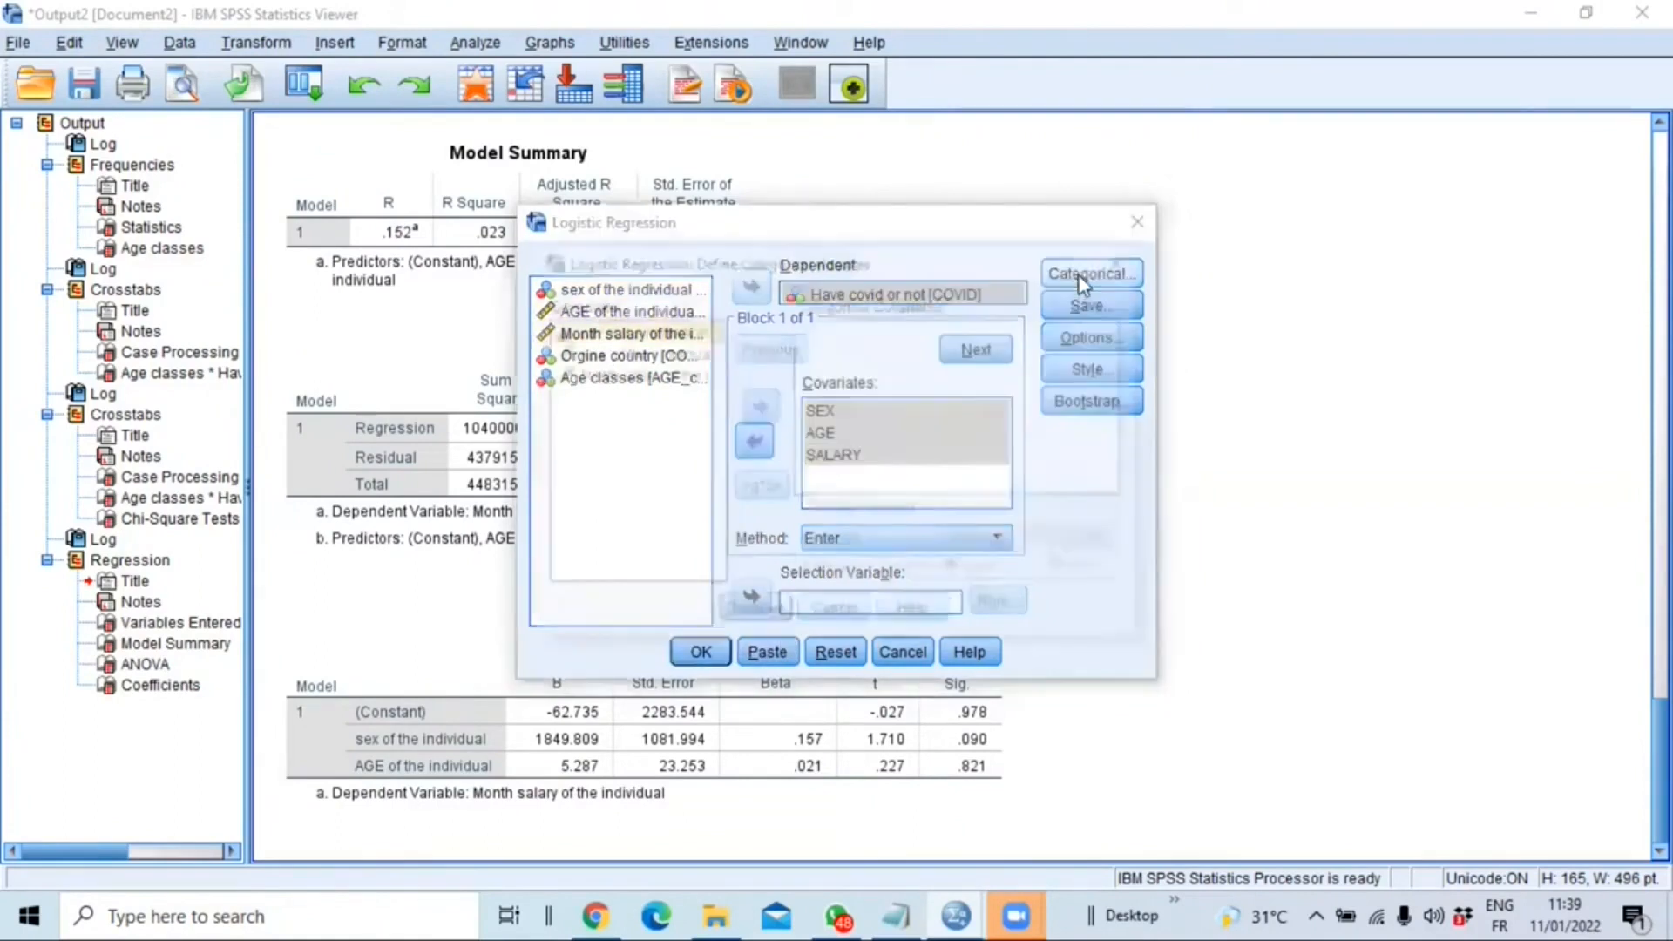
click(759, 407)
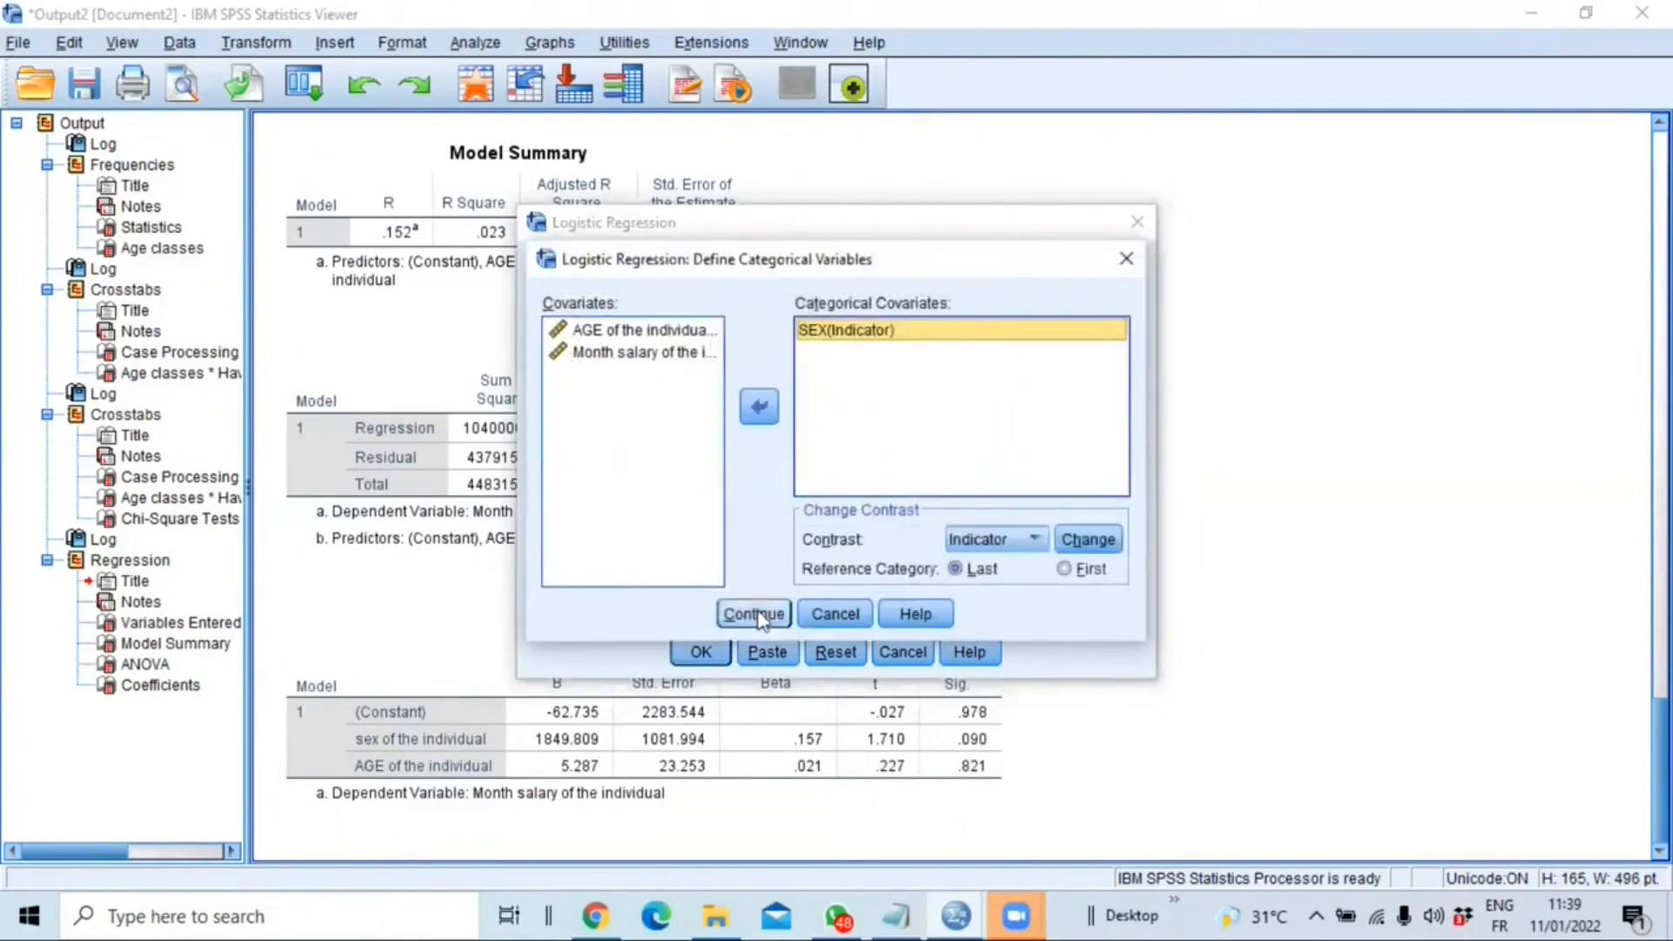
click(755, 614)
click(702, 654)
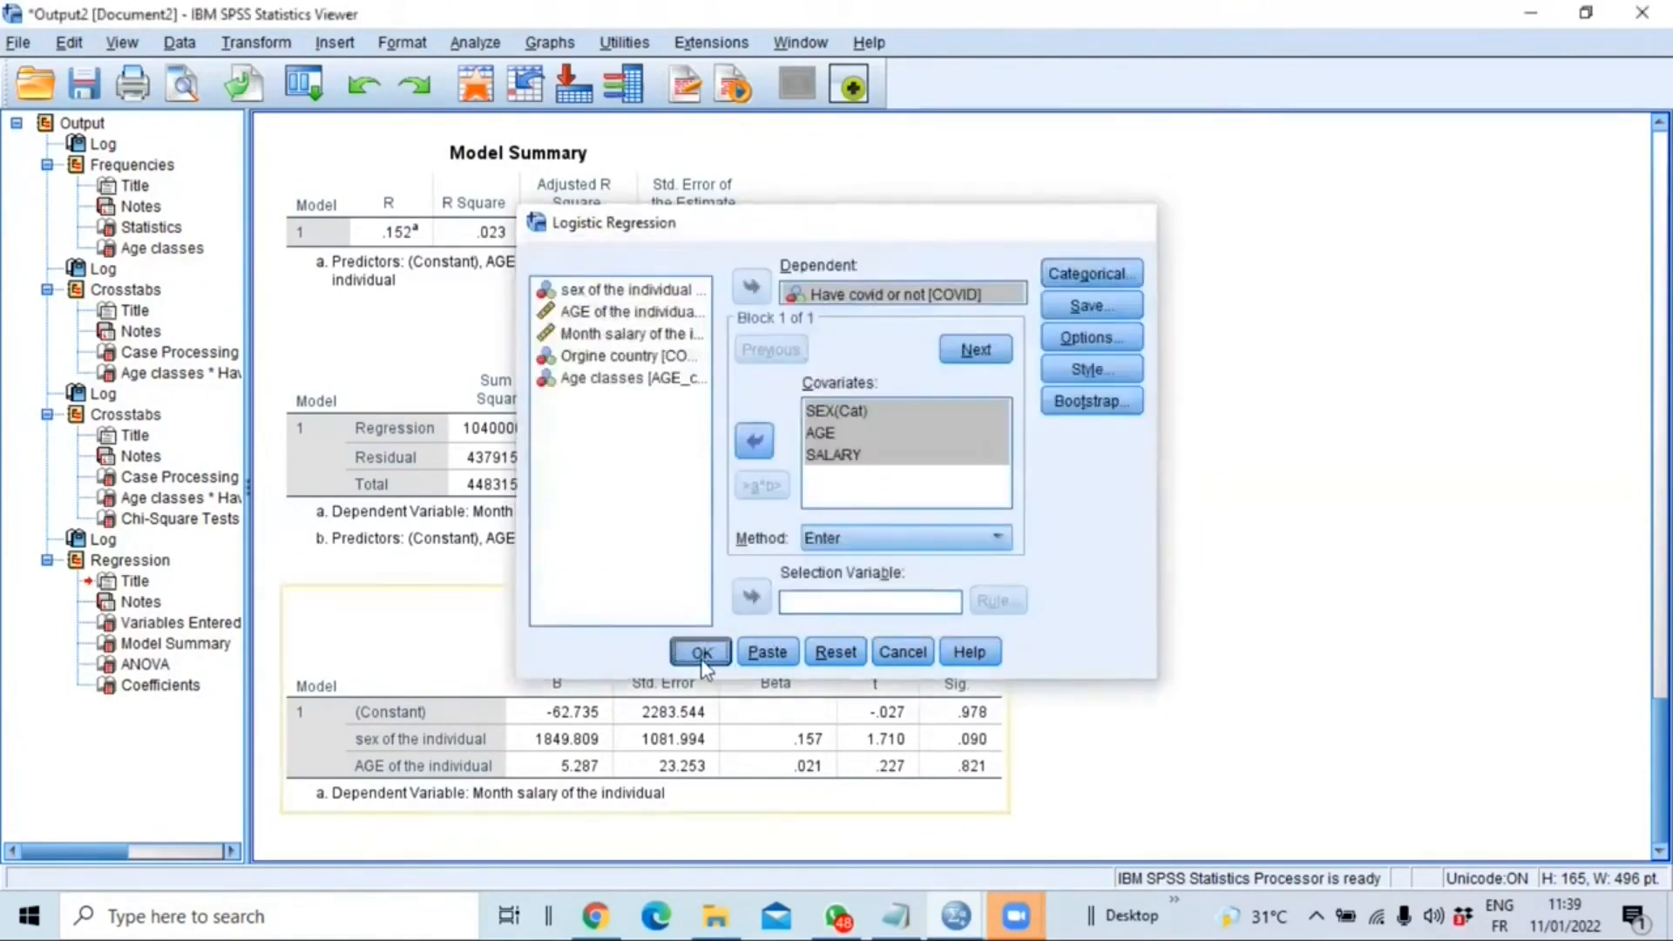